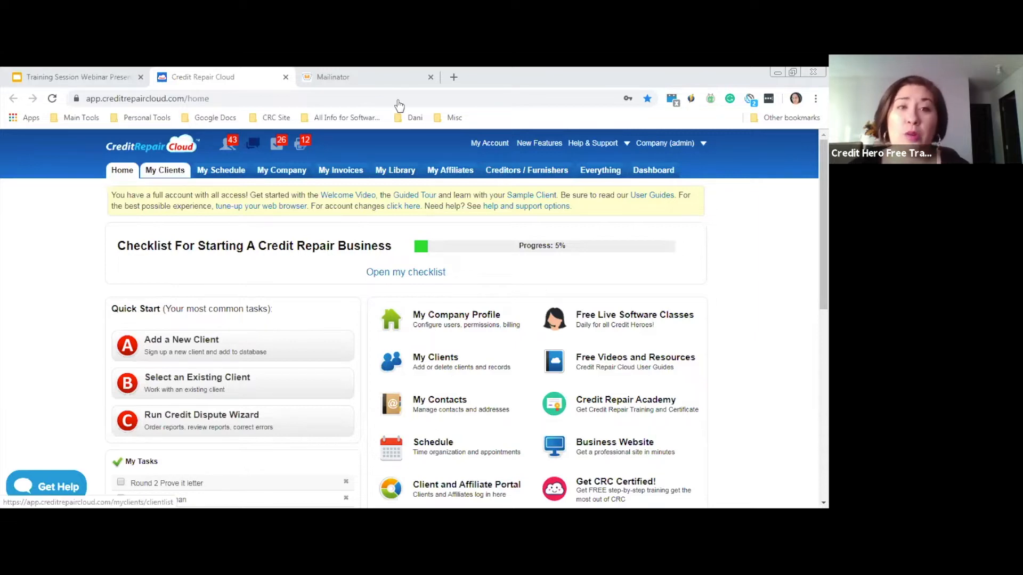
# Open My Clients and scroll through the list of clients, their statuses and added dates
pyautogui.click(177, 172)
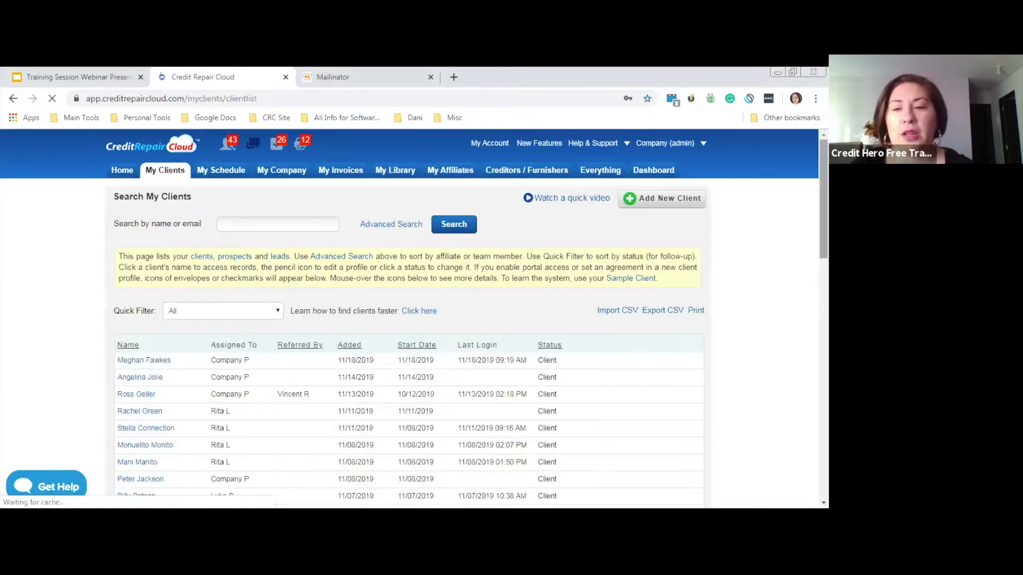
pyautogui.scroll(-6, 177, 172)
pyautogui.scroll(5, 409, 320)
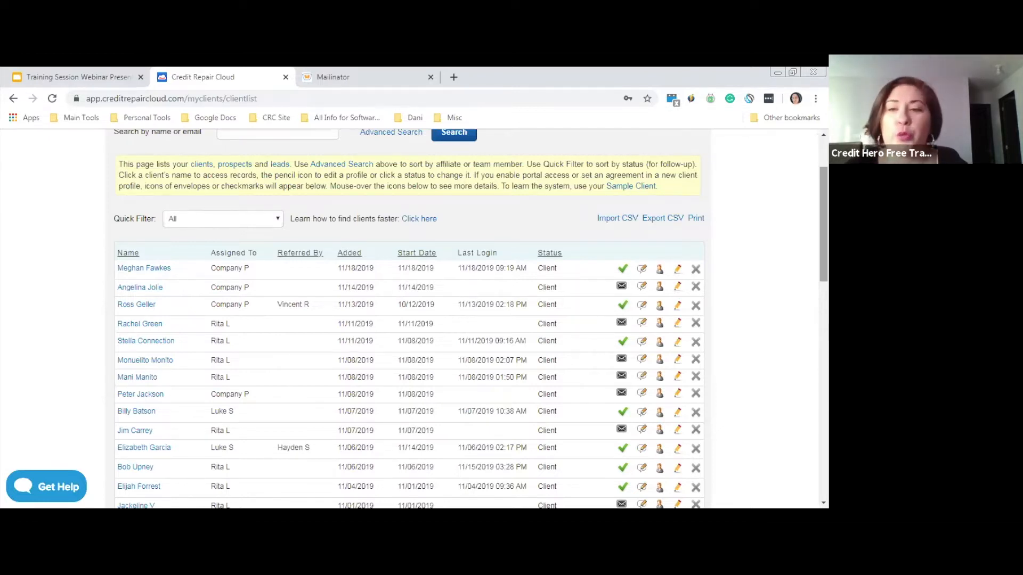
pyautogui.scroll(2, 656, 202)
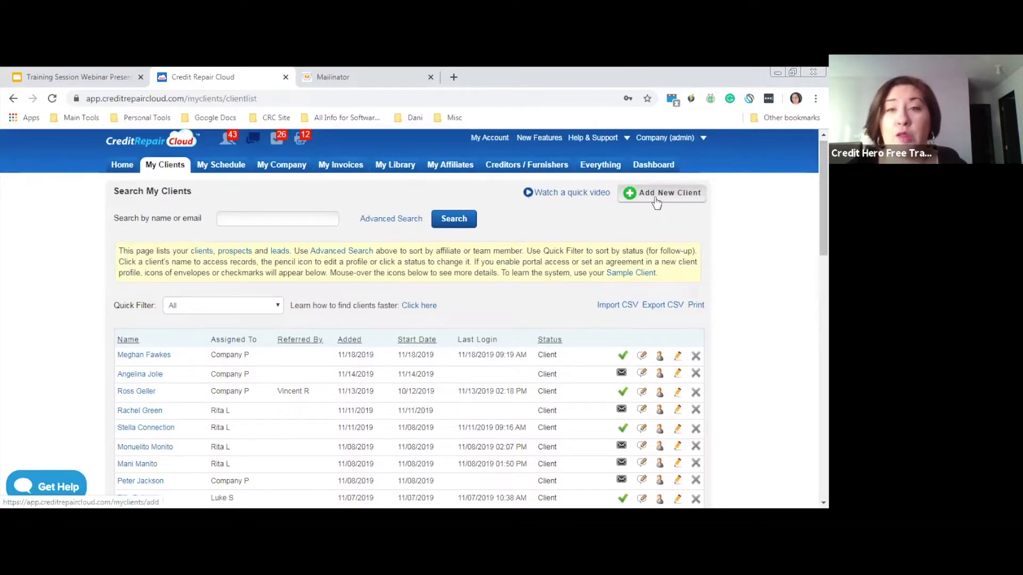
# Open the empty Add Client form from the client list
pyautogui.click(657, 202)
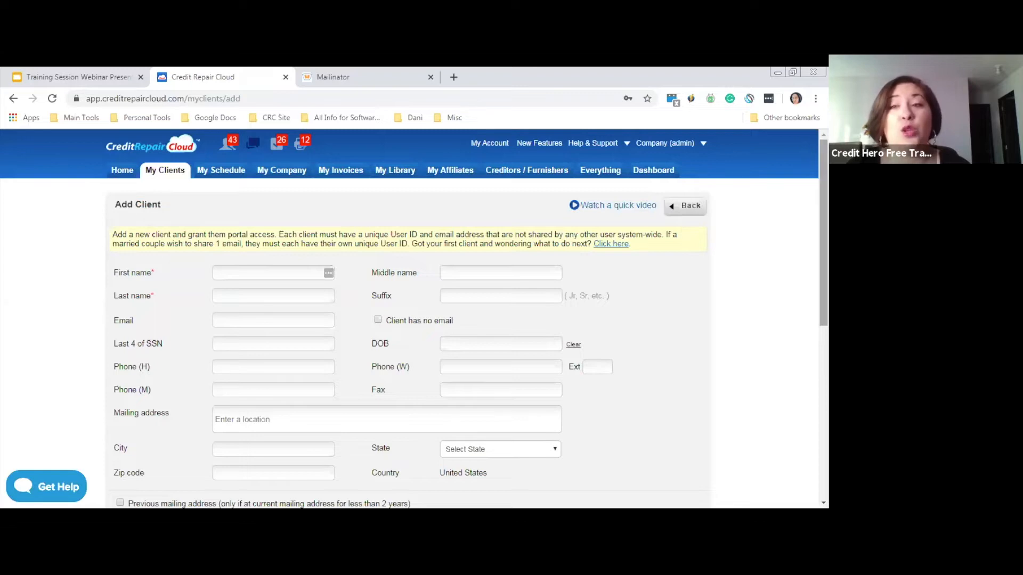
pyautogui.scroll(-1, 148, 441)
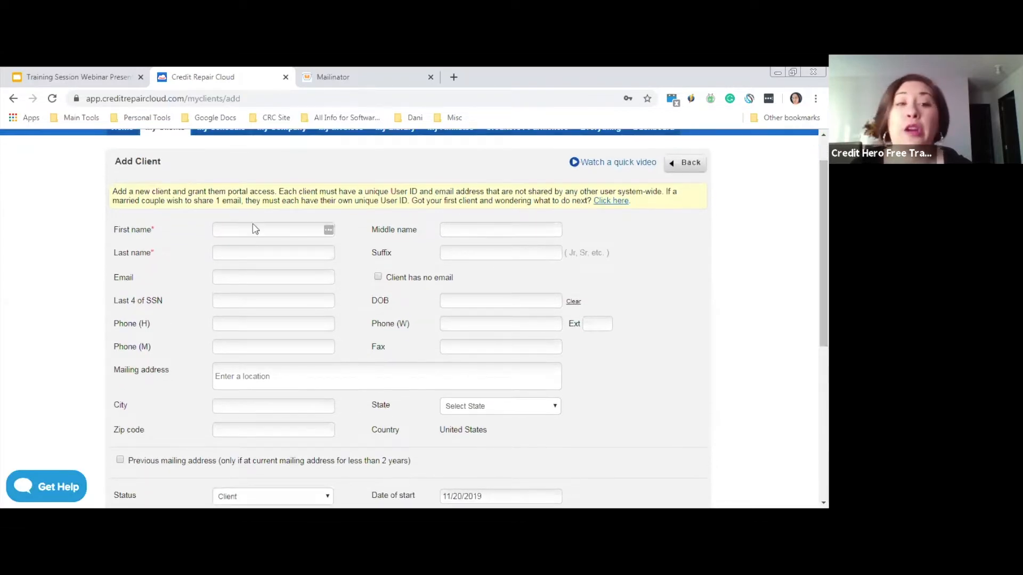
# Enter the client's first name, last name and Mailinator e-mail address, leaving 'Client has no email' off
pyautogui.click(251, 231)
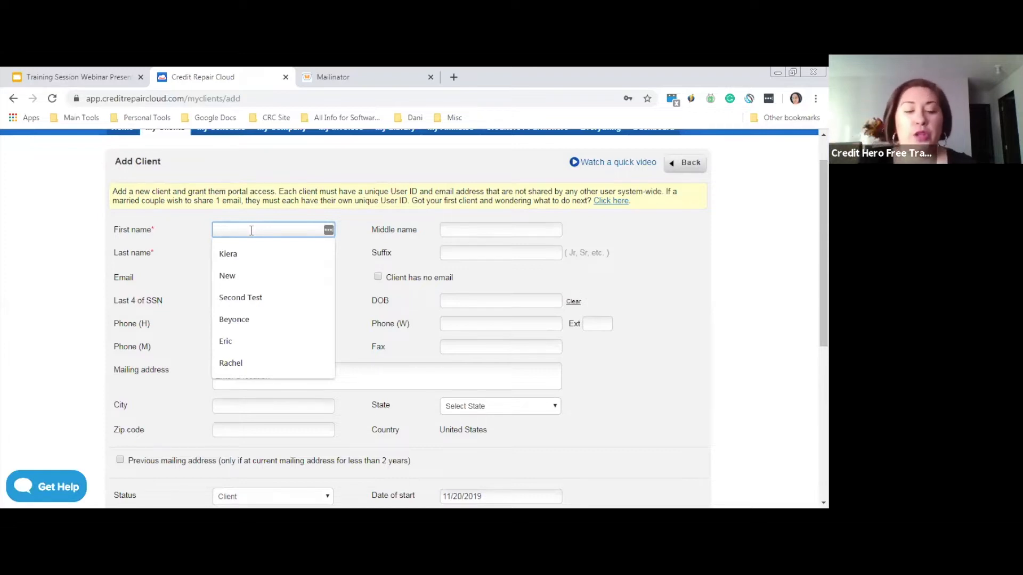
pyautogui.write('Richard')
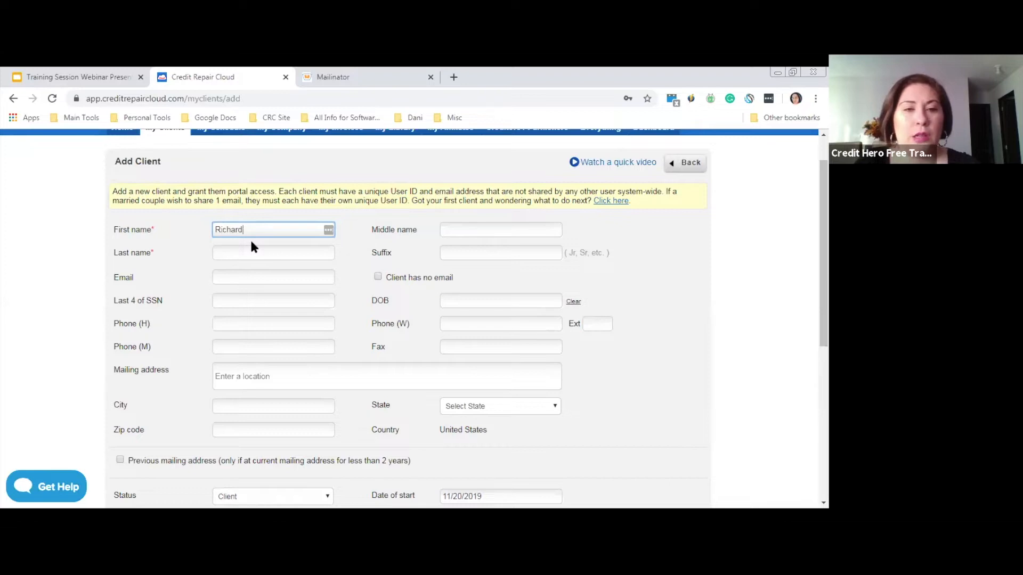
pyautogui.press('Tab')
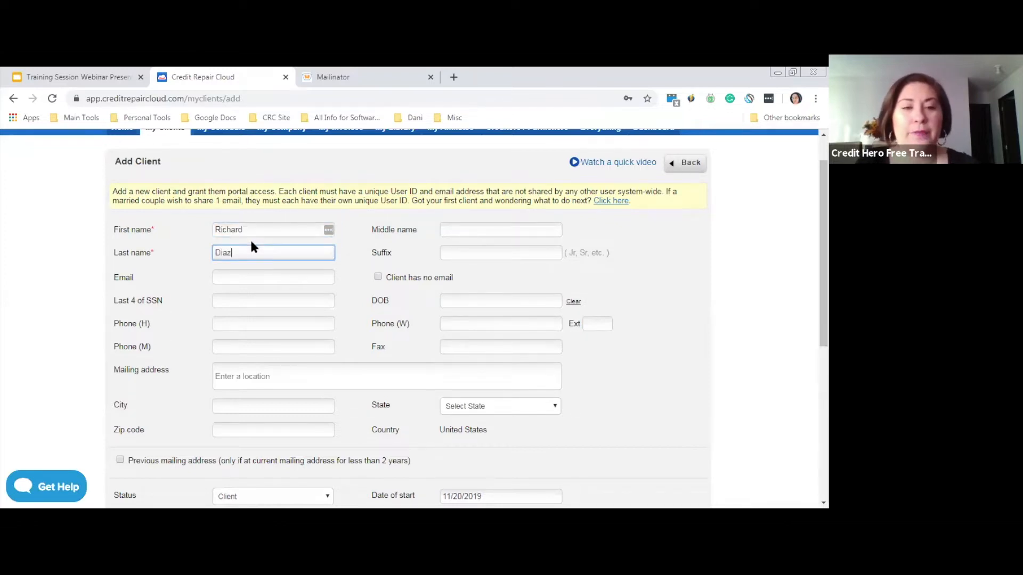
pyautogui.click(279, 277)
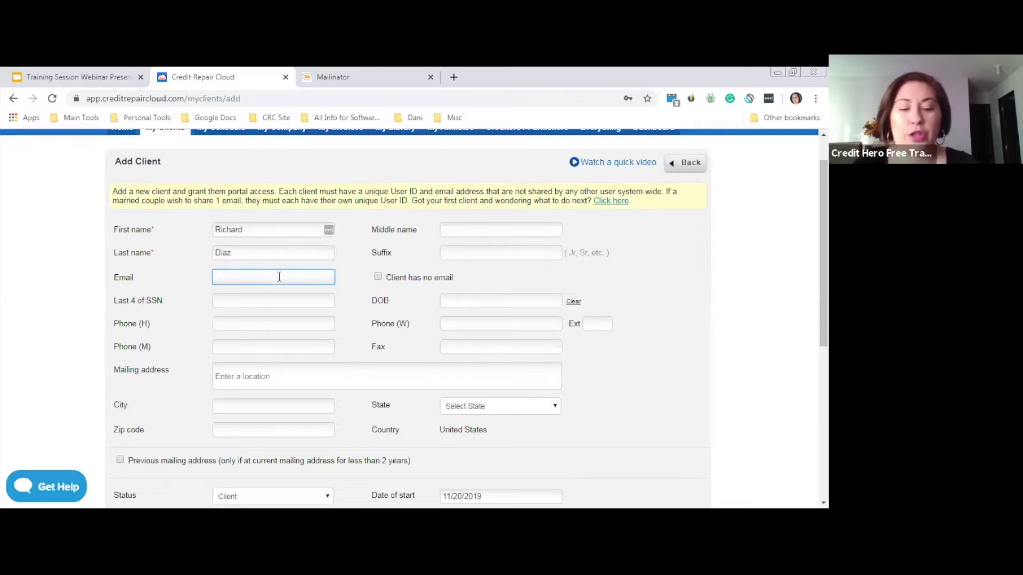
pyautogui.click(247, 279)
pyautogui.press('BackSpace')
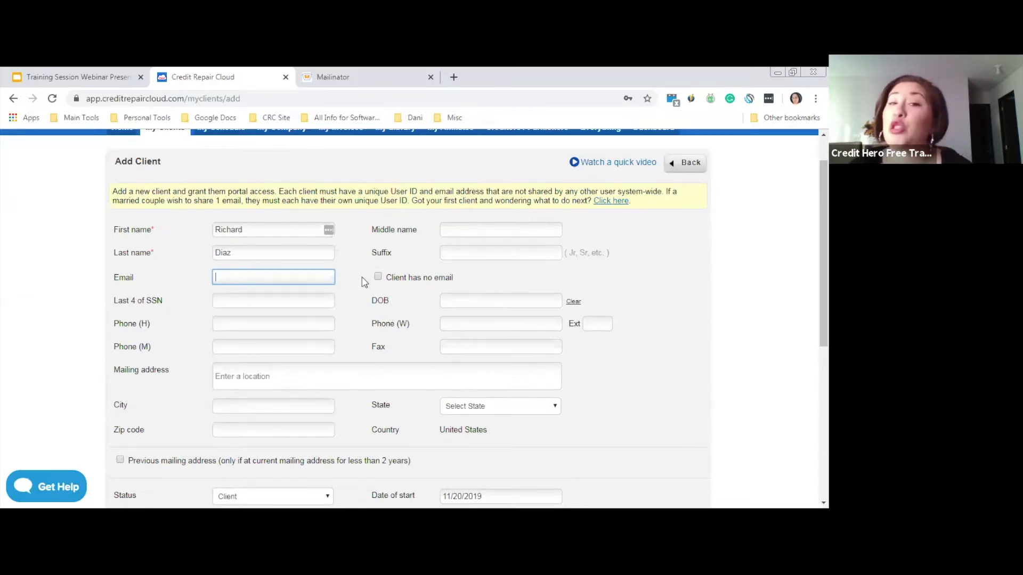
pyautogui.click(378, 278)
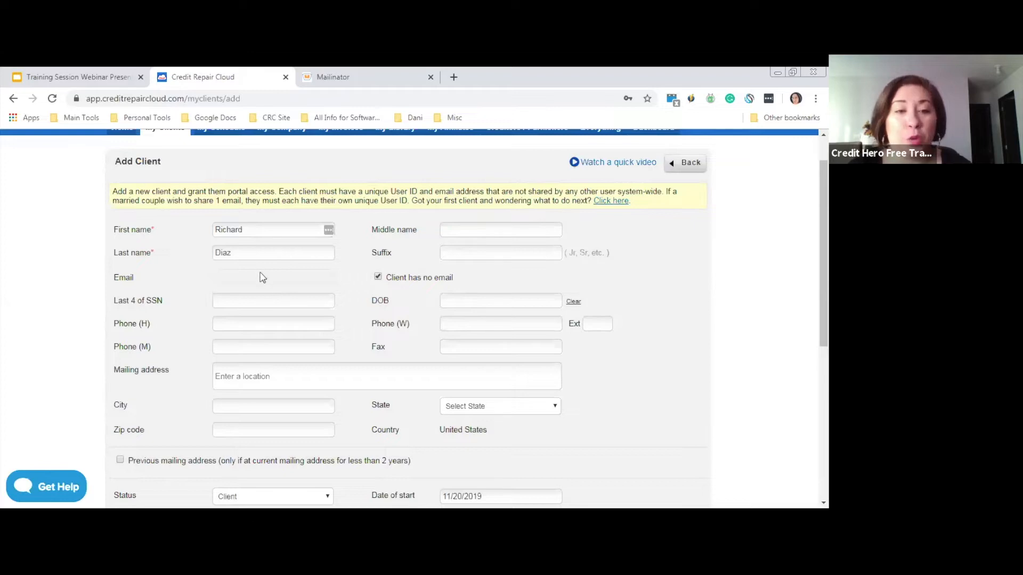
pyautogui.click(377, 278)
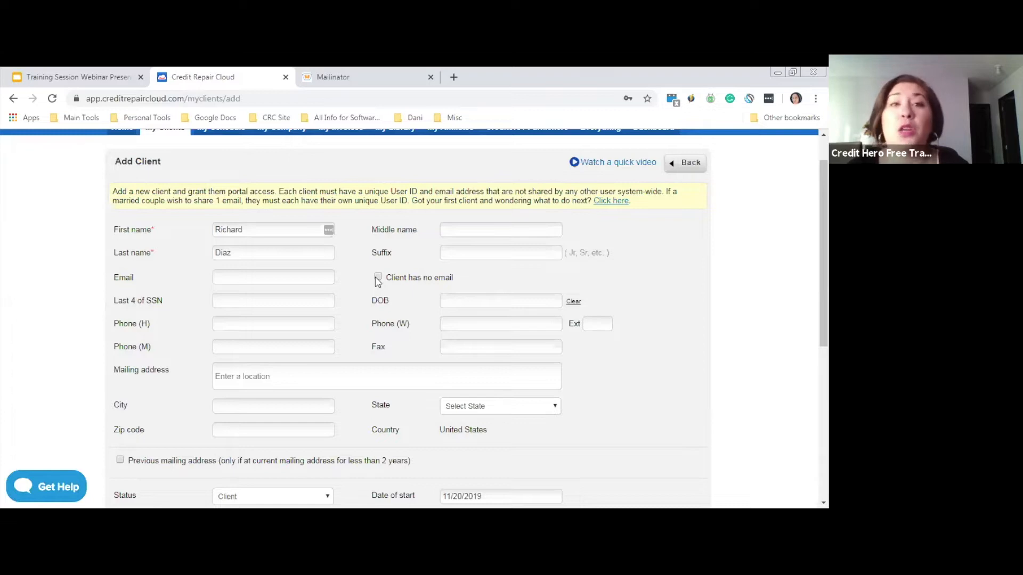
pyautogui.click(315, 275)
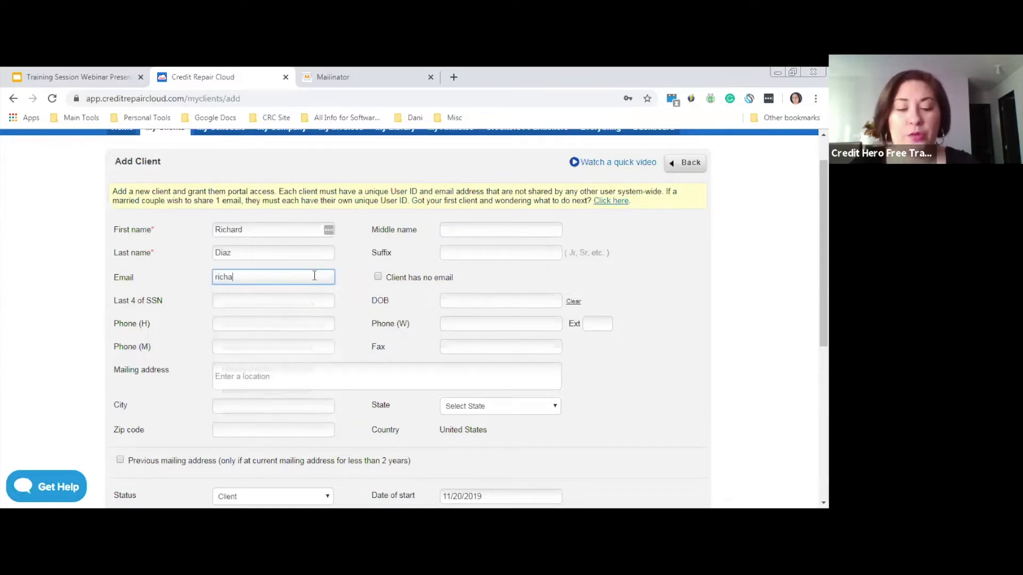
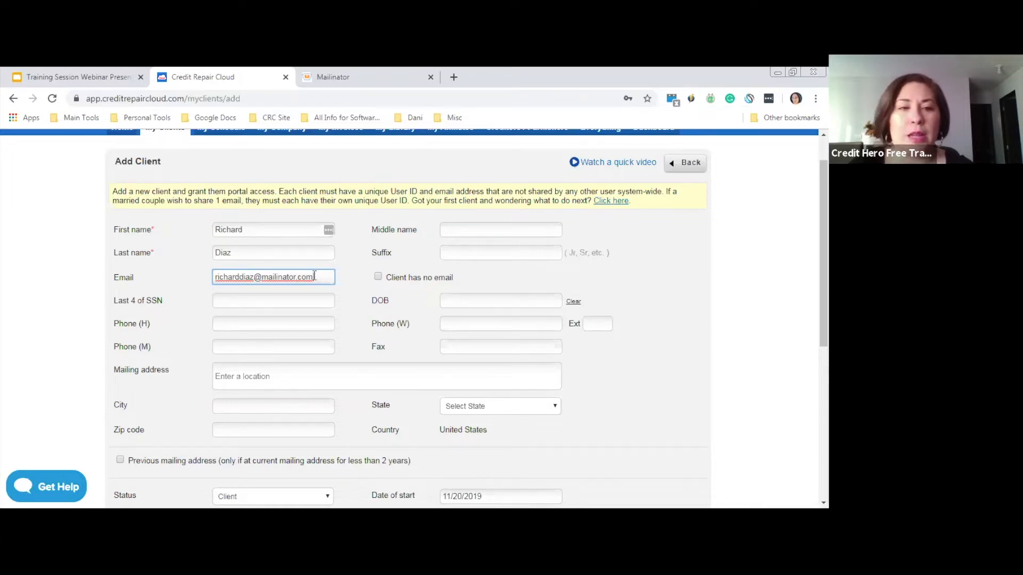
pyautogui.click(246, 299)
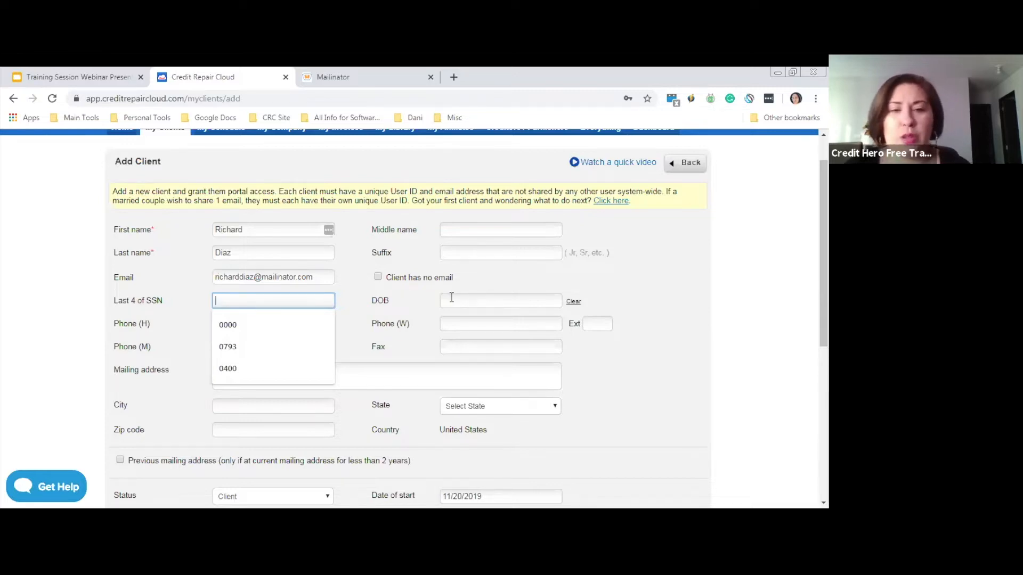
pyautogui.click(395, 350)
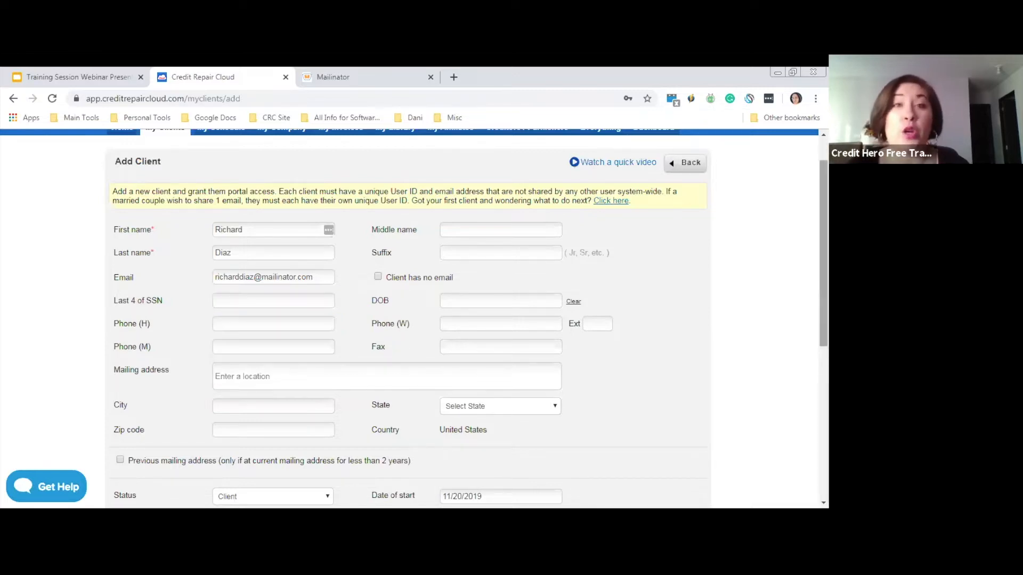
pyautogui.scroll(-2, 414, 318)
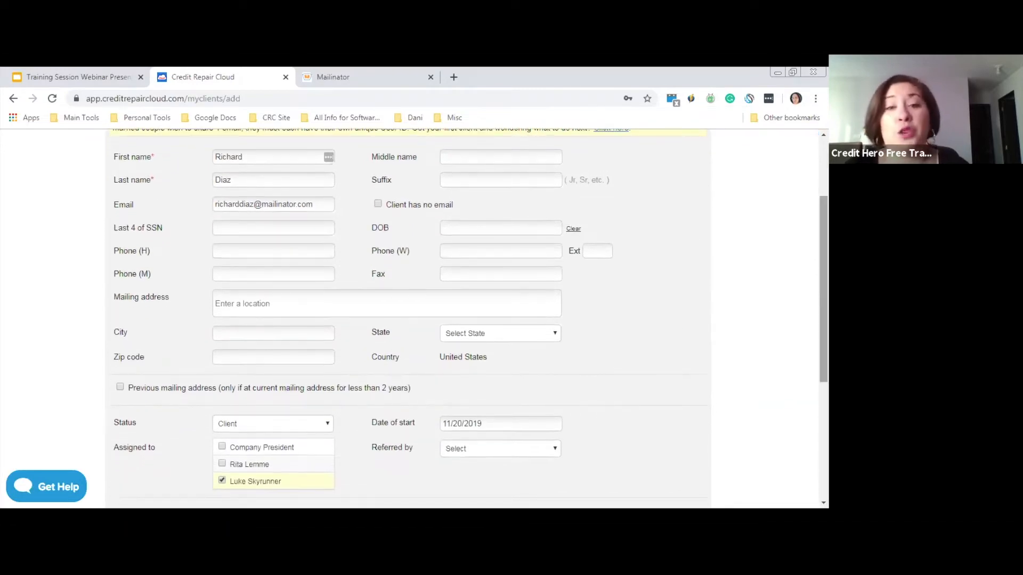
pyautogui.click(251, 305)
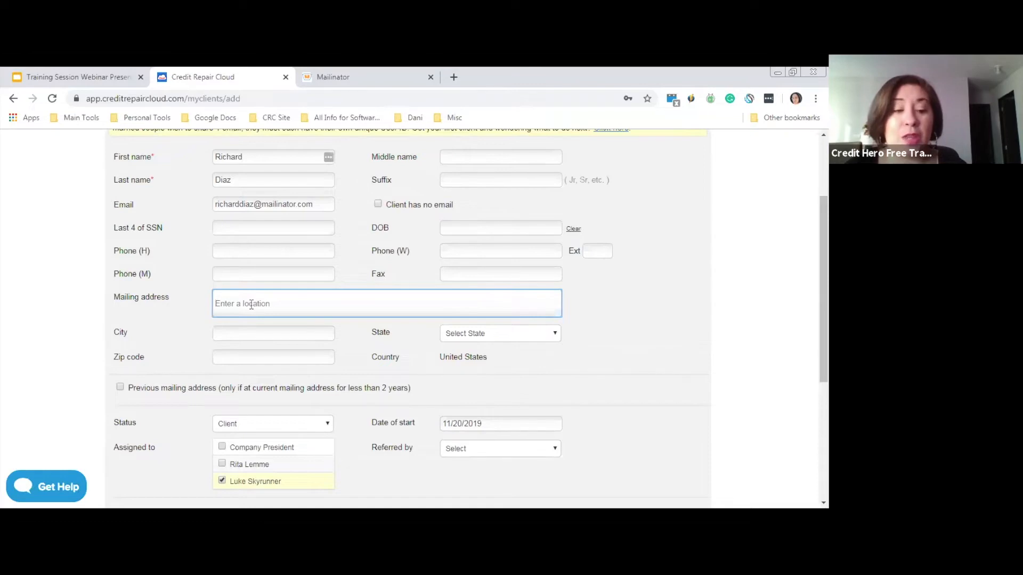
pyautogui.write('1236')
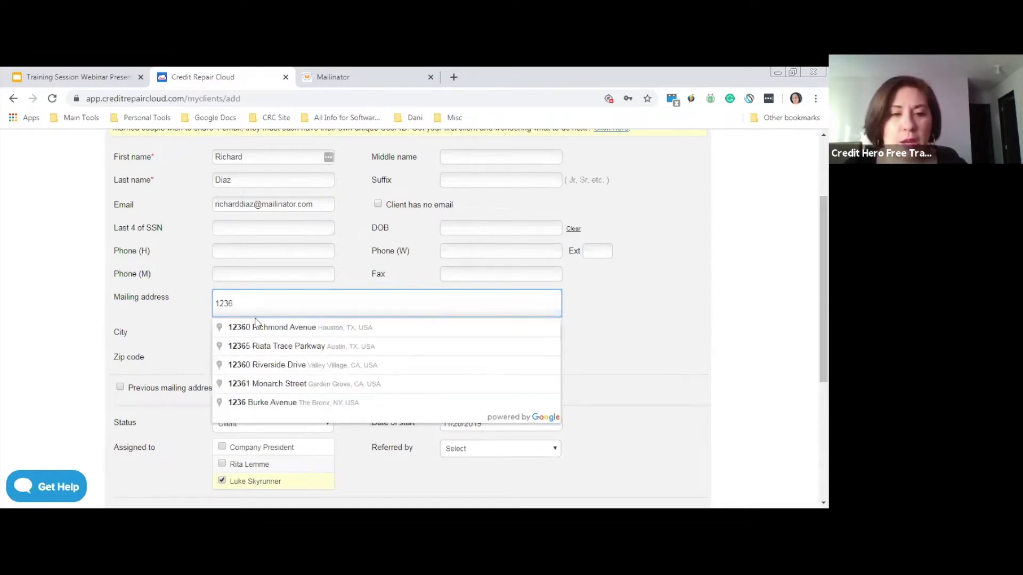
pyautogui.click(269, 367)
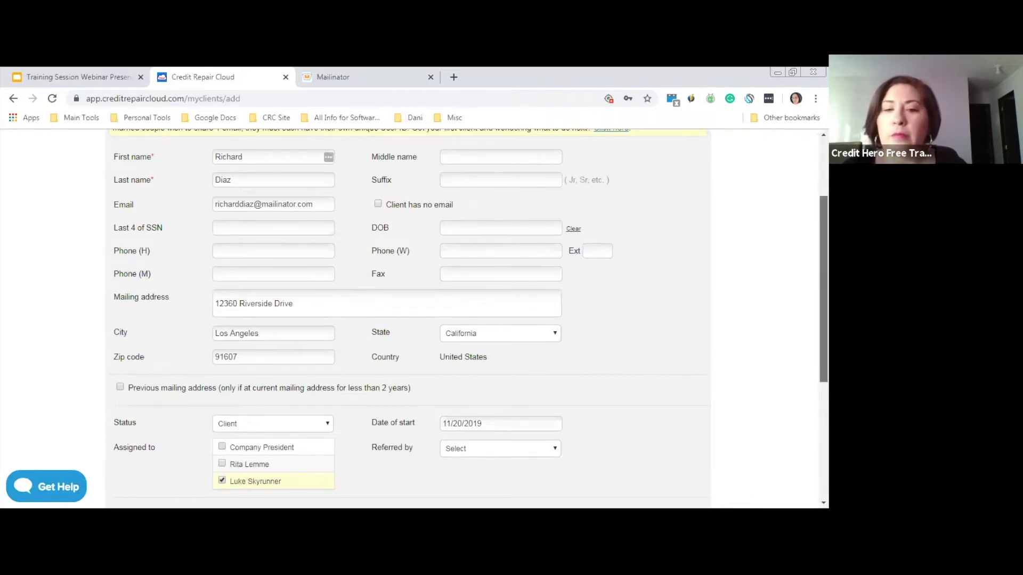
pyautogui.scroll(2, 487, 234)
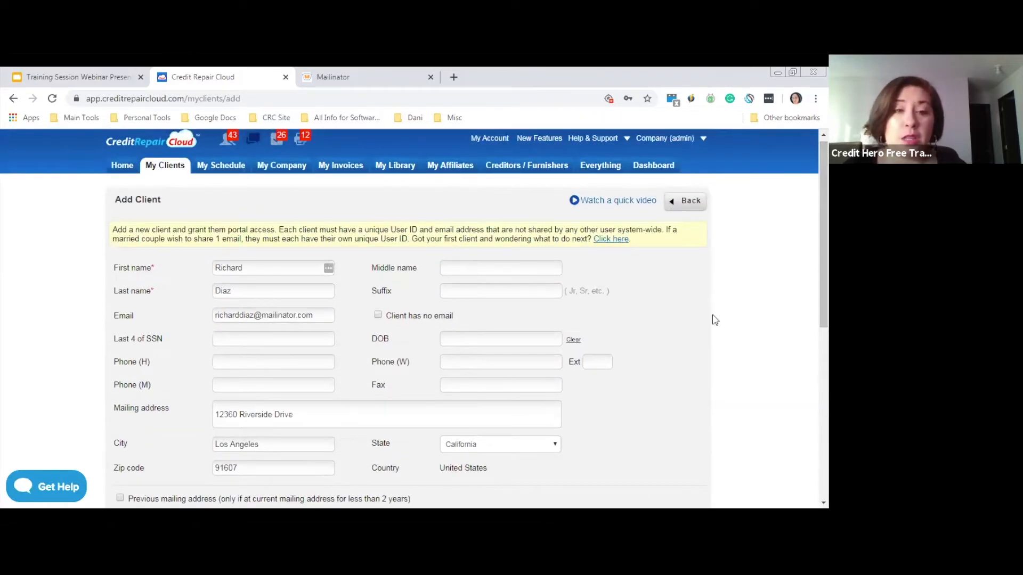
pyautogui.scroll(-2, 414, 318)
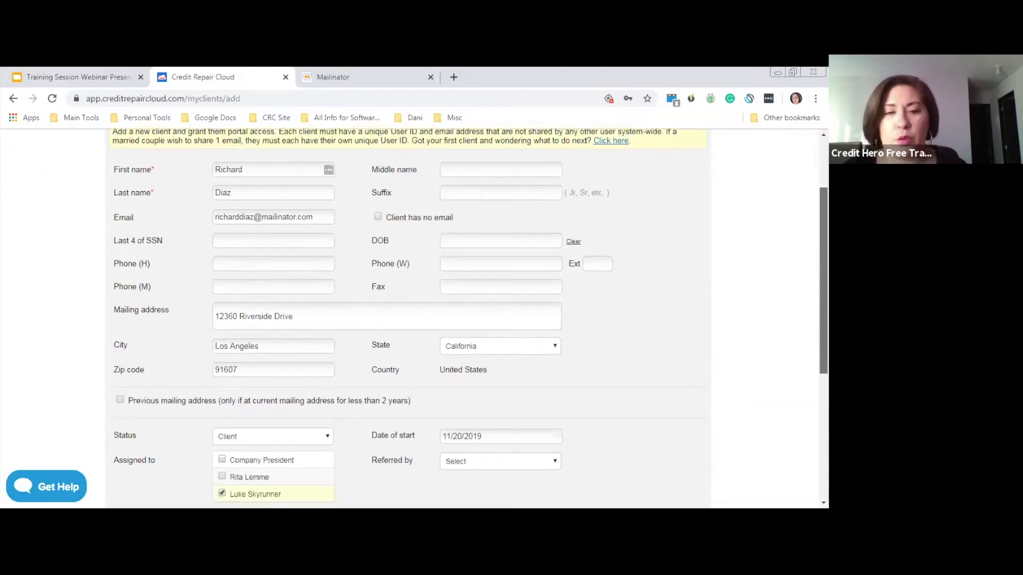
pyautogui.scroll(-2, 470, 318)
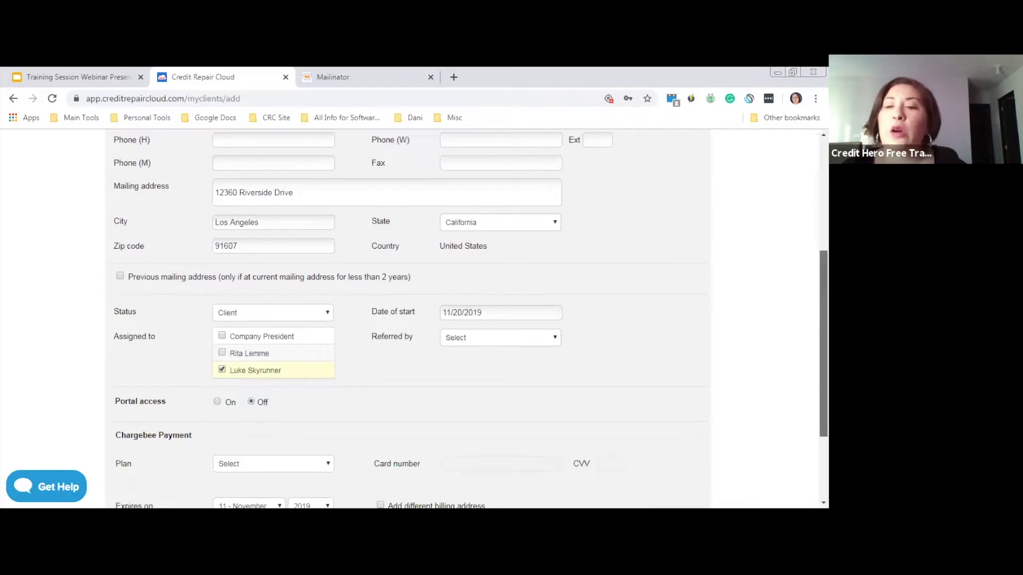
pyautogui.scroll(-1, 357, 183)
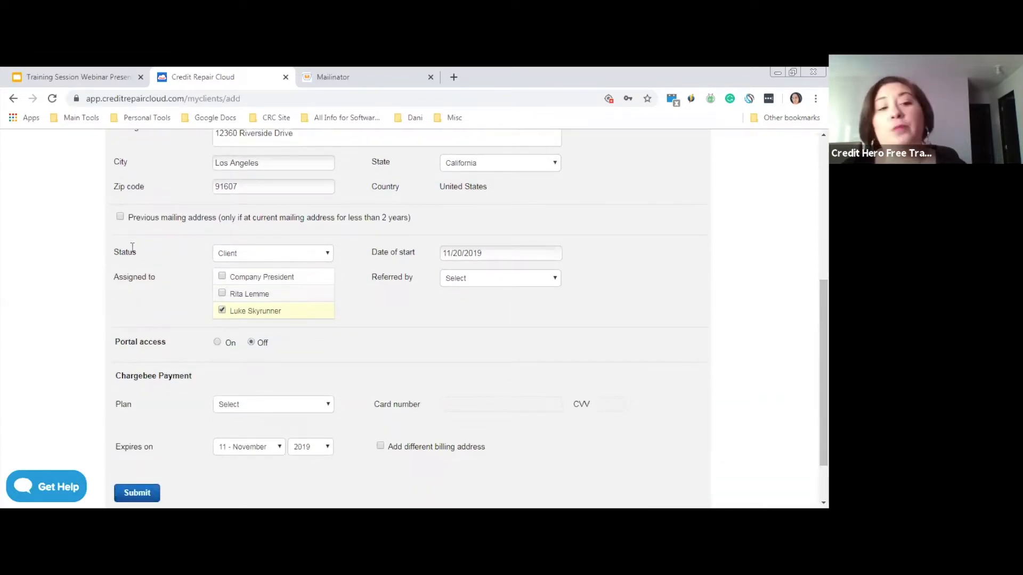
# Keep status as Client, assign a second team member, and set start date 11/16/2019
pyautogui.click(244, 258)
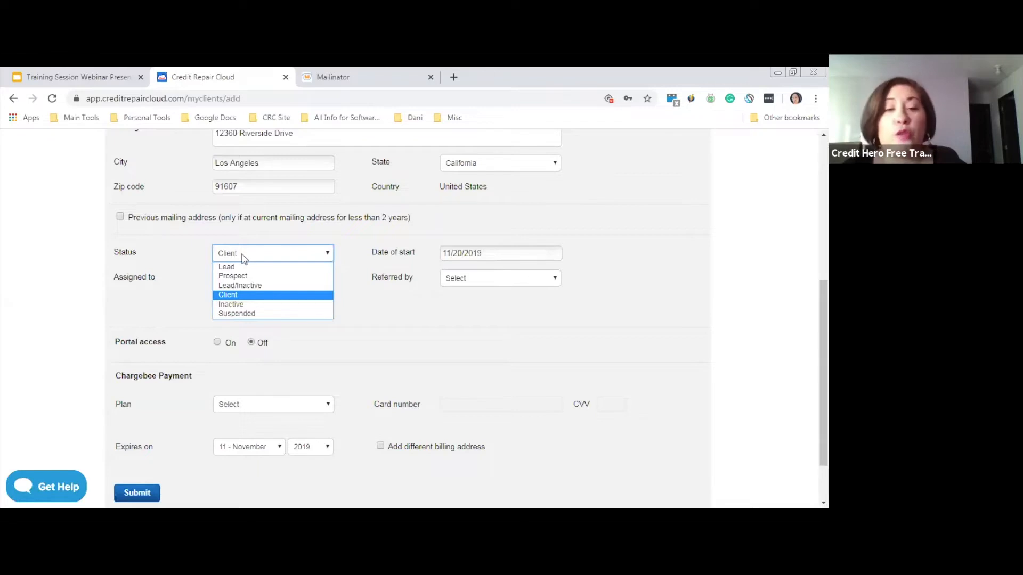
pyautogui.click(236, 296)
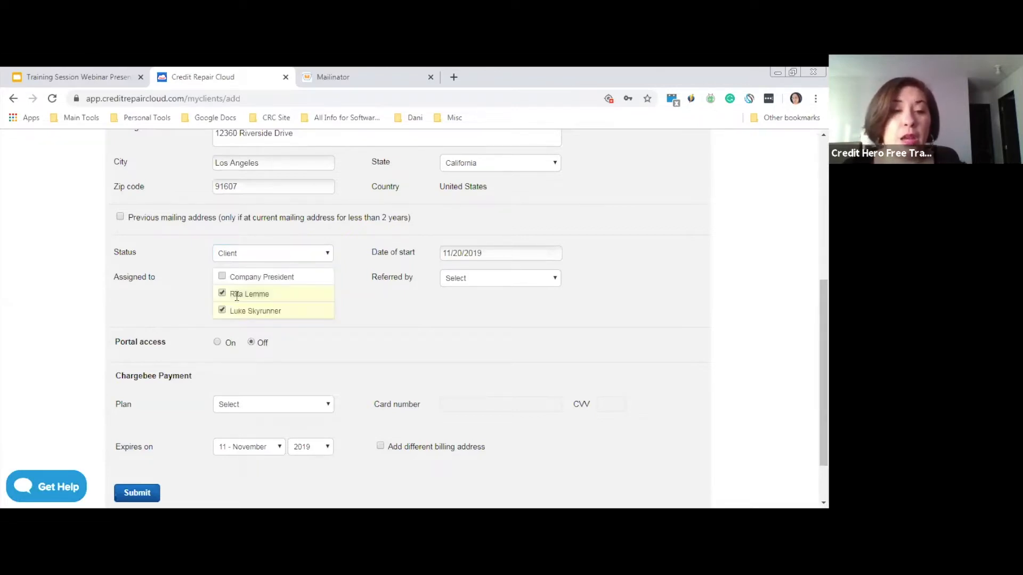
pyautogui.click(482, 253)
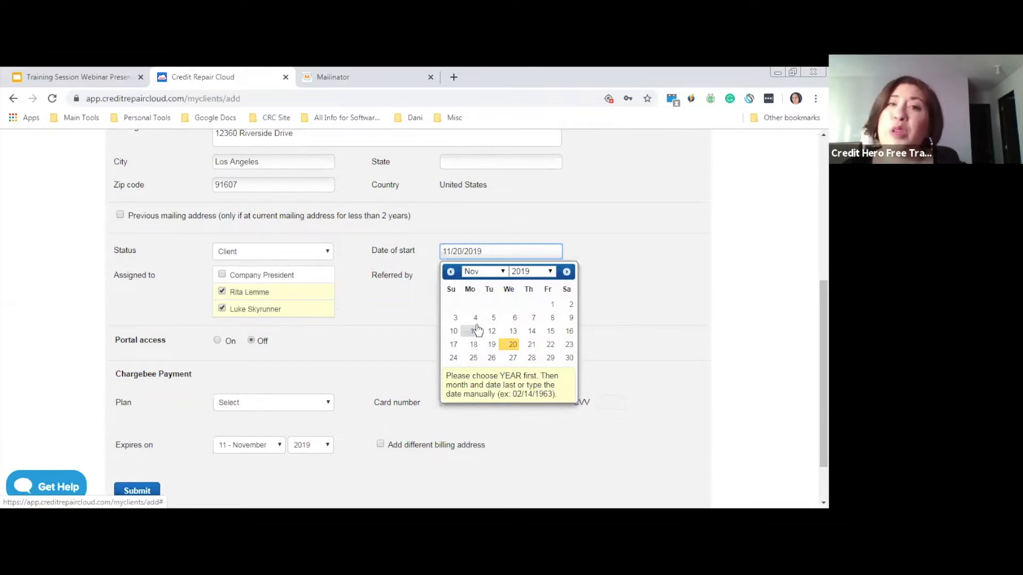
pyautogui.click(570, 331)
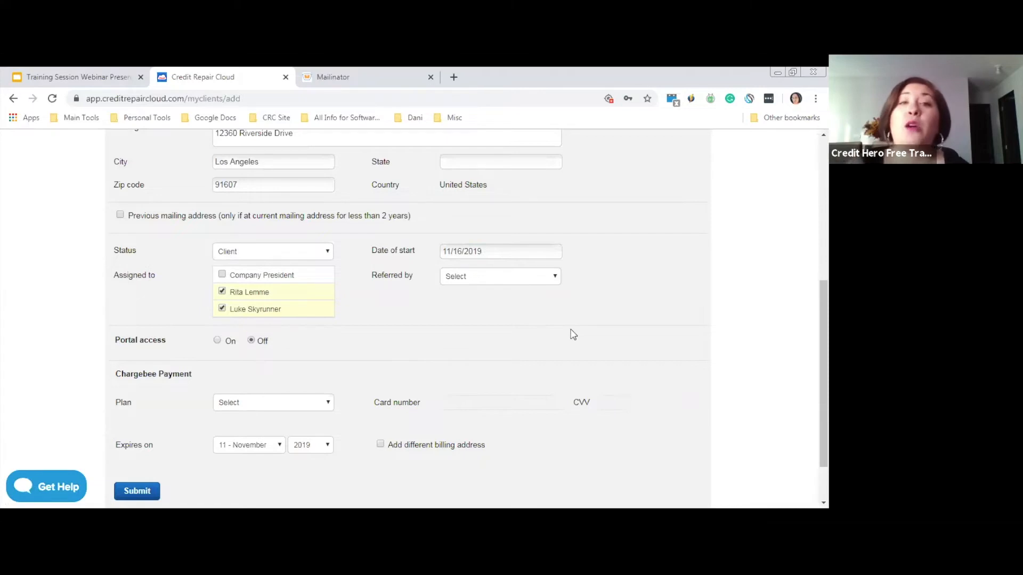
pyautogui.click(477, 276)
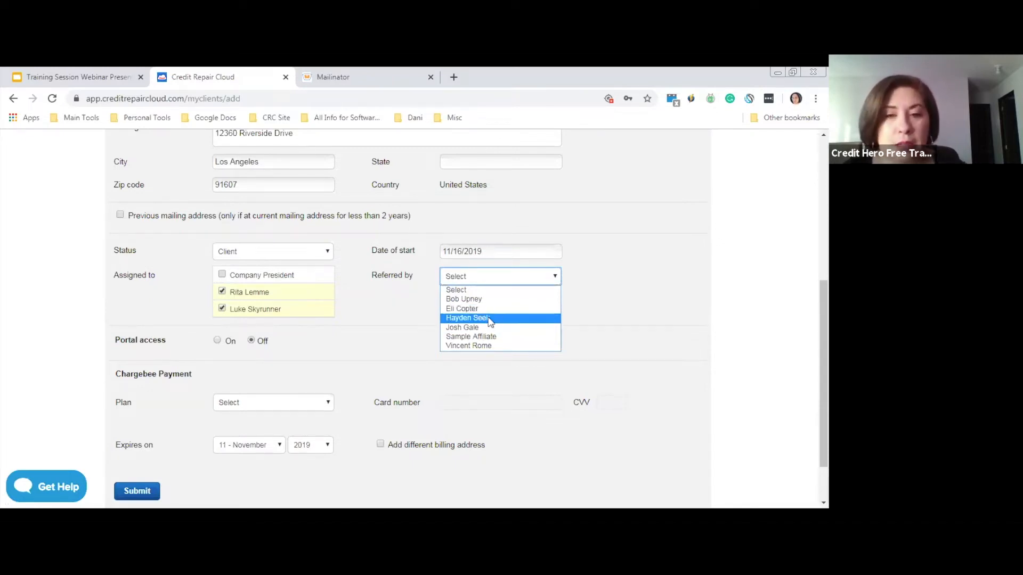
# Choose the referring affiliate under Referred by and scroll to the bottom of the form
pyautogui.click(459, 325)
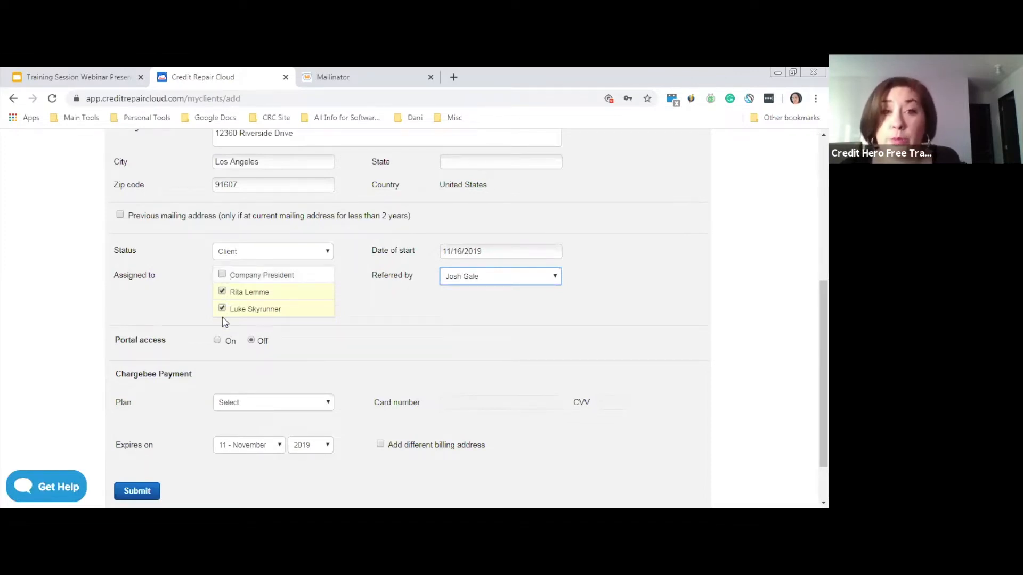
pyautogui.click(222, 291)
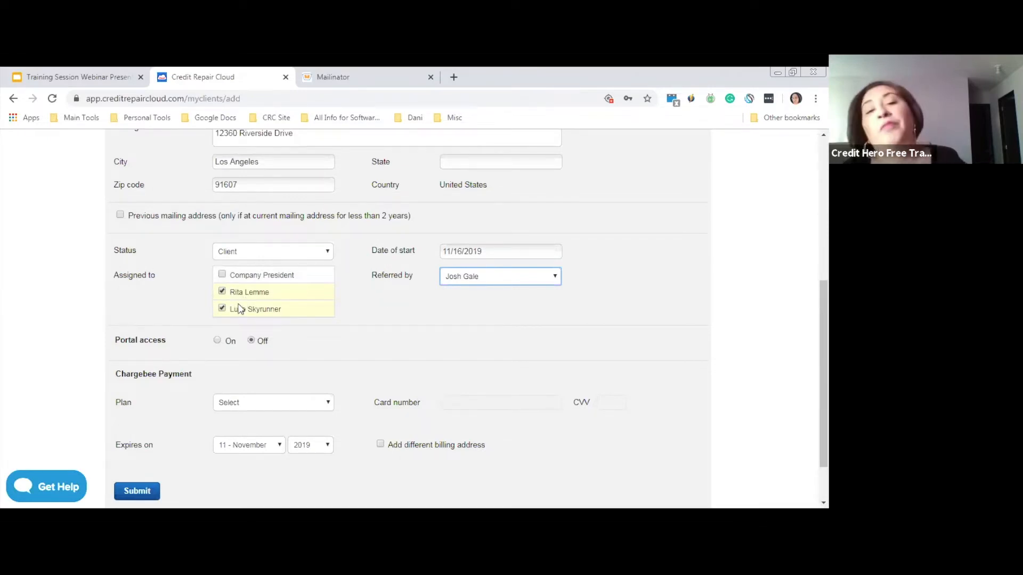
pyautogui.scroll(-1, 823, 346)
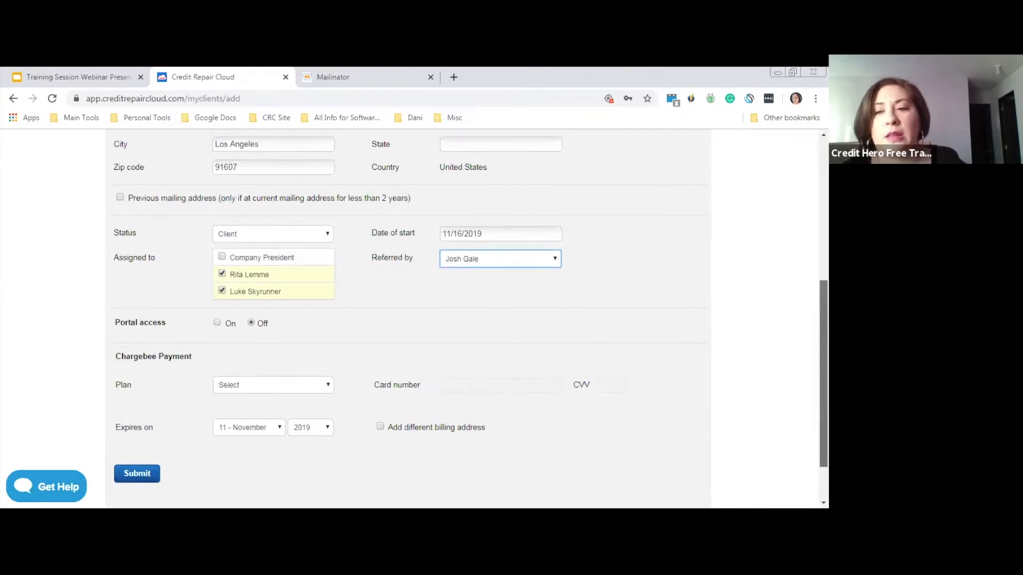
pyautogui.moveTo(824, 368); pyautogui.dragTo(823, 388)
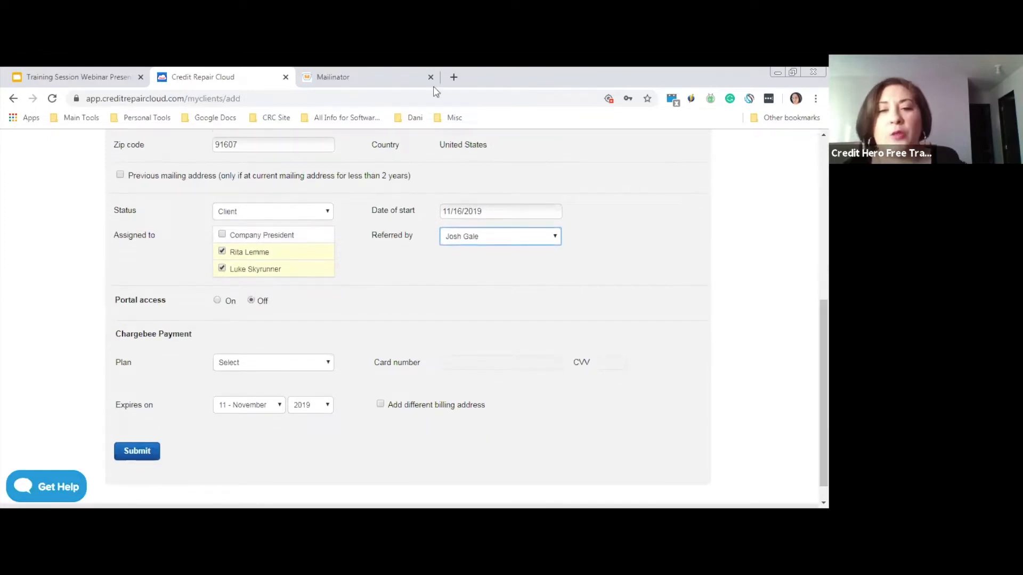
# Turn Portal access on and append '1' to the client's e-mail address
pyautogui.click(217, 301)
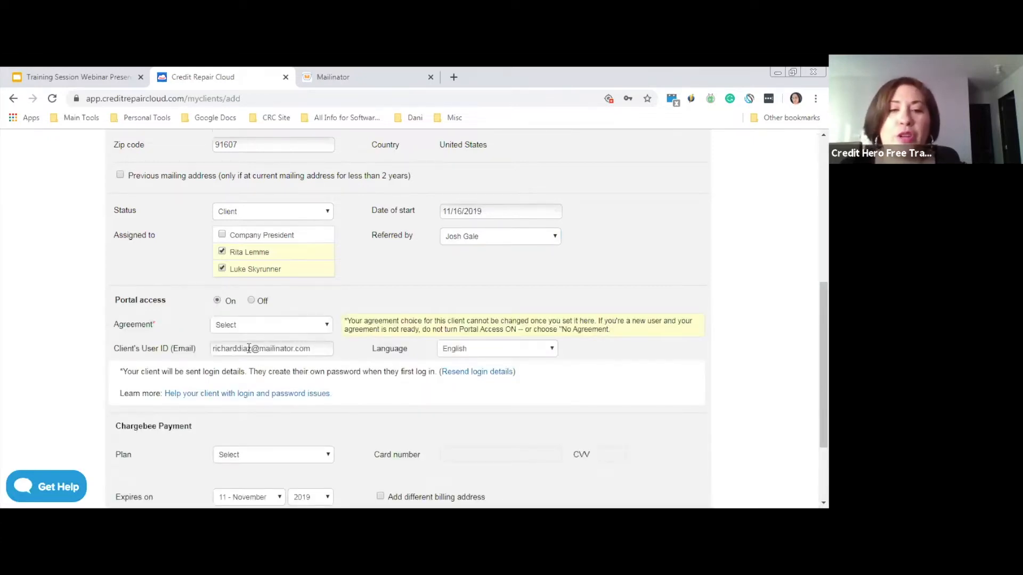
pyautogui.moveTo(121, 348); pyautogui.dragTo(194, 349)
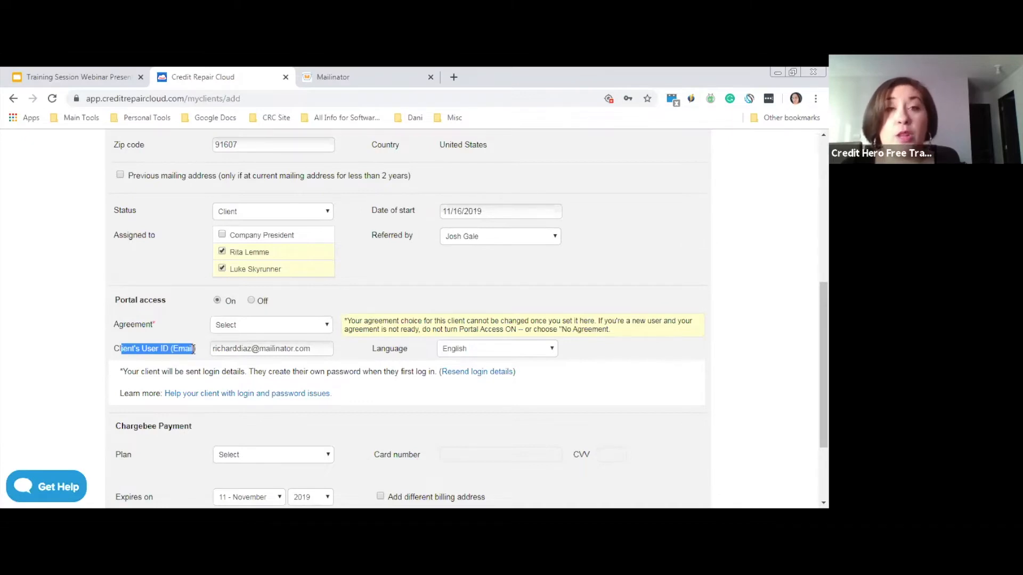
pyautogui.click(256, 349)
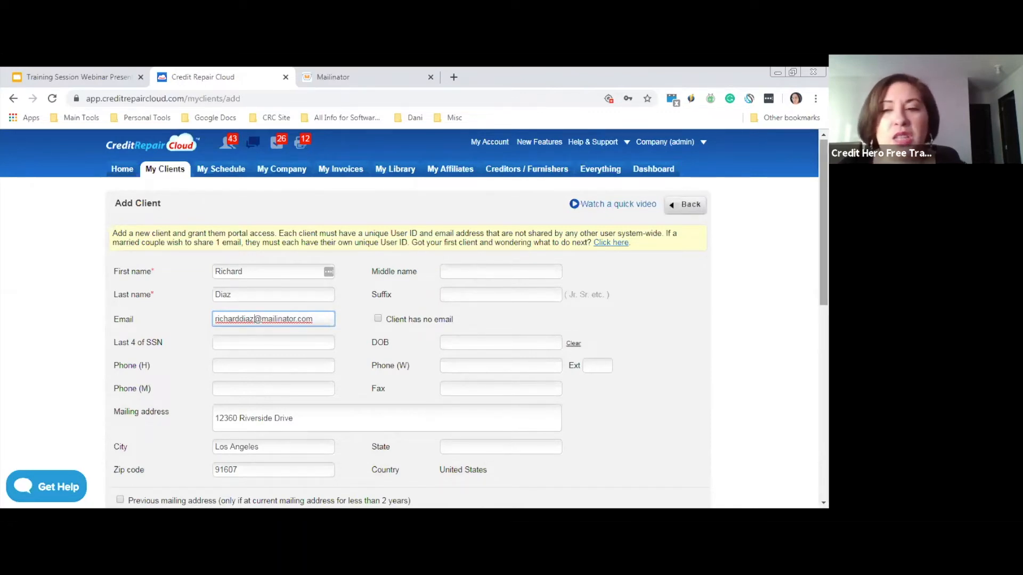
pyautogui.scroll(-6, 522, 373)
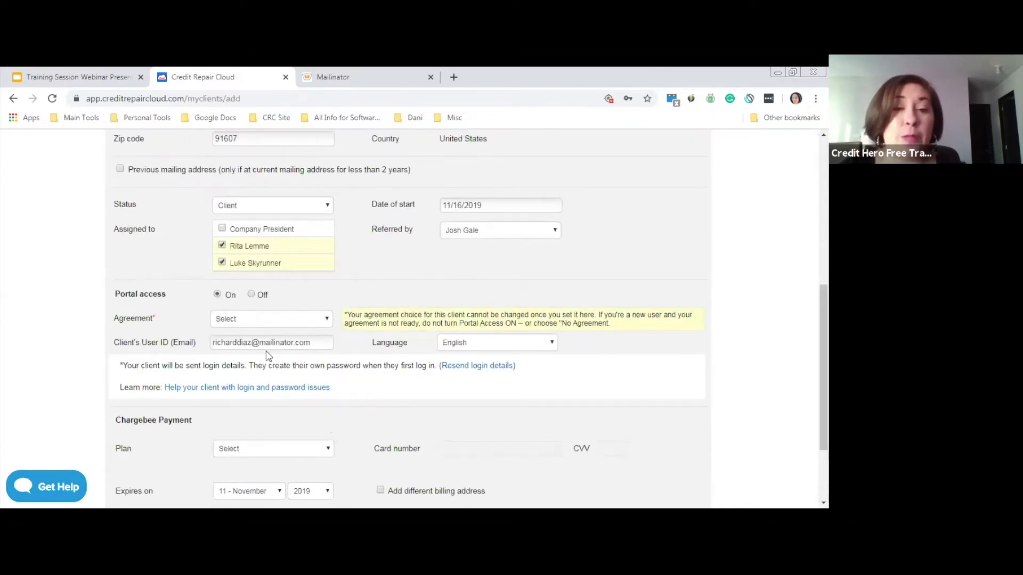
pyautogui.scroll(6, 242, 311)
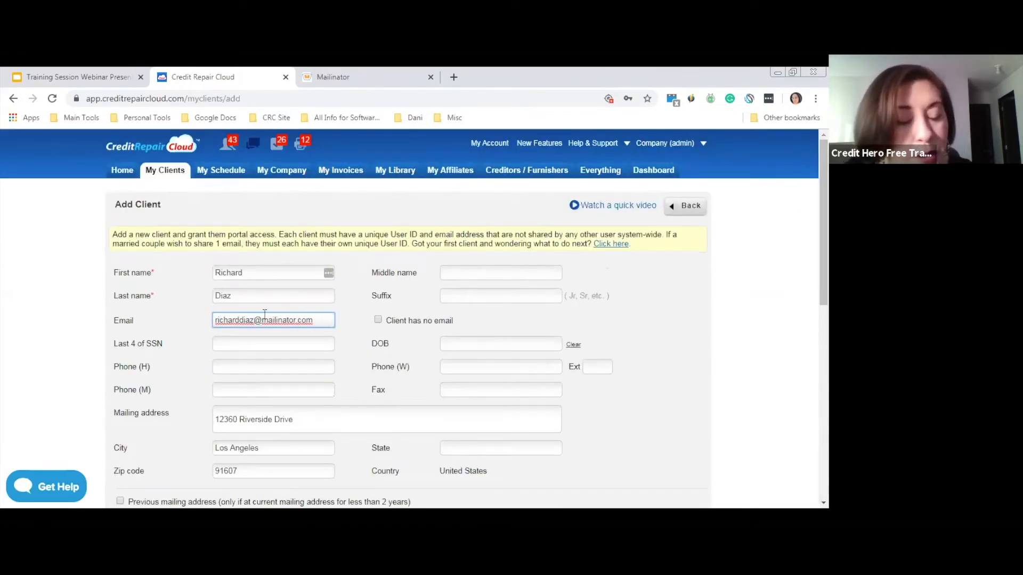
pyautogui.write('1')
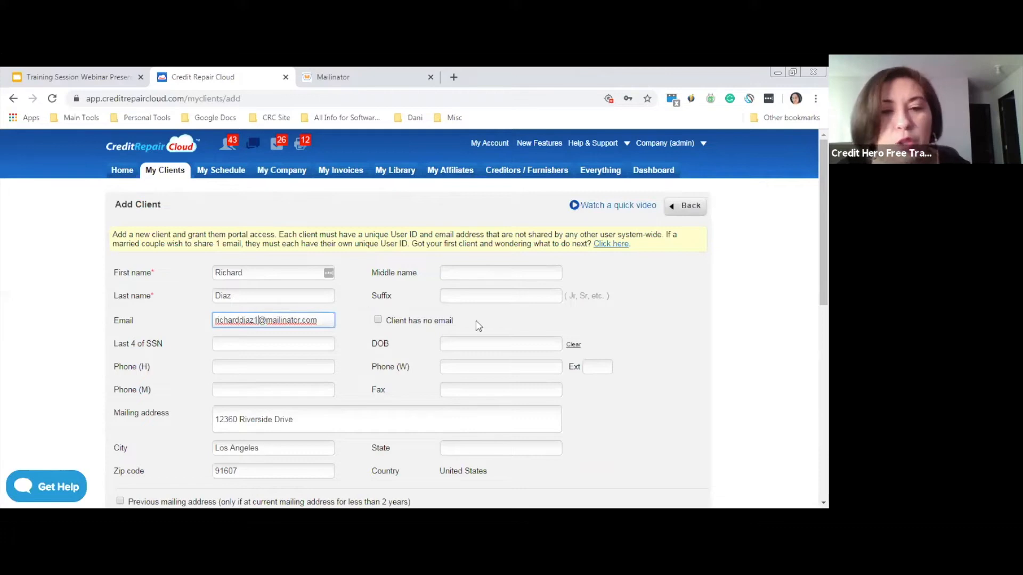
pyautogui.scroll(-5, 414, 317)
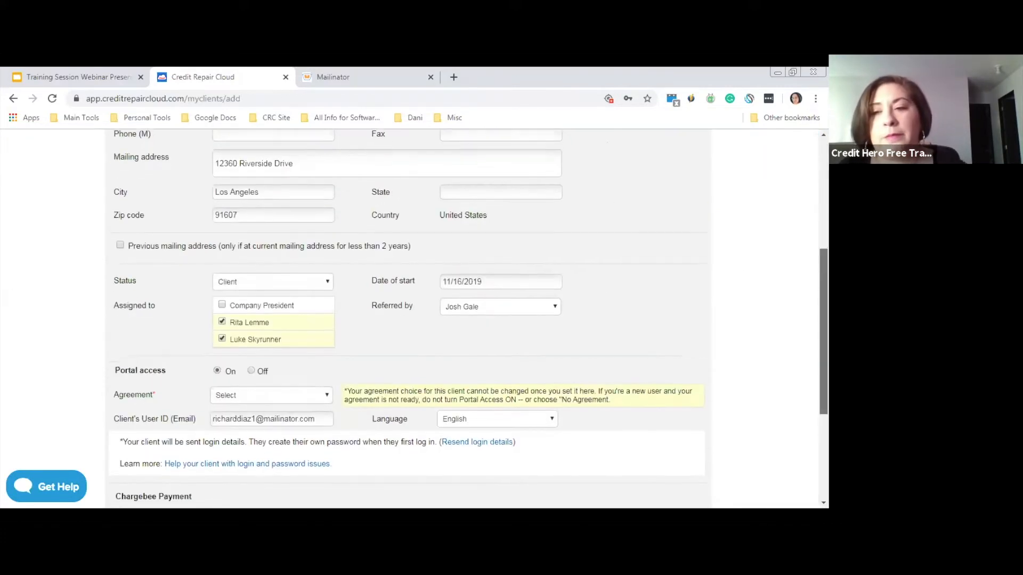
pyautogui.scroll(-2, 763, 380)
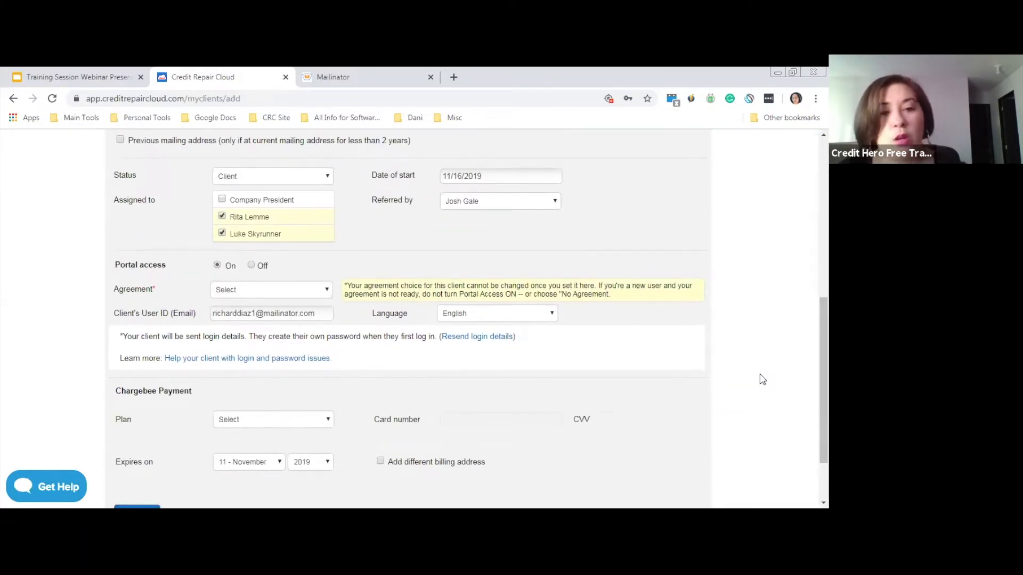
# Select Default Agreement as the client's portal agreement
pyautogui.click(248, 294)
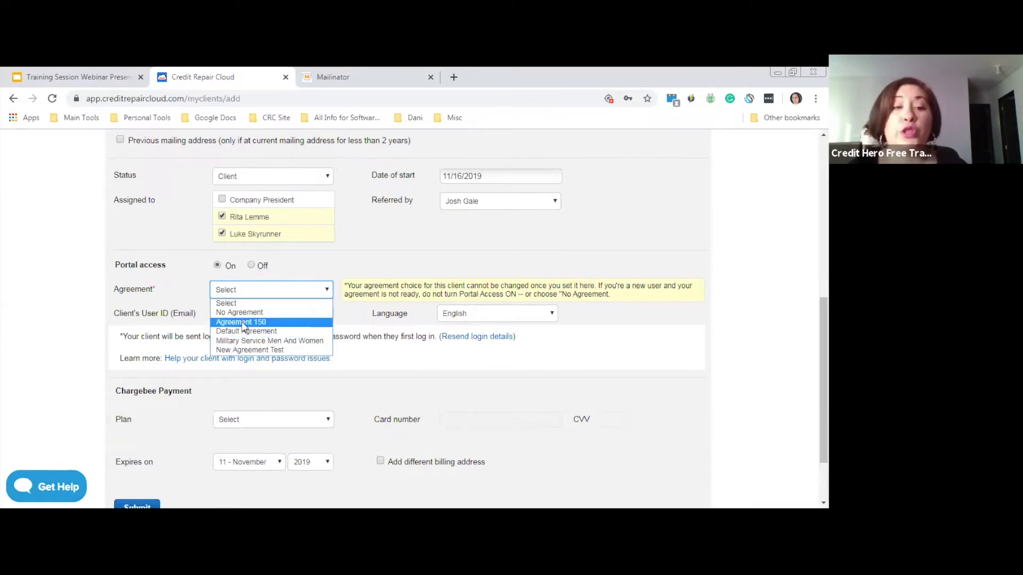
pyautogui.click(244, 332)
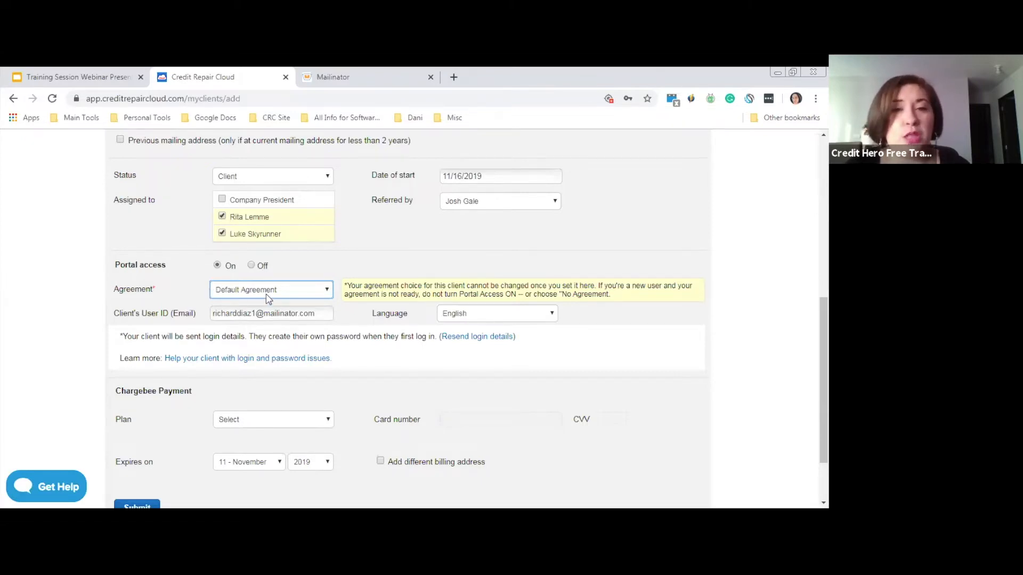
pyautogui.scroll(-2, 823, 373)
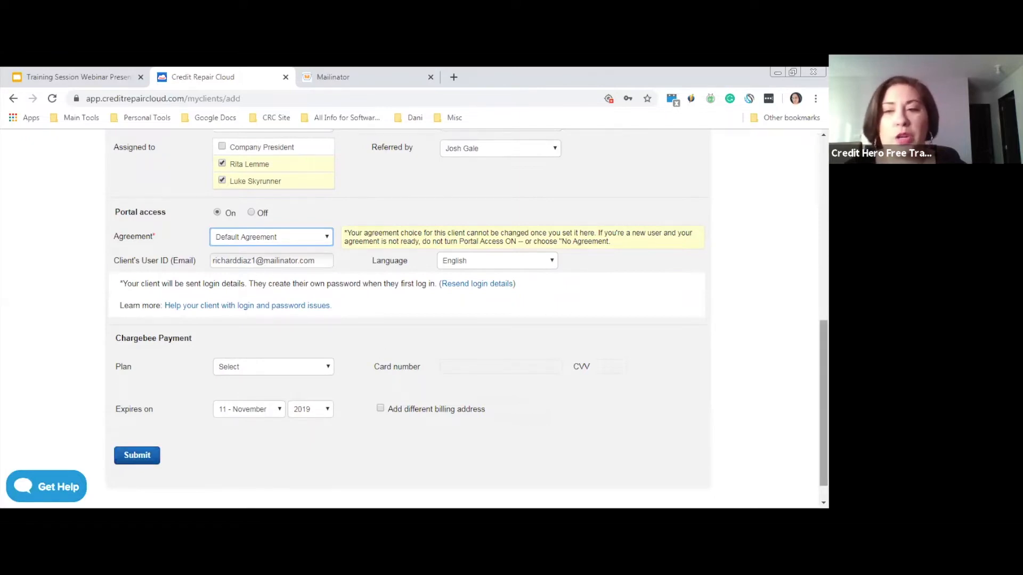
# Submit the client profile and confirm saving without the last four SSN digits
pyautogui.click(143, 459)
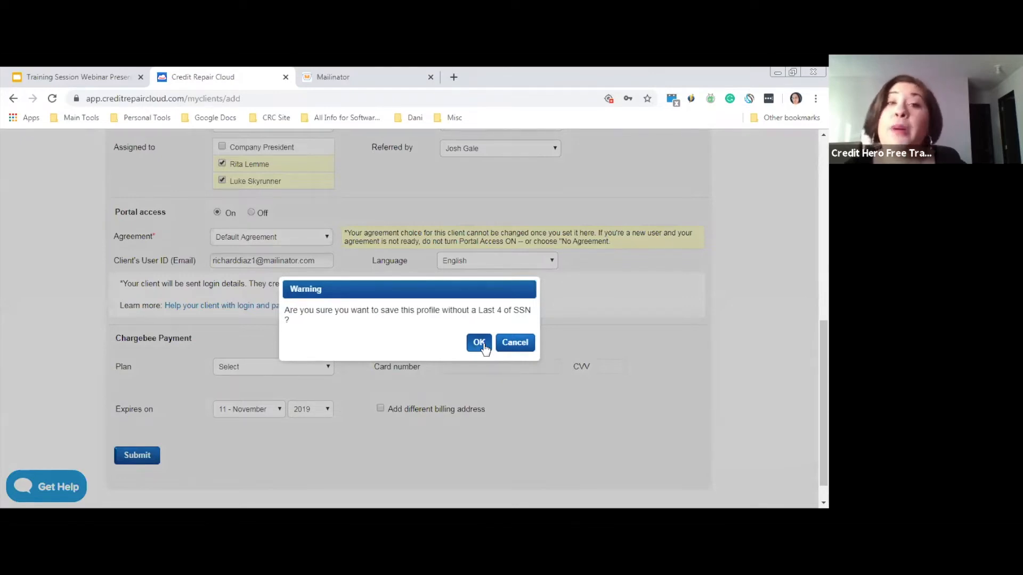
pyautogui.click(479, 344)
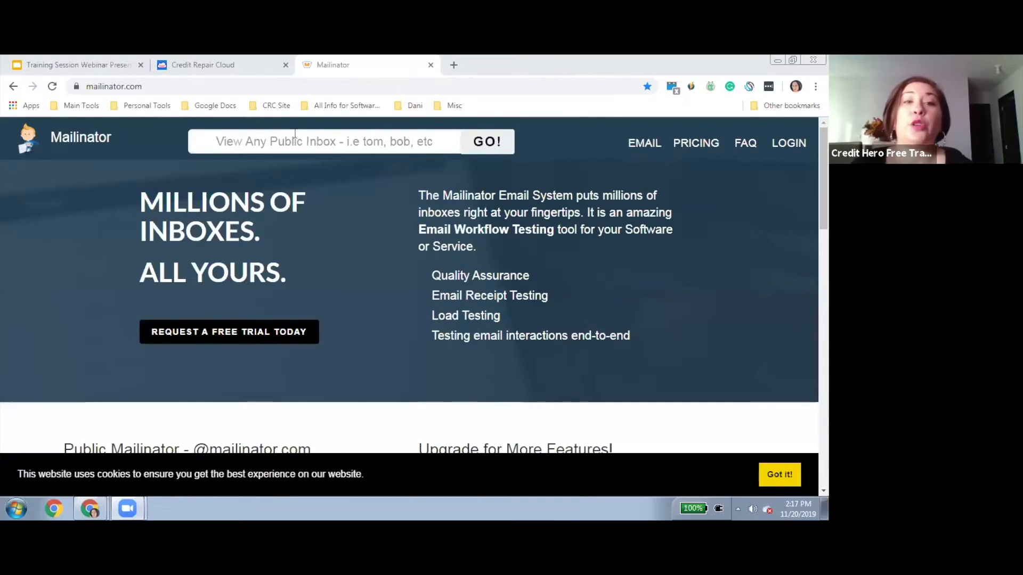
# Look up and open the client's public Mailinator inbox
pyautogui.click(324, 141)
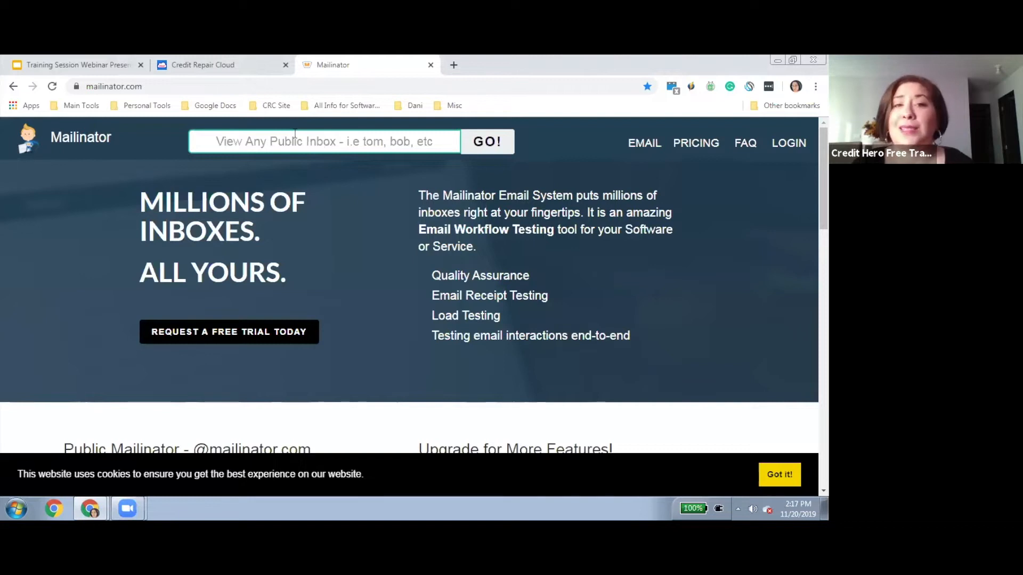
pyautogui.write('r')
pyautogui.press('BackSpace')
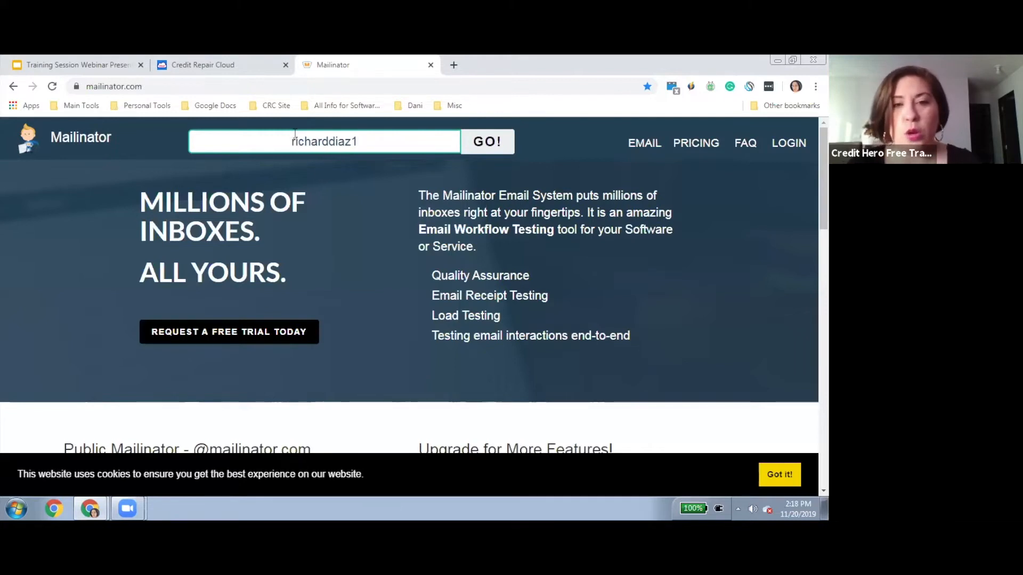
pyautogui.click(472, 139)
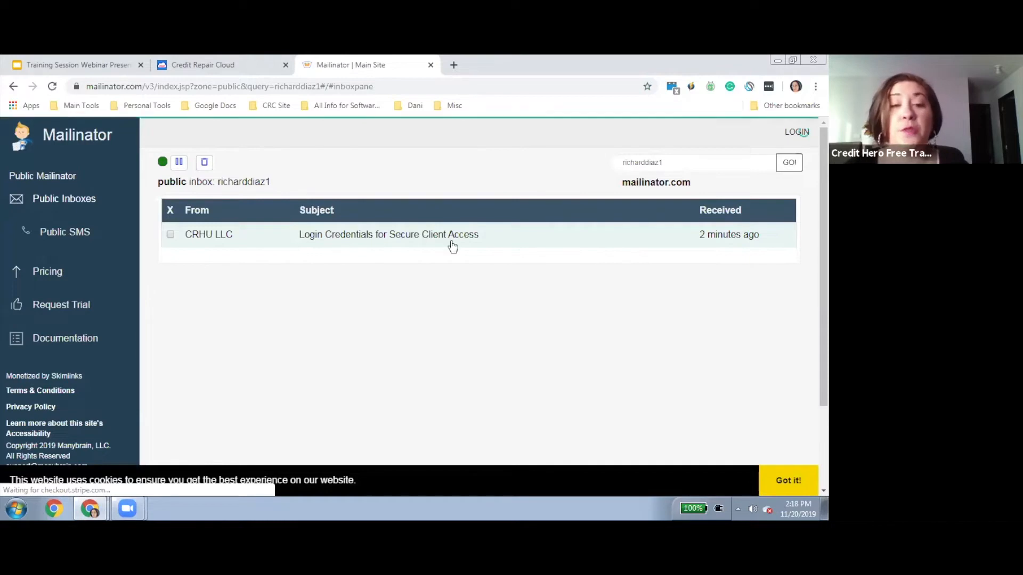
# Open the Login Credentials for Secure Client Access email and read its welcome message
pyautogui.click(451, 244)
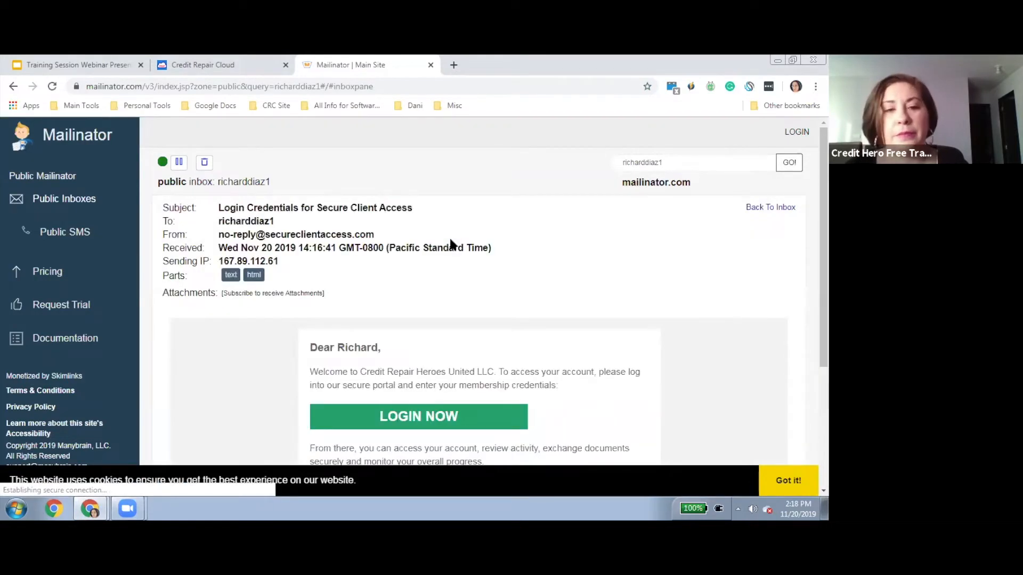
pyautogui.scroll(-3, 480, 291)
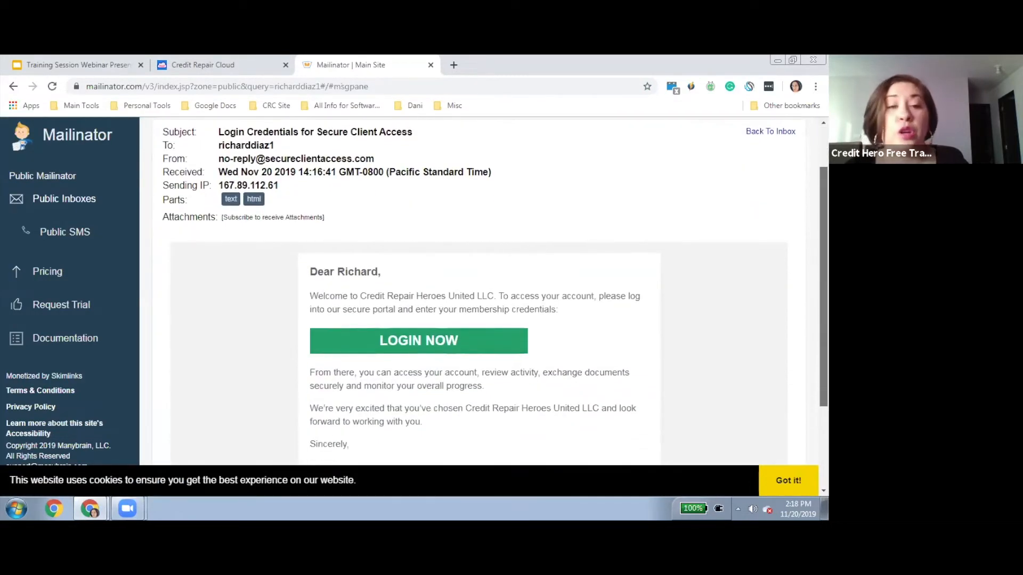
pyautogui.scroll(-1, 703, 304)
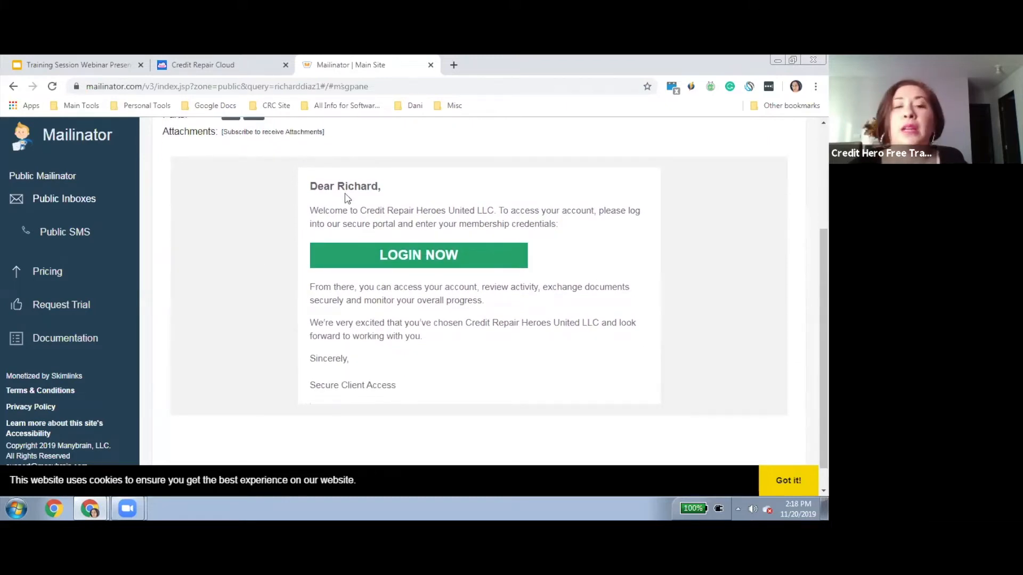
pyautogui.moveTo(316, 186); pyautogui.dragTo(208, 359)
pyautogui.click(208, 358)
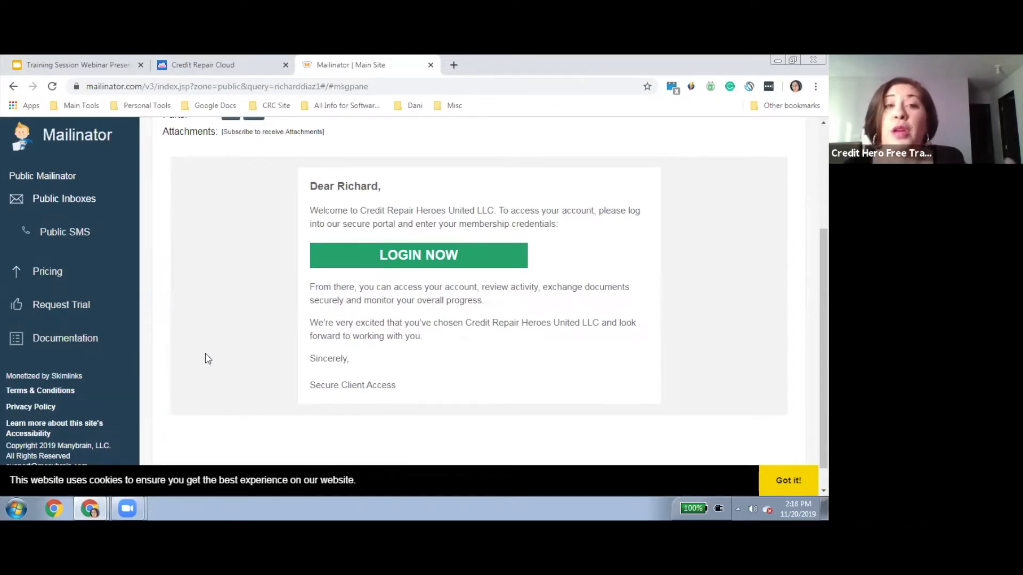
# Follow the LOGIN NOW link and set a matching new portal password in both fields
pyautogui.click(426, 259)
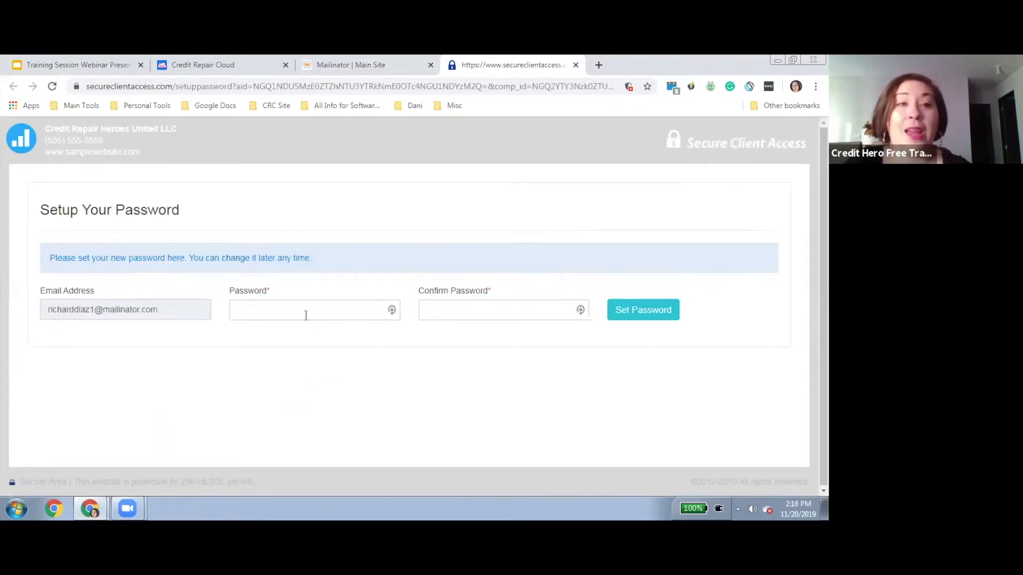
pyautogui.click(298, 314)
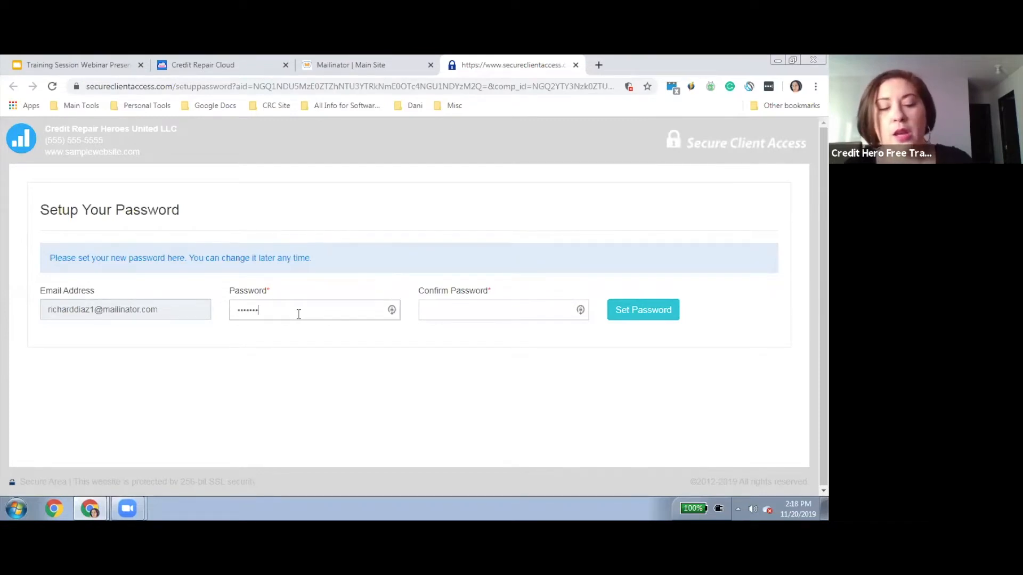
pyautogui.press('Tab')
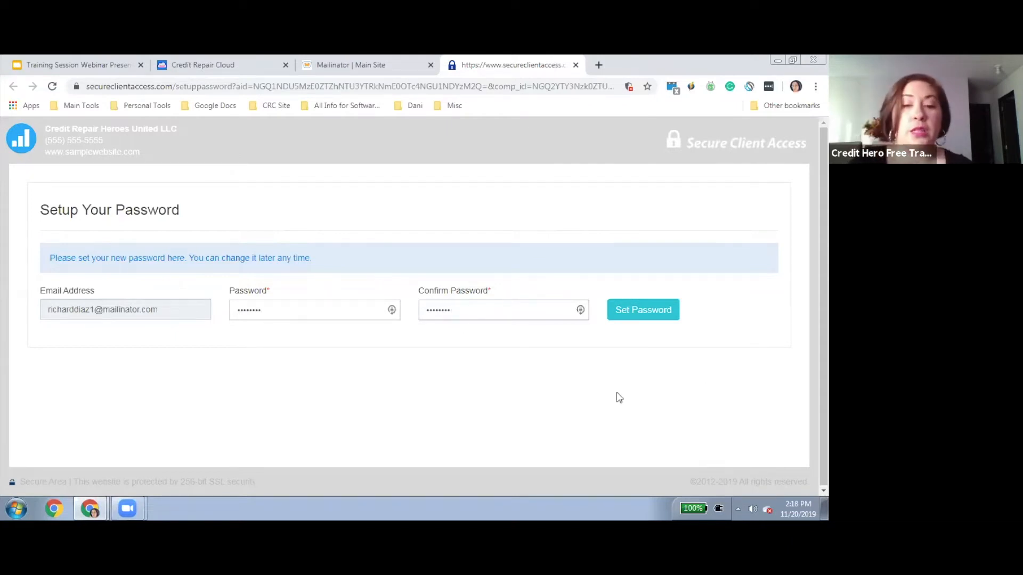
pyautogui.click(628, 318)
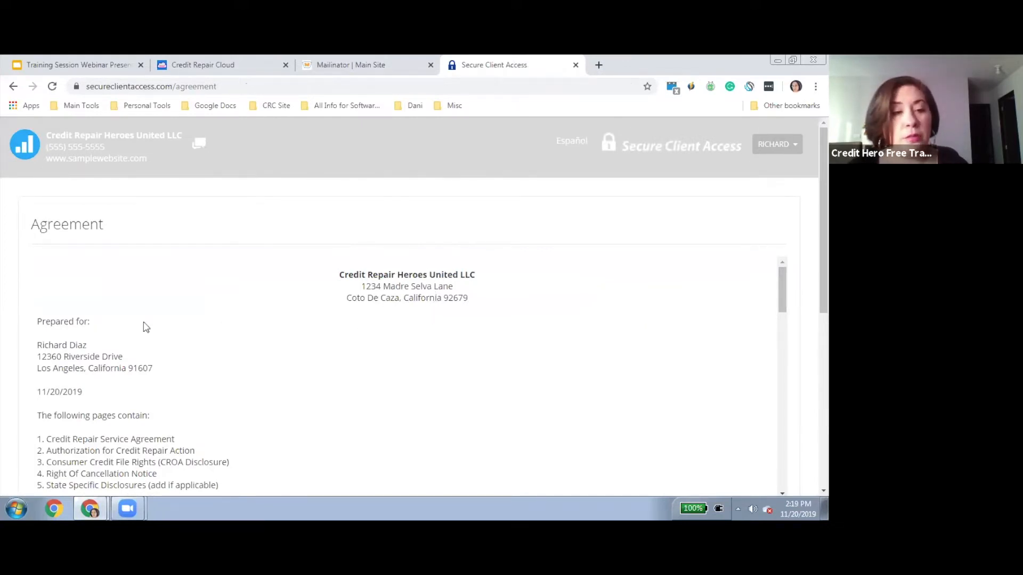
# Scroll through the agreement text down to the Digital Signature section with Submit Now
pyautogui.moveTo(41, 348); pyautogui.dragTo(158, 371)
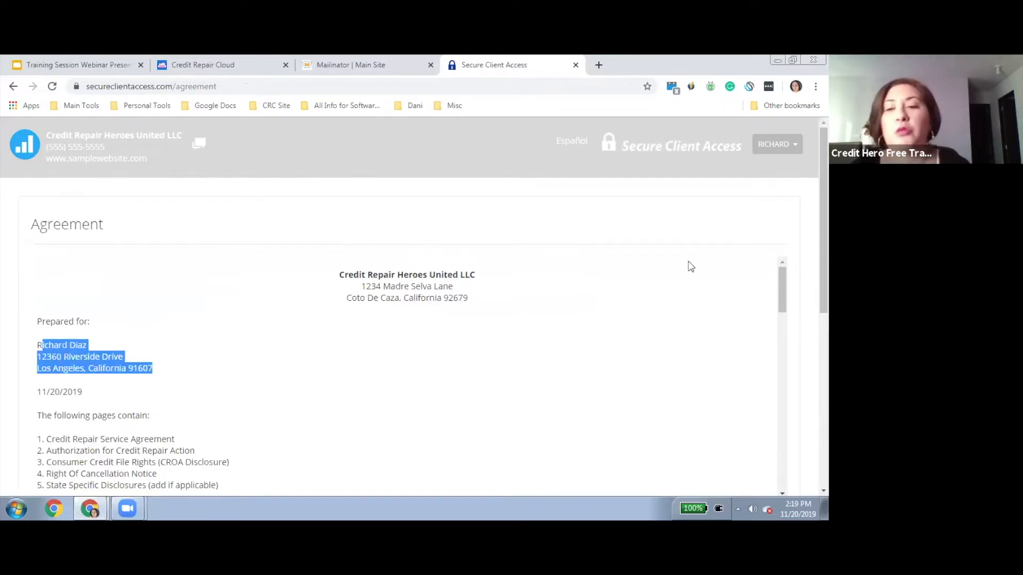
pyautogui.moveTo(783, 270); pyautogui.dragTo(782, 315)
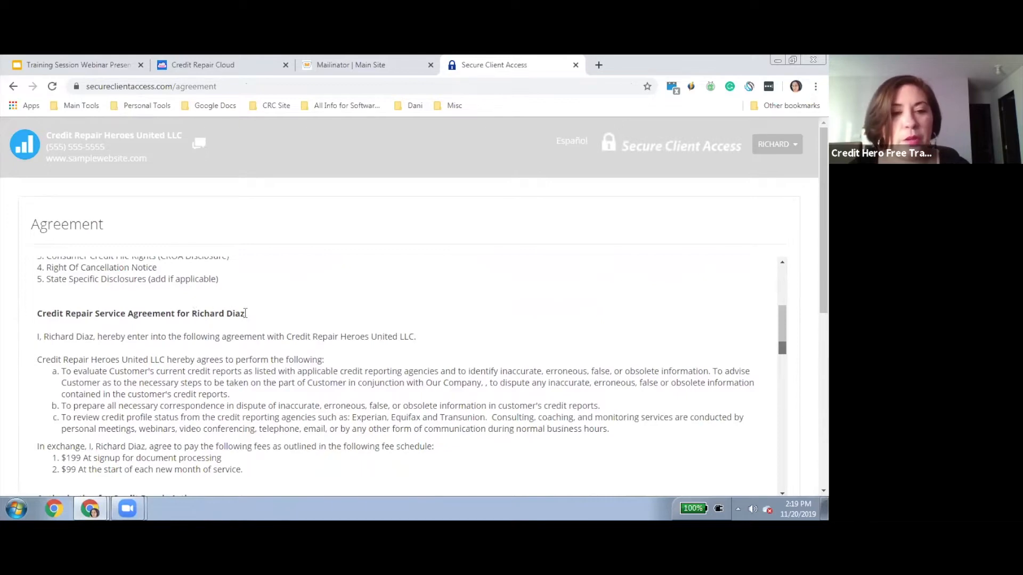
pyautogui.moveTo(778, 323); pyautogui.dragTo(780, 474)
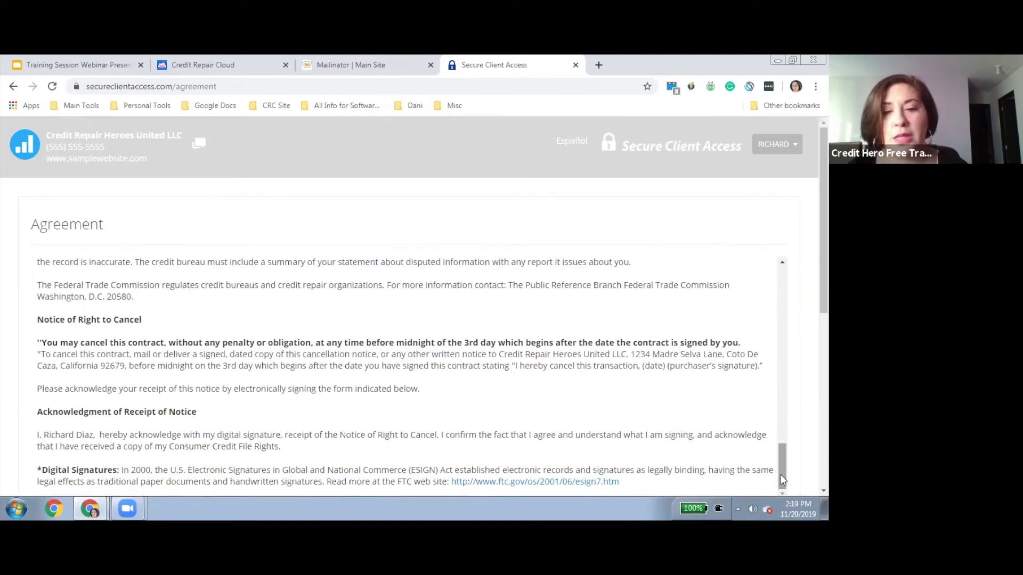
pyautogui.scroll(-4, 804, 362)
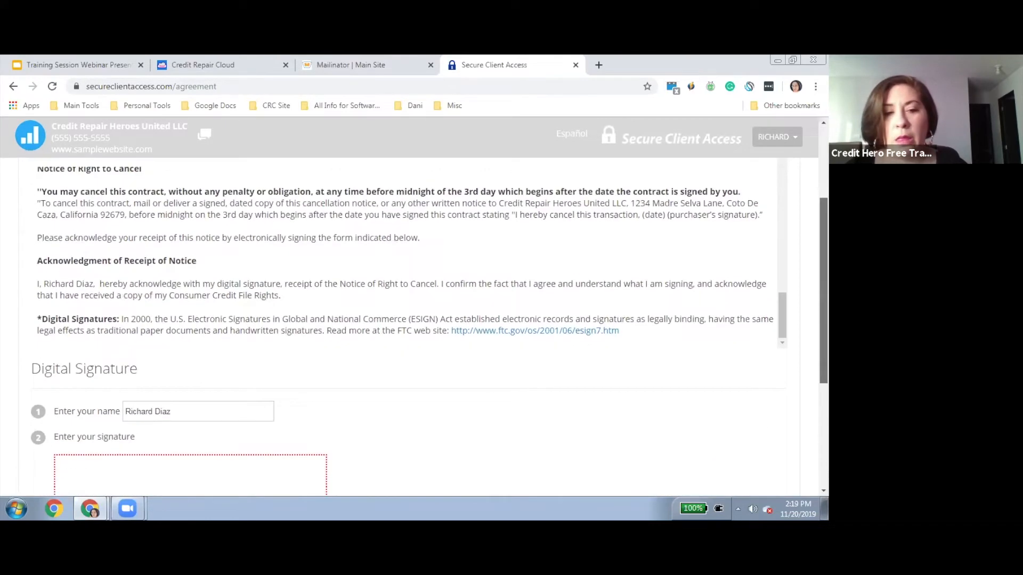
pyautogui.scroll(-2, 409, 307)
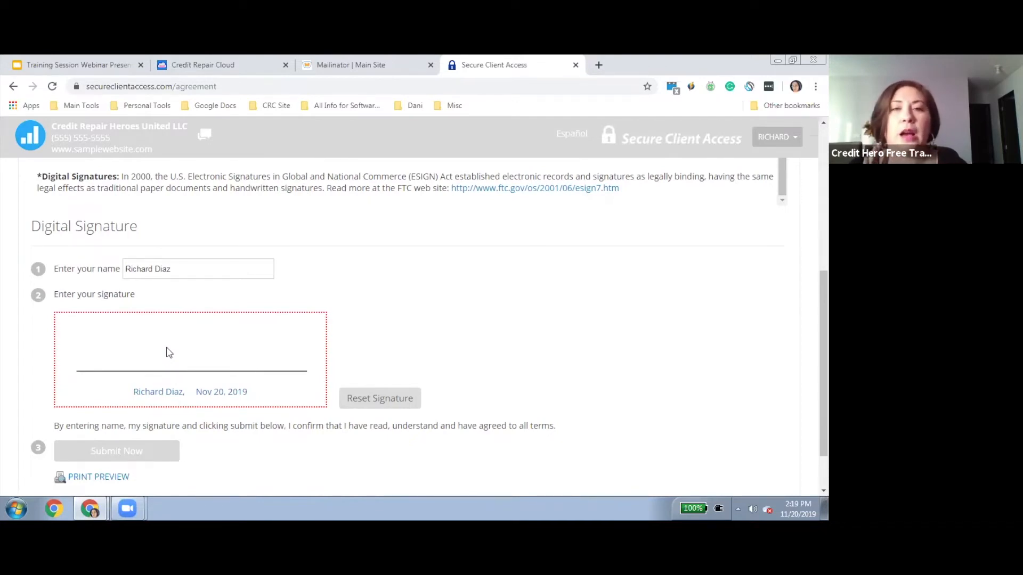
# Draw a signature in the signature box and submit the signed agreement
pyautogui.moveTo(166, 352)
pyautogui.mouseDown()
pyautogui.moveTo(187, 345)
pyautogui.moveTo(178, 362)
pyautogui.moveTo(201, 355)
pyautogui.moveTo(211, 333)
pyautogui.moveTo(187, 329)
pyautogui.moveTo(196, 353)
pyautogui.mouseUp()
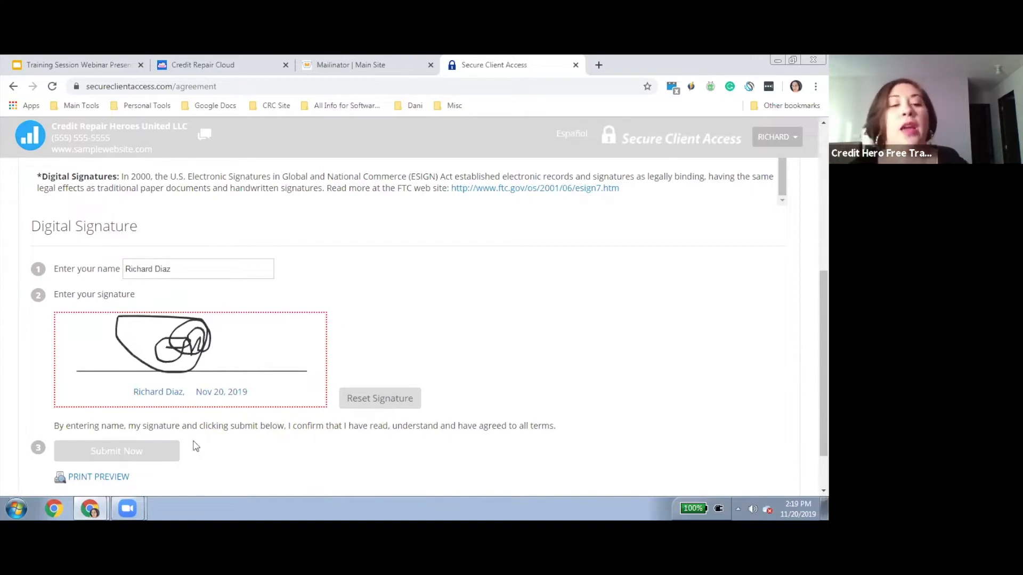
pyautogui.click(128, 452)
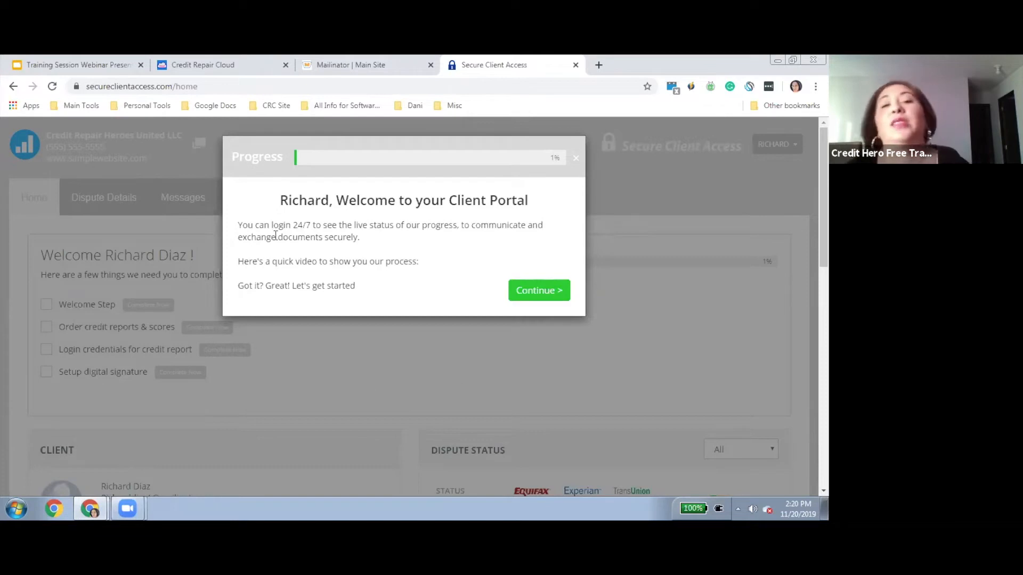
# Continue past the portal welcome, then open and close the Get My Credit Reports Now! site
pyautogui.click(539, 291)
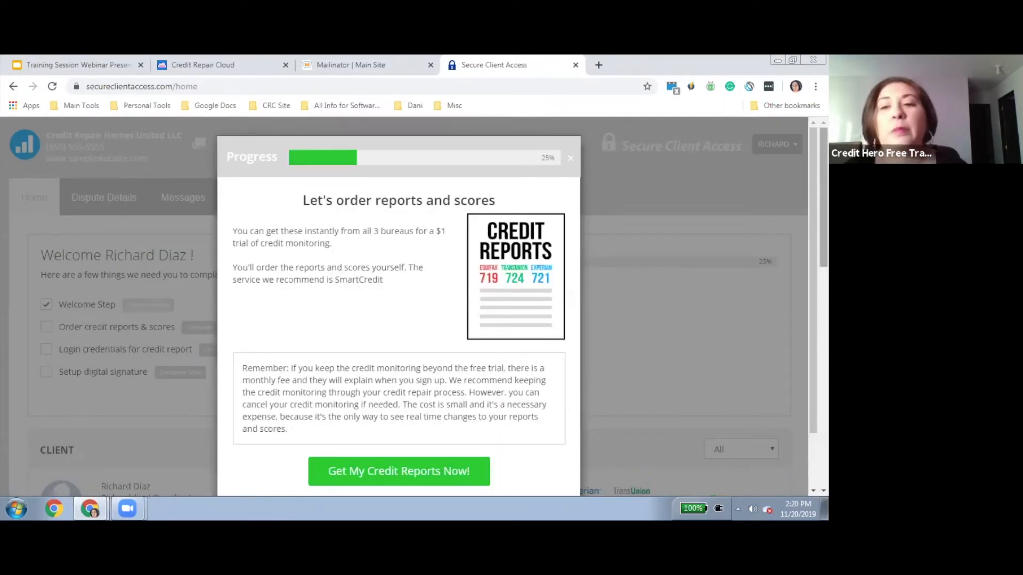
pyautogui.moveTo(823, 197); pyautogui.dragTo(824, 225)
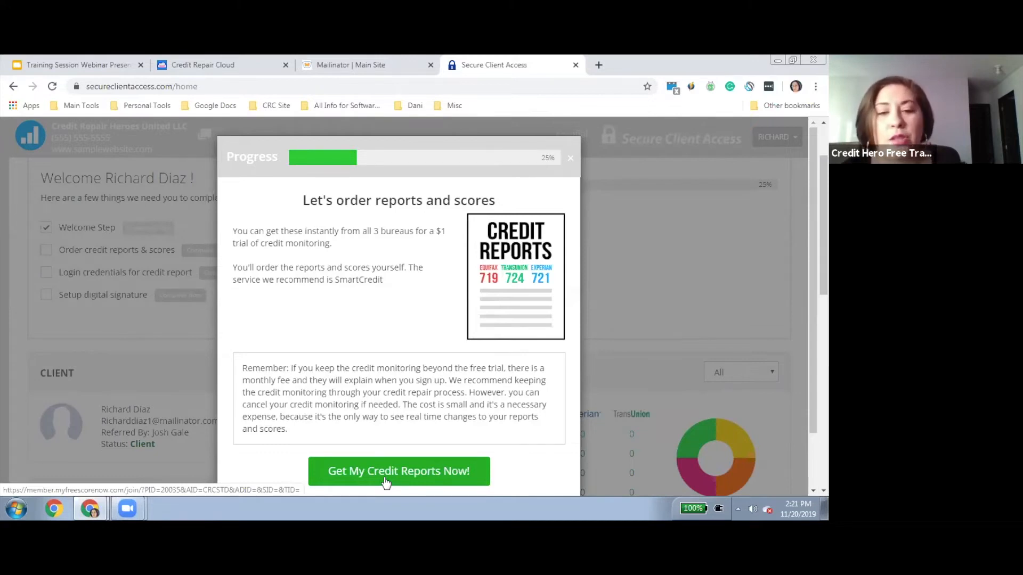
pyautogui.click(456, 482)
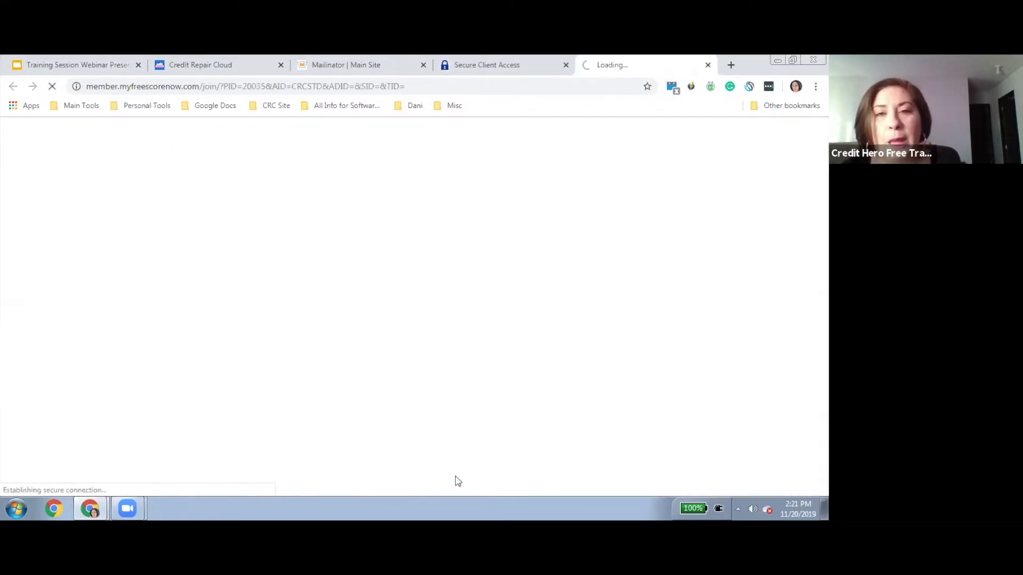
pyautogui.click(706, 67)
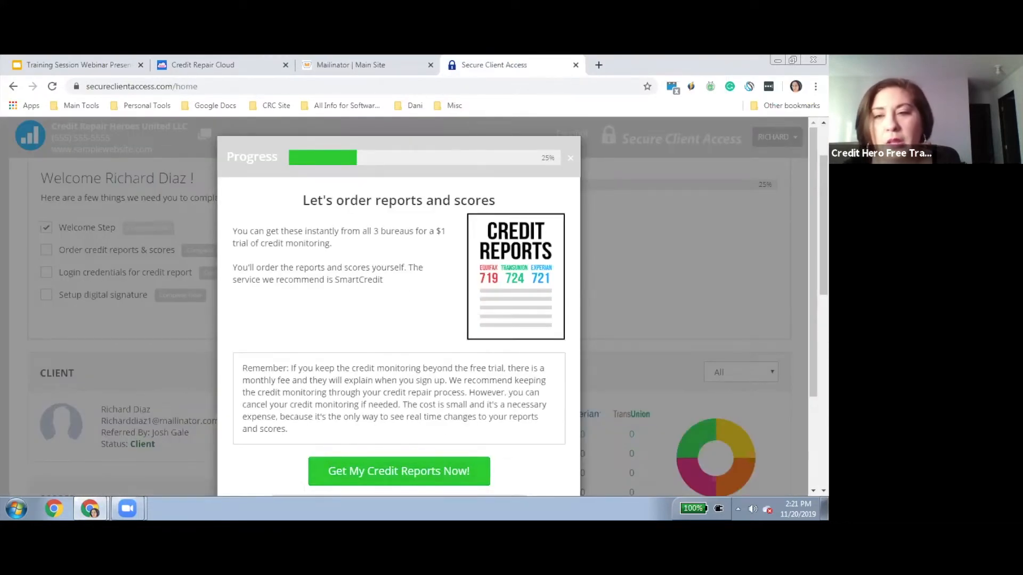
# Scroll through the report-ordering step and advance to the Login Details for Credit Monitoring form
pyautogui.scroll(-5, 399, 320)
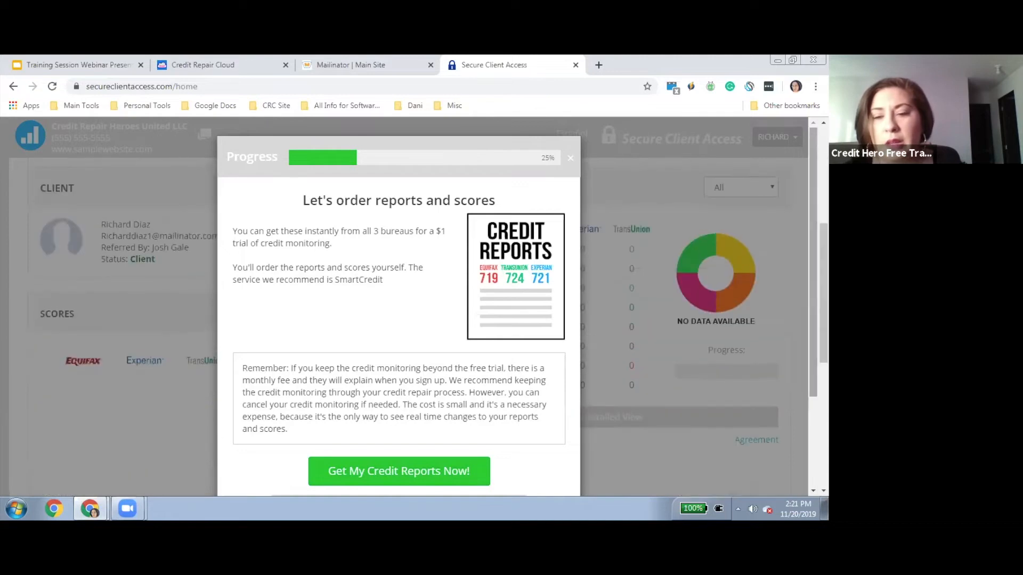
pyautogui.scroll(-1, 399, 320)
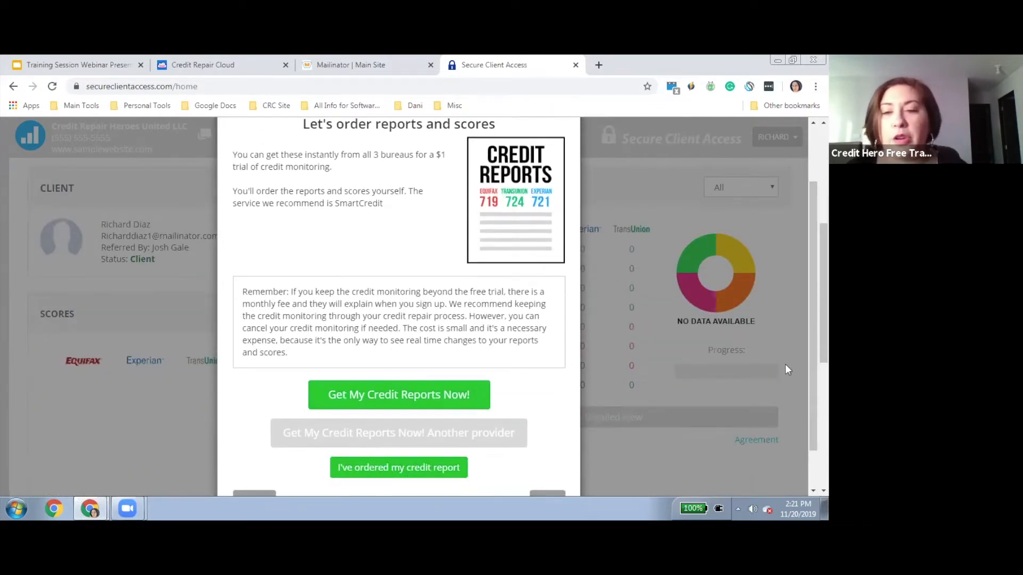
pyautogui.scroll(-1, 788, 369)
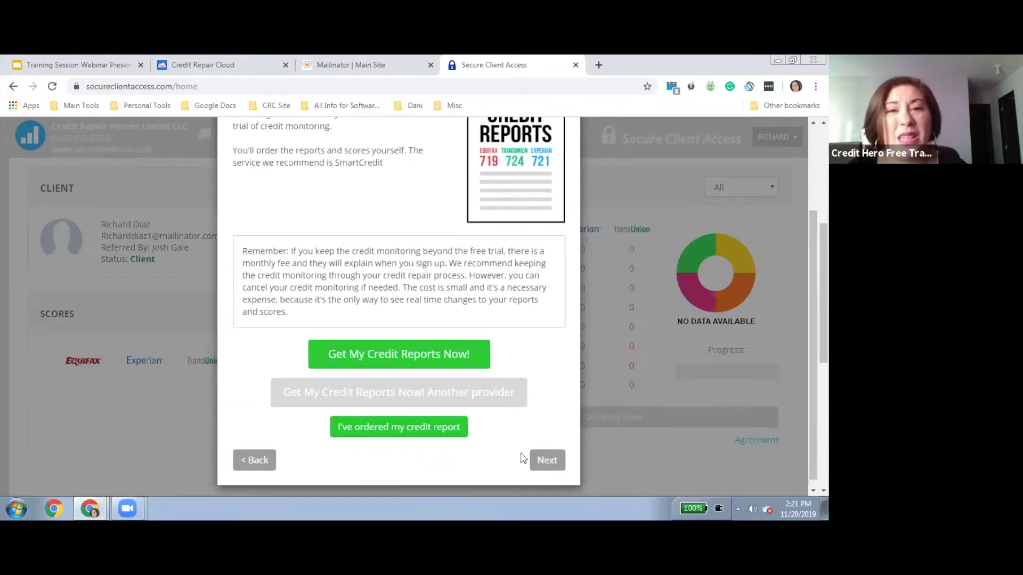
pyautogui.click(551, 465)
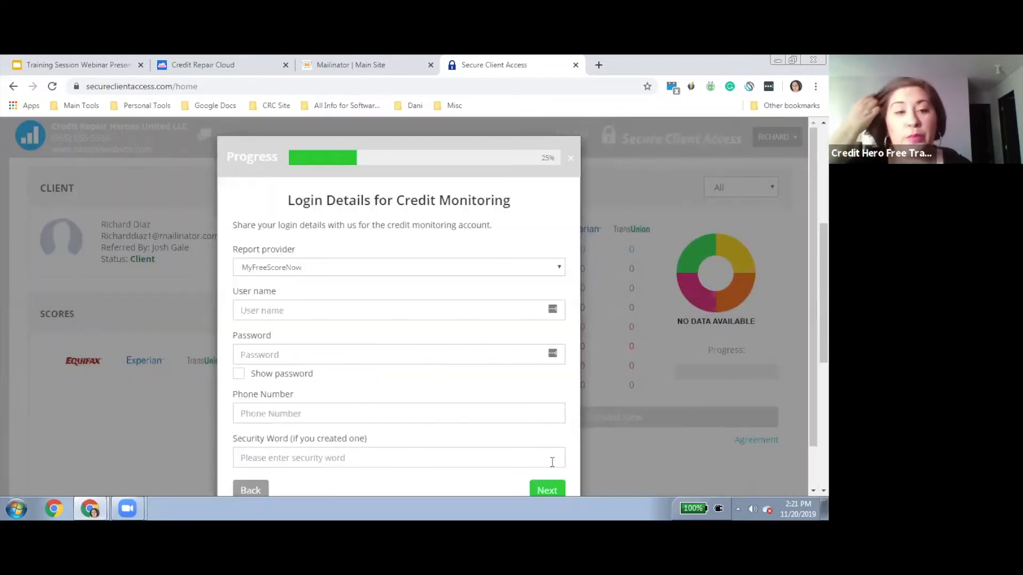
# Choose IdentityIQ as the report provider, then close the credit monitoring login form
pyautogui.click(334, 272)
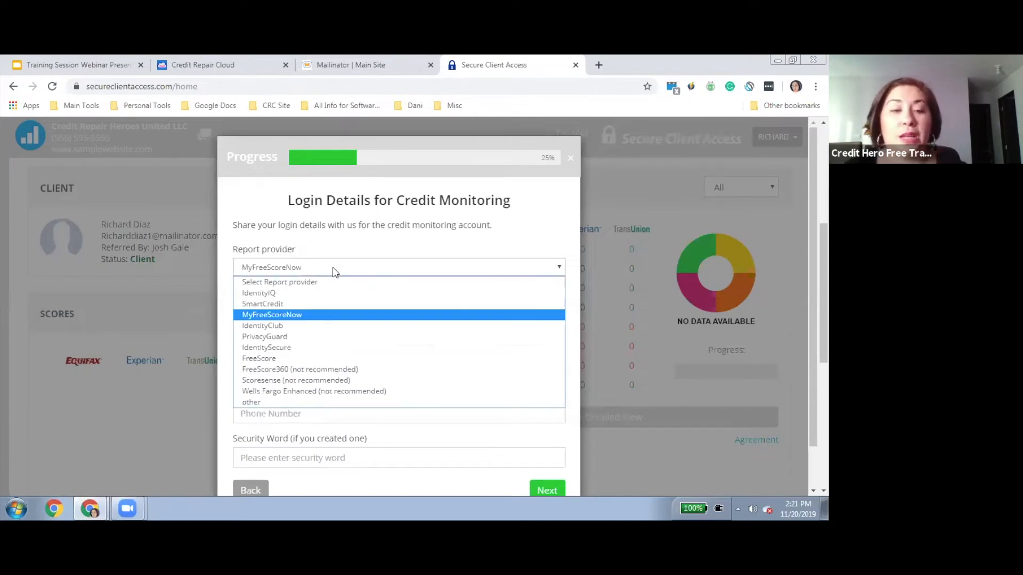
pyautogui.click(292, 295)
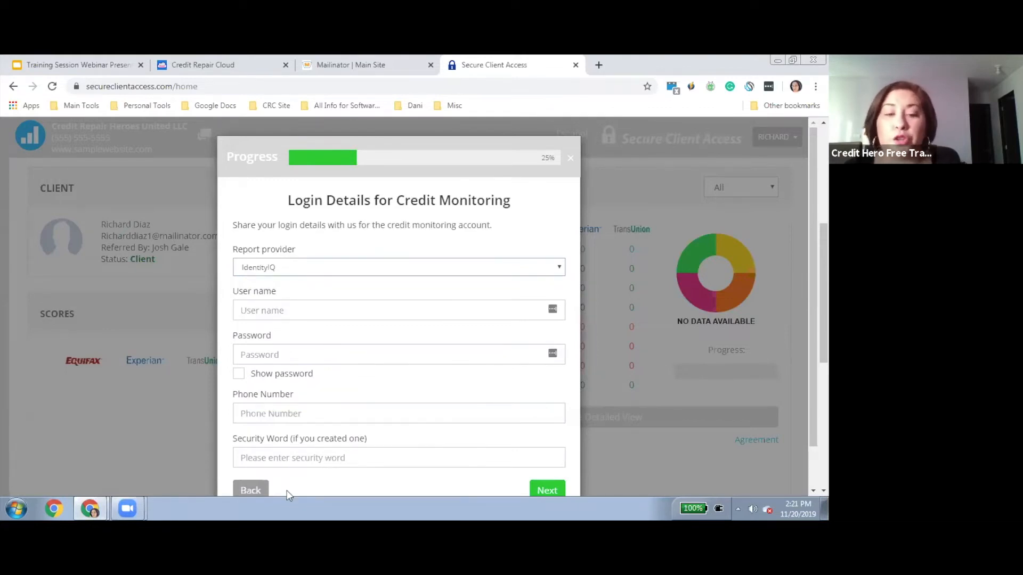
pyautogui.click(571, 159)
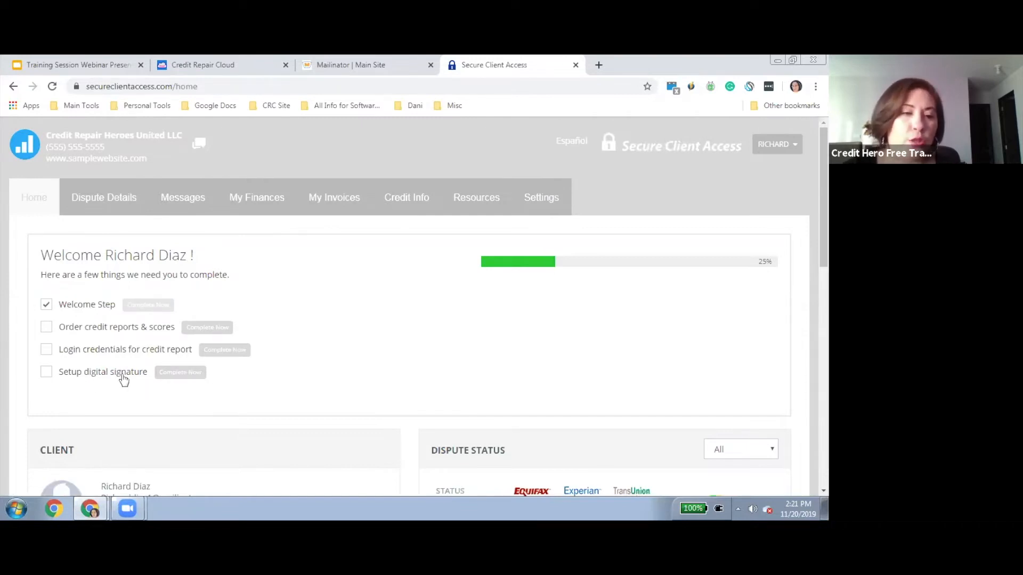
# Set up the digital signature using the second, print-style signature option
pyautogui.click(184, 376)
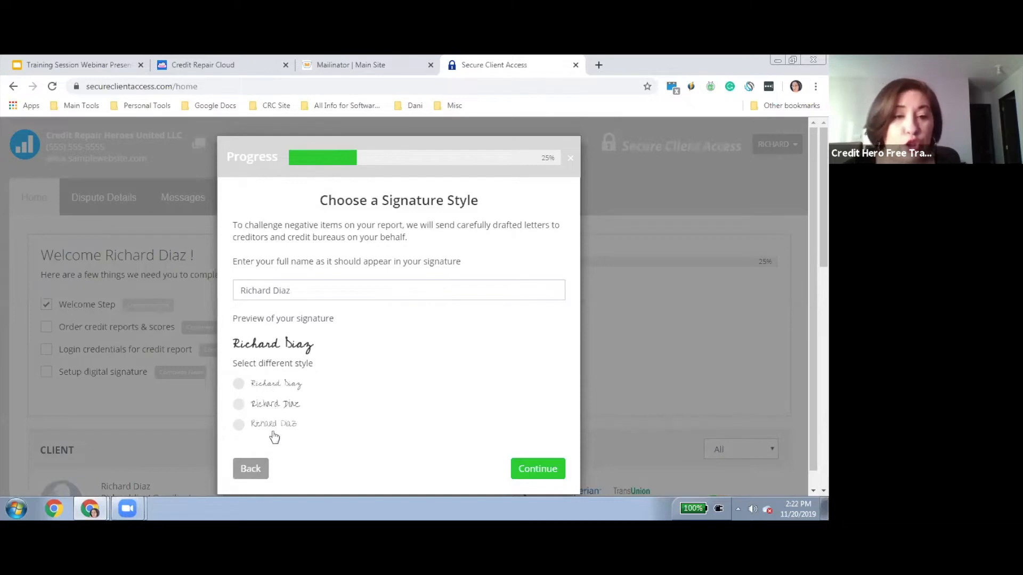
pyautogui.click(240, 405)
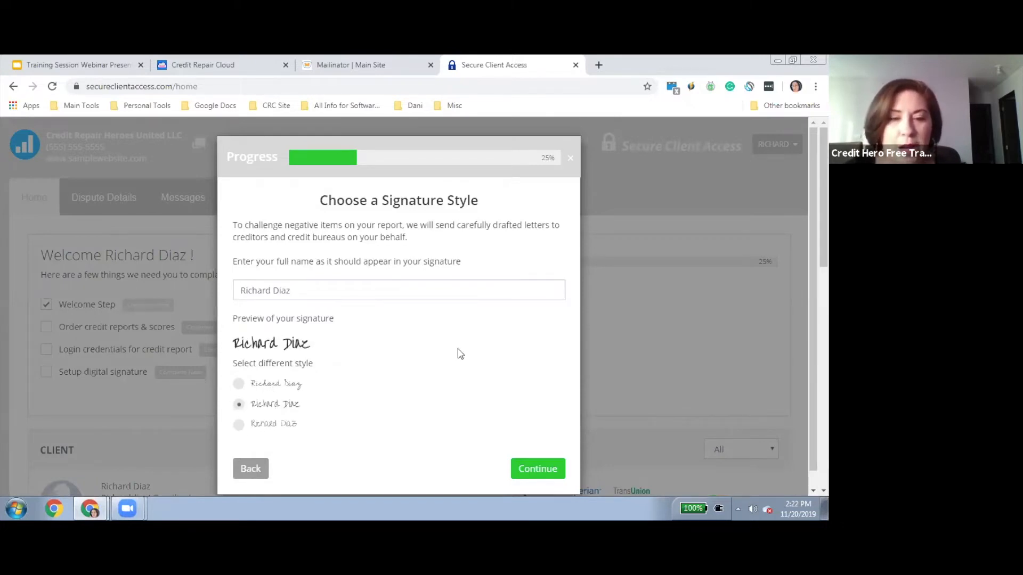
pyautogui.click(534, 471)
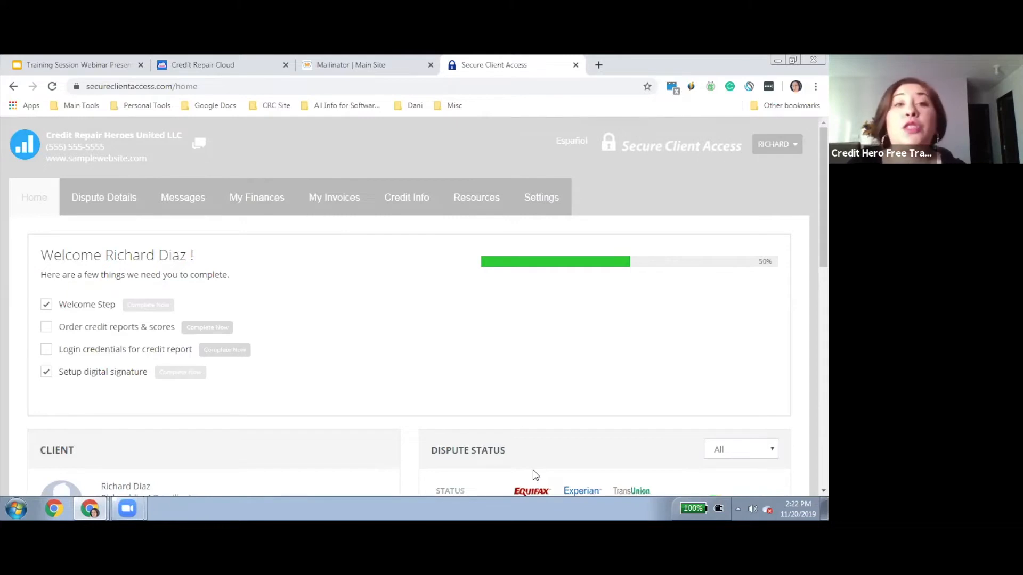
# Switch back to the Credit Repair Cloud tab showing the new client's dashboard
pyautogui.moveTo(65, 373); pyautogui.dragTo(141, 377)
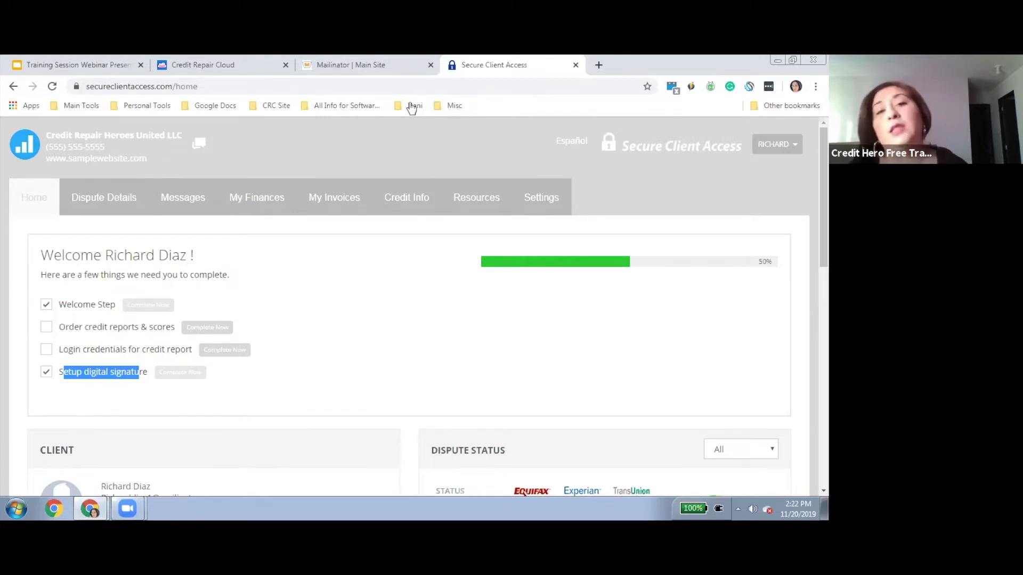
pyautogui.click(214, 74)
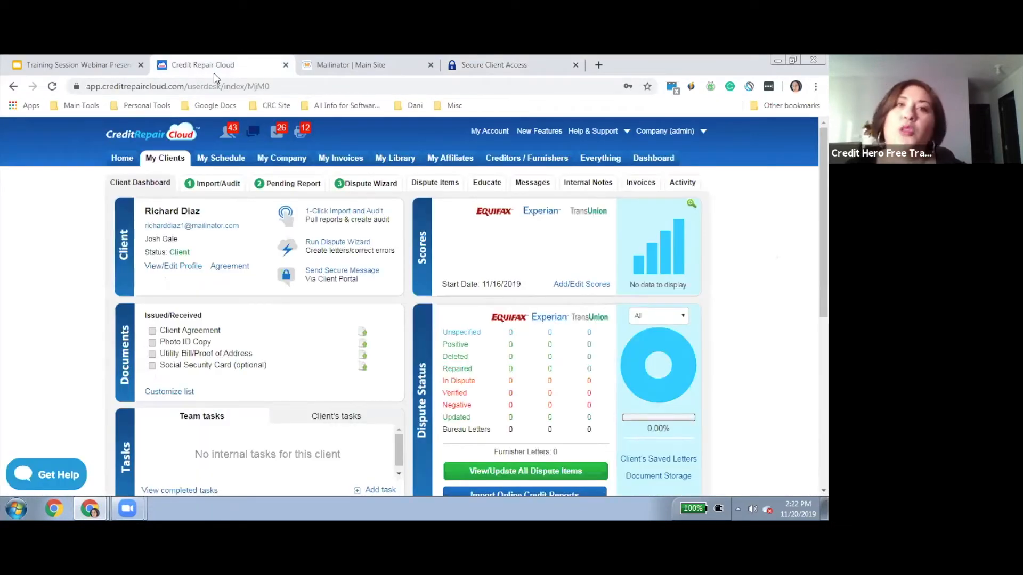
# Open the My Company profile page from the top navigation
pyautogui.click(287, 160)
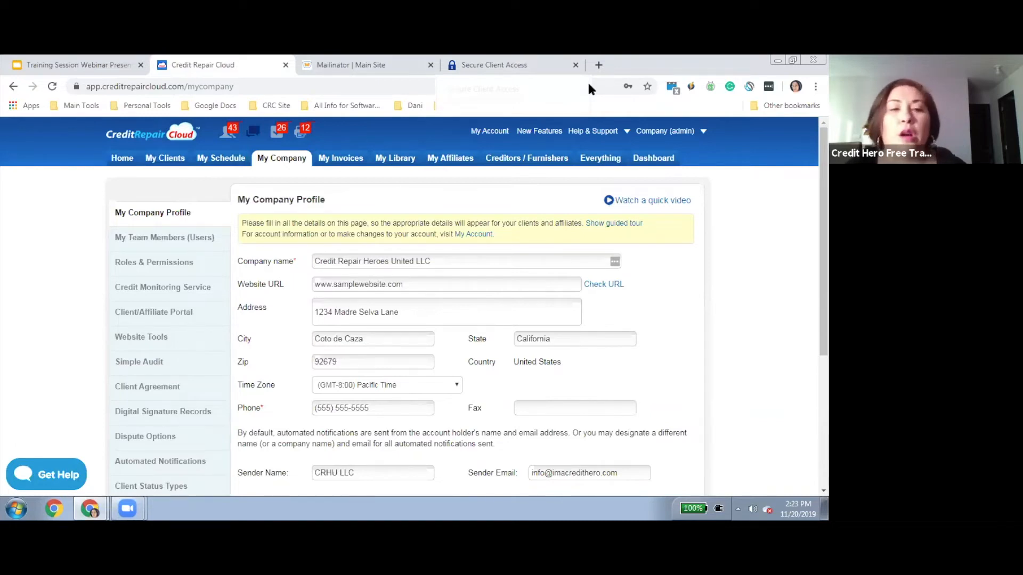
pyautogui.moveTo(823, 240); pyautogui.dragTo(824, 276)
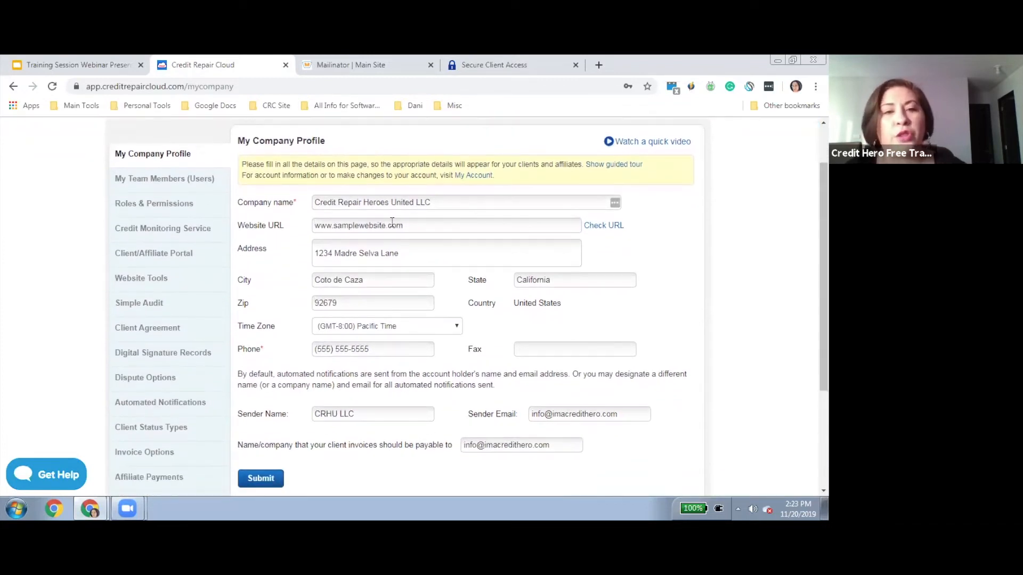
pyautogui.moveTo(238, 204); pyautogui.dragTo(524, 481)
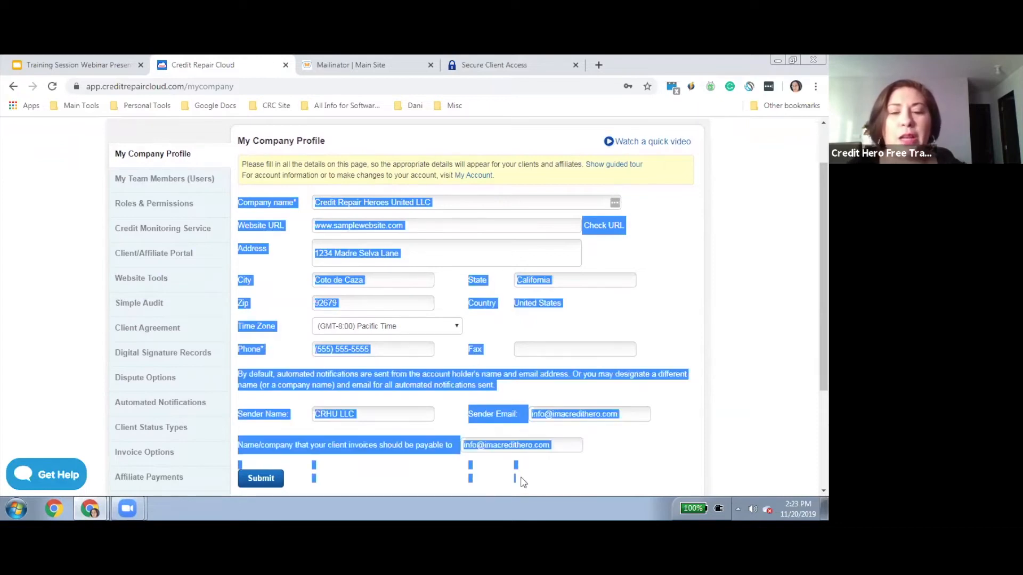
pyautogui.click(522, 480)
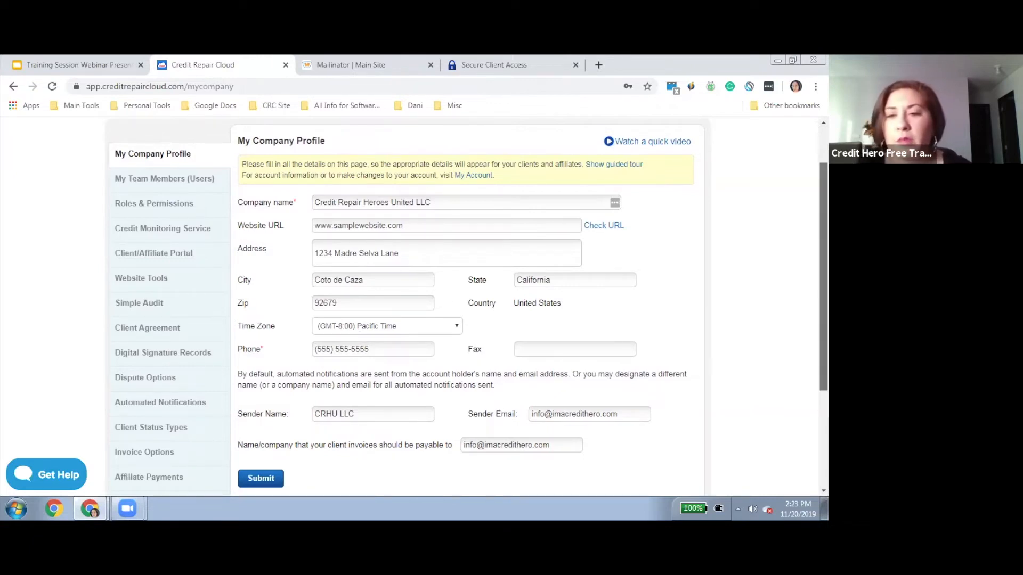
pyautogui.scroll(-1, 152, 264)
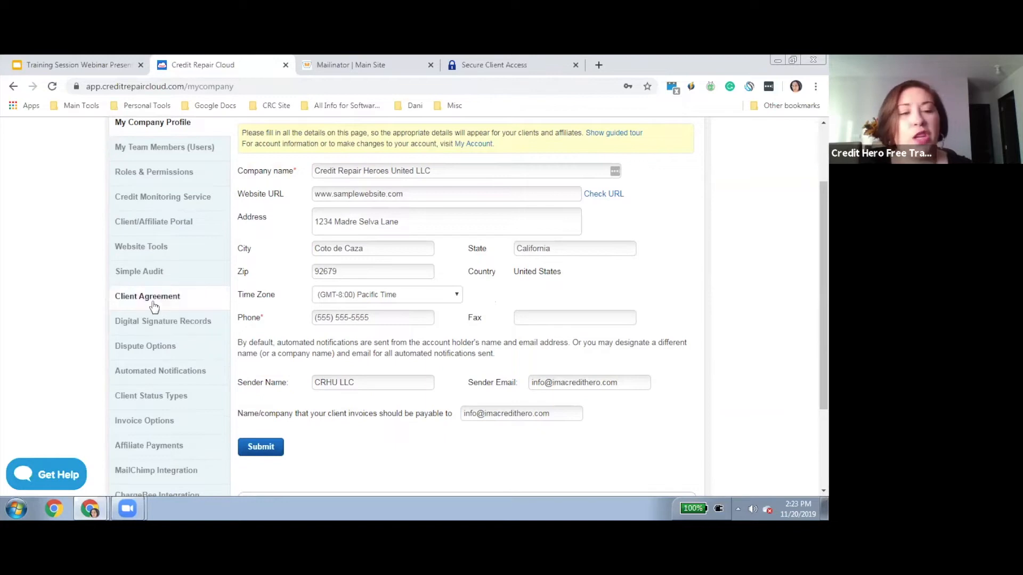
# Open Client Agreement settings and scroll down to the list of four agreements
pyautogui.click(154, 307)
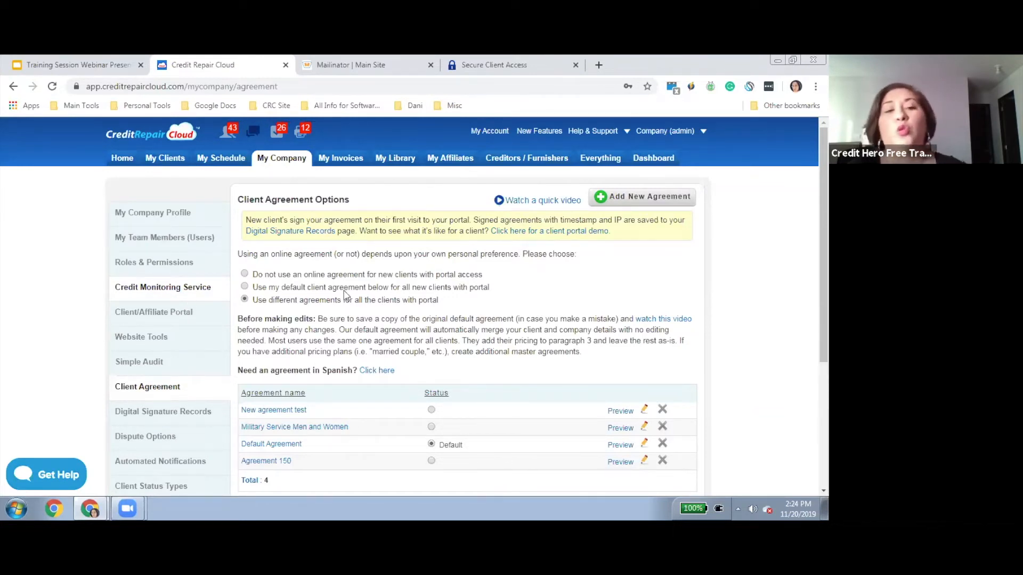
pyautogui.moveTo(251, 274); pyautogui.dragTo(450, 308)
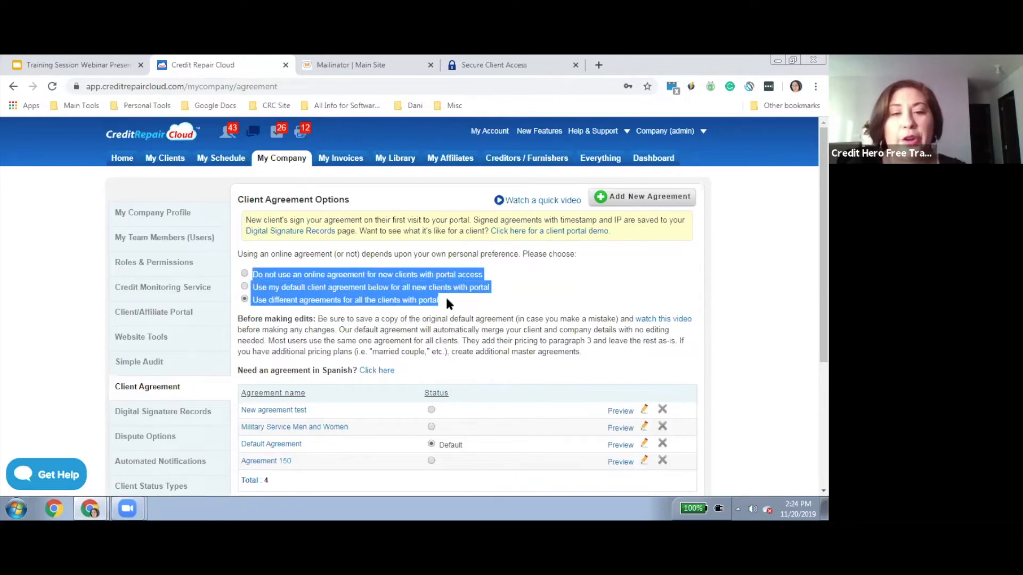
pyautogui.click(448, 301)
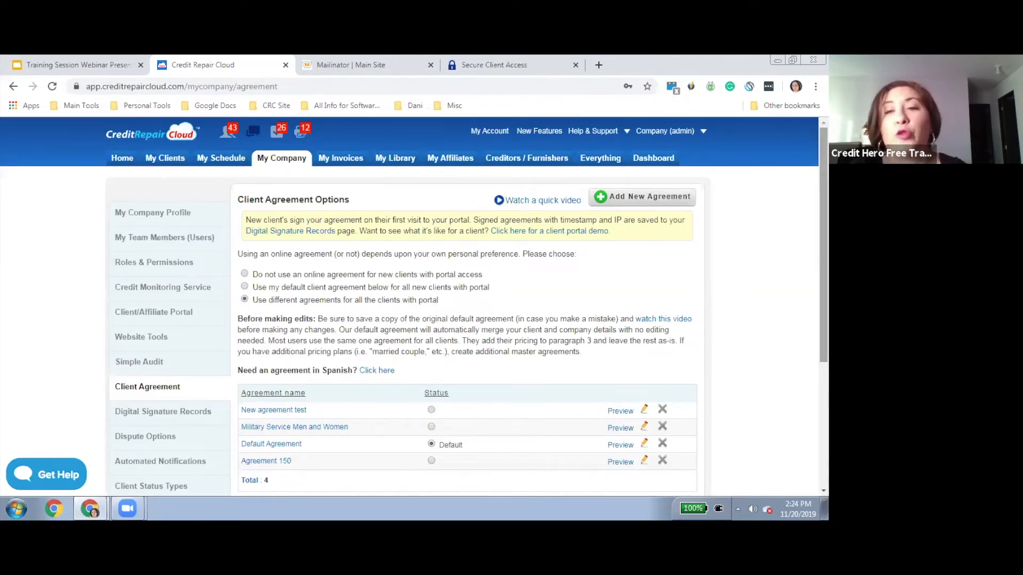
pyautogui.scroll(-1, 823, 218)
pyautogui.scroll(-1, 538, 245)
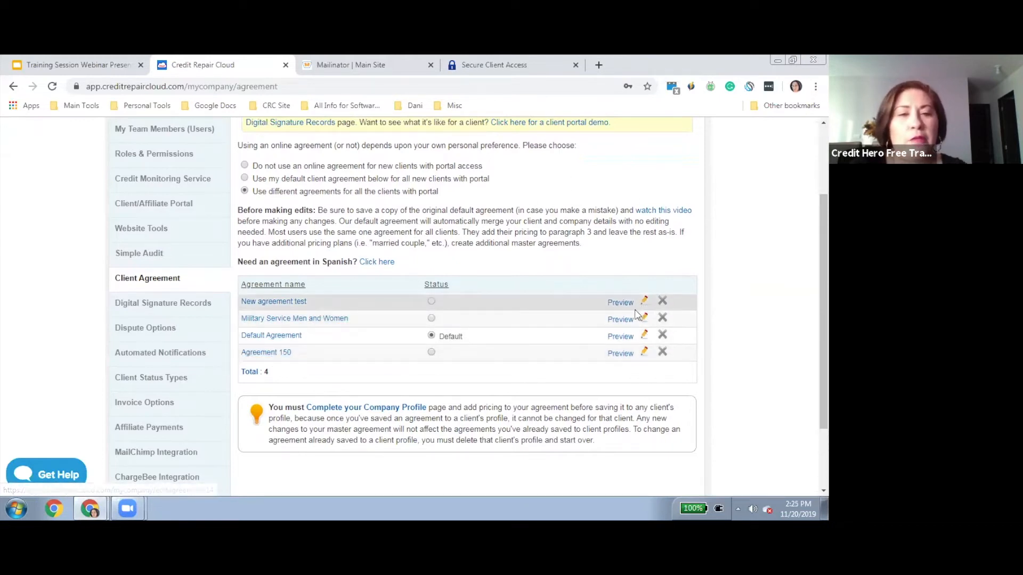
# Open the Default Agreement for editing and scroll through its company header text
pyautogui.click(645, 341)
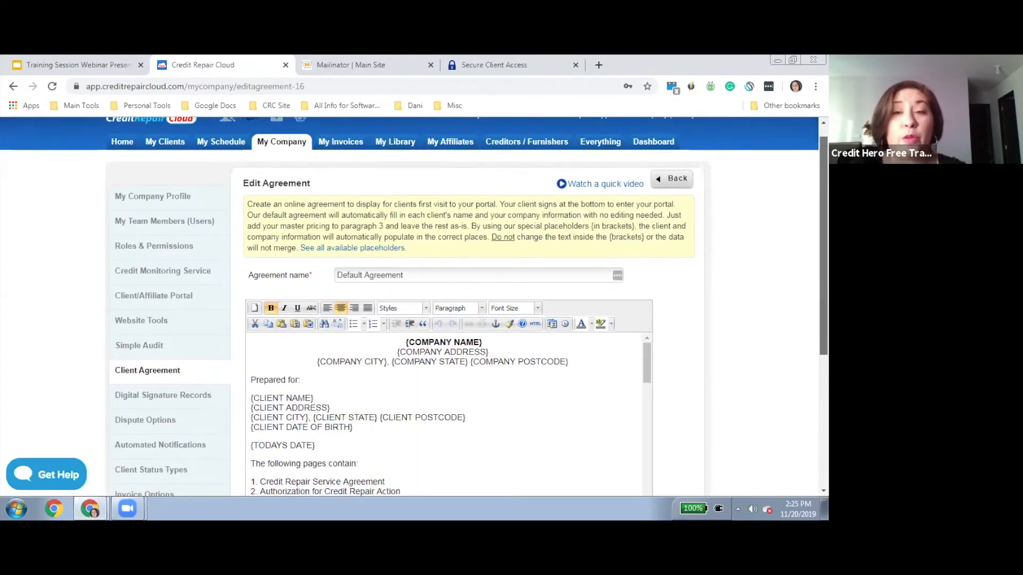
pyautogui.scroll(-3, 414, 307)
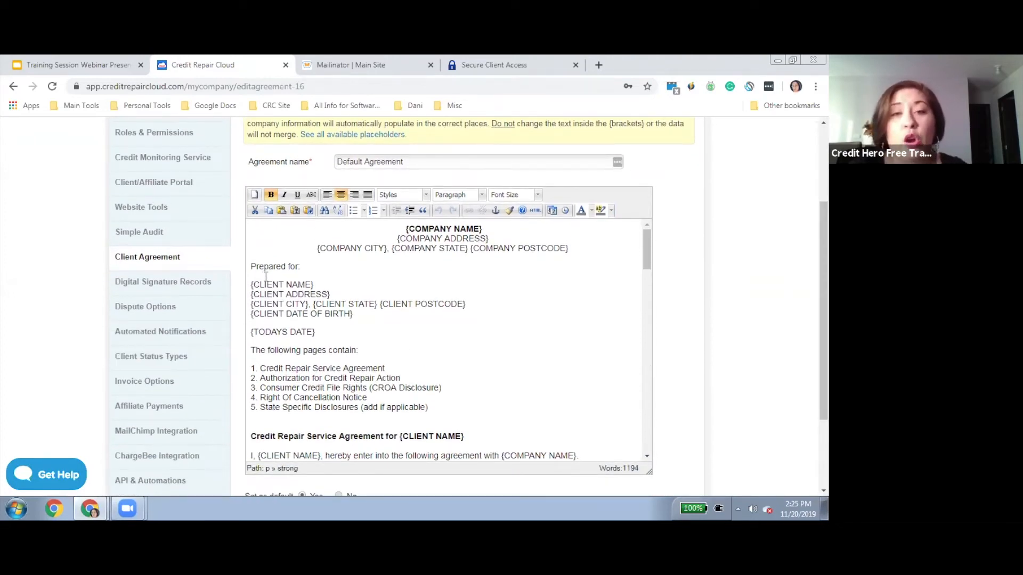
pyautogui.moveTo(400, 229); pyautogui.dragTo(494, 258)
pyautogui.click(495, 259)
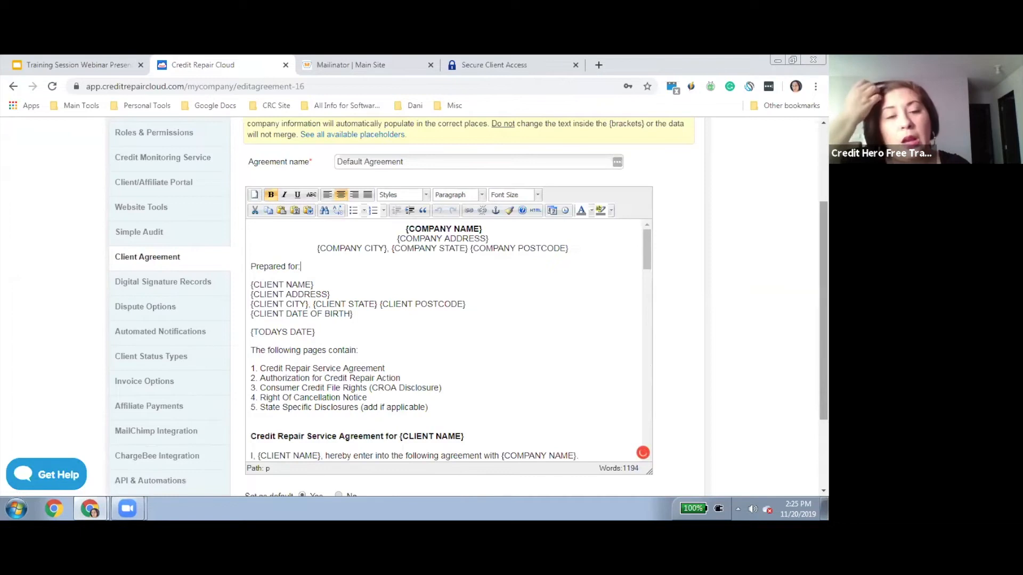
pyautogui.click(482, 229)
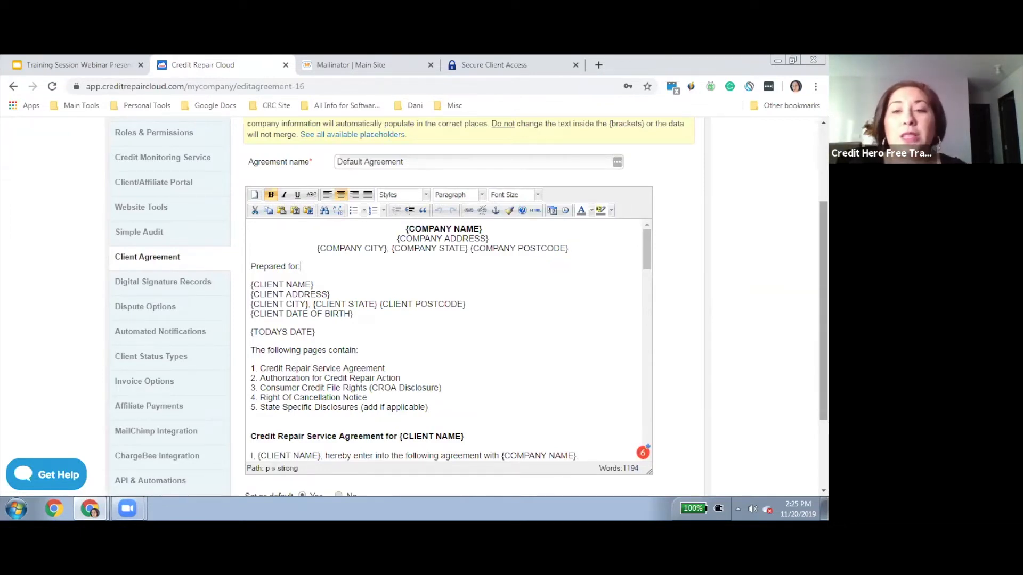
pyautogui.scroll(-1, 469, 307)
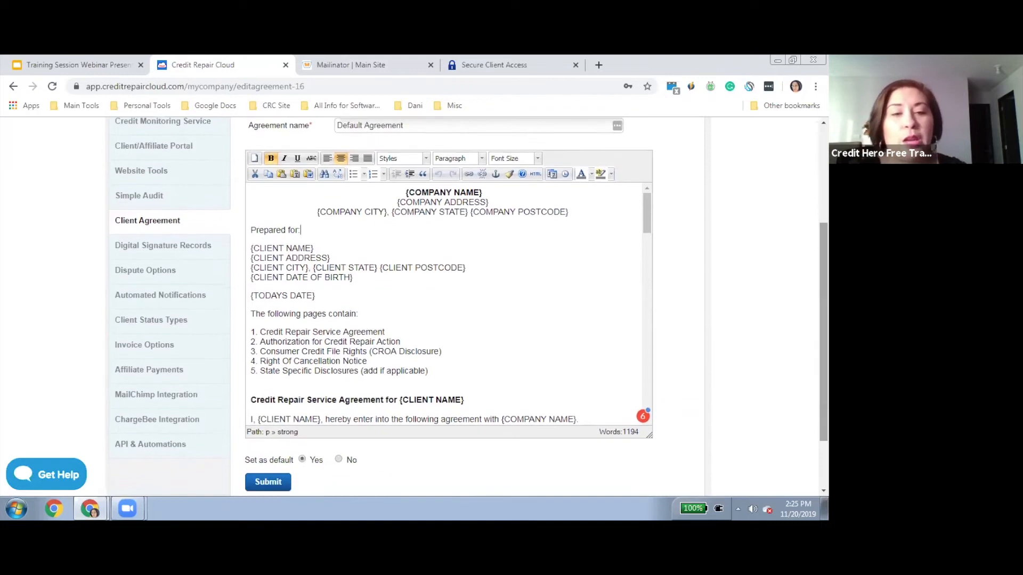
pyautogui.click(648, 213)
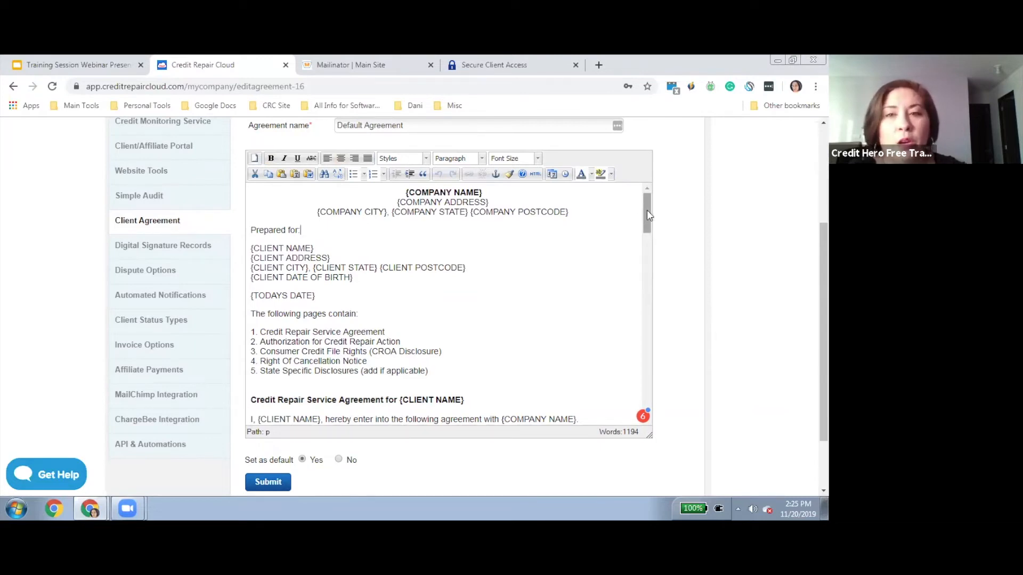
pyautogui.moveTo(647, 210); pyautogui.dragTo(651, 282)
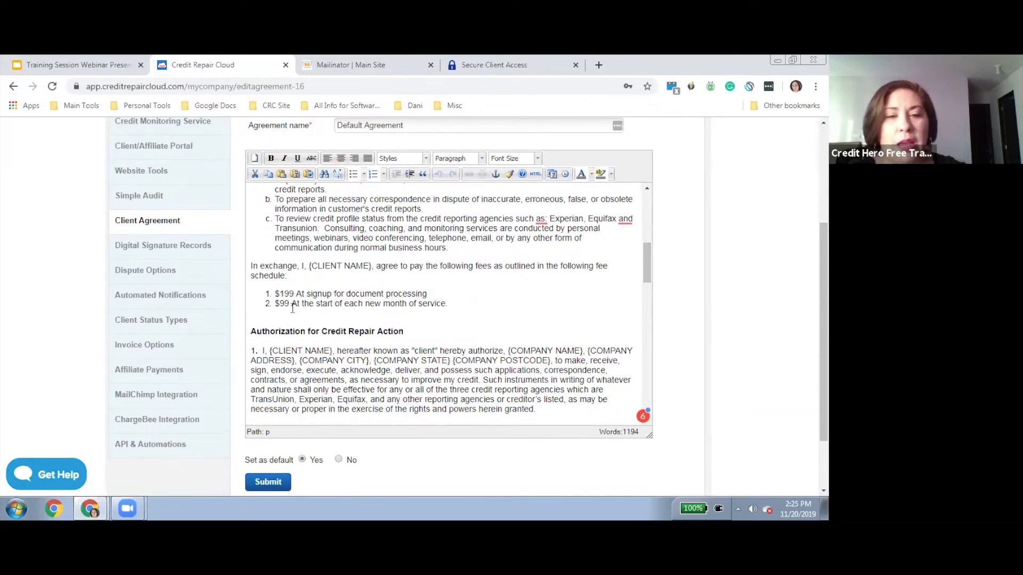
# Replace the $199 signup and $99 monthly fees with ___ blanks and submit the agreement
pyautogui.click(277, 295)
pyautogui.press('Delete')
pyautogui.press('Delete')
pyautogui.press('Delete')
pyautogui.press('BackSpace')
pyautogui.press('Delete')
pyautogui.write('___')
pyautogui.press('Down')
pyautogui.press('BackSpace')
pyautogui.press('BackSpace')
pyautogui.press('BackSpace')
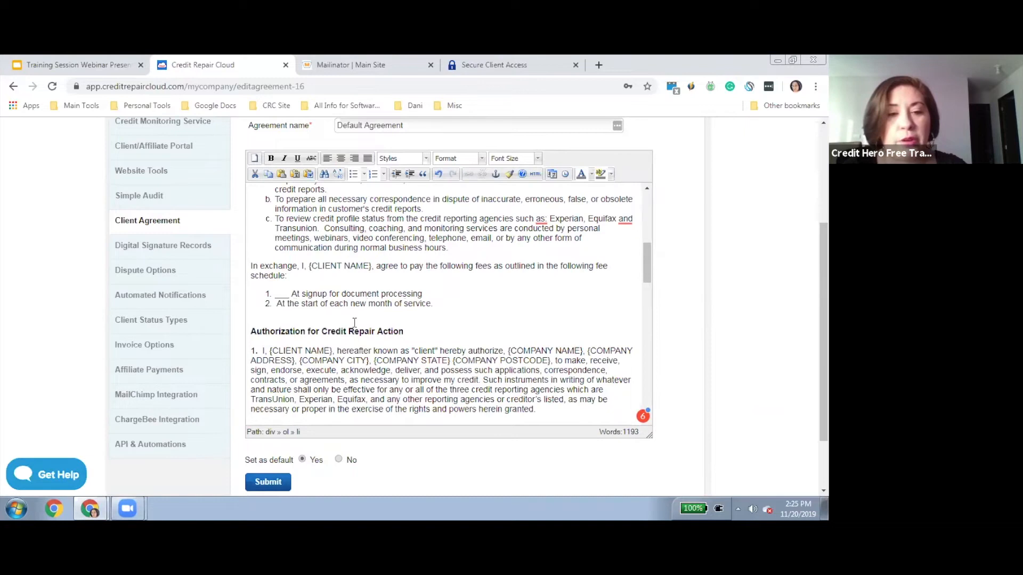
pyautogui.write('___')
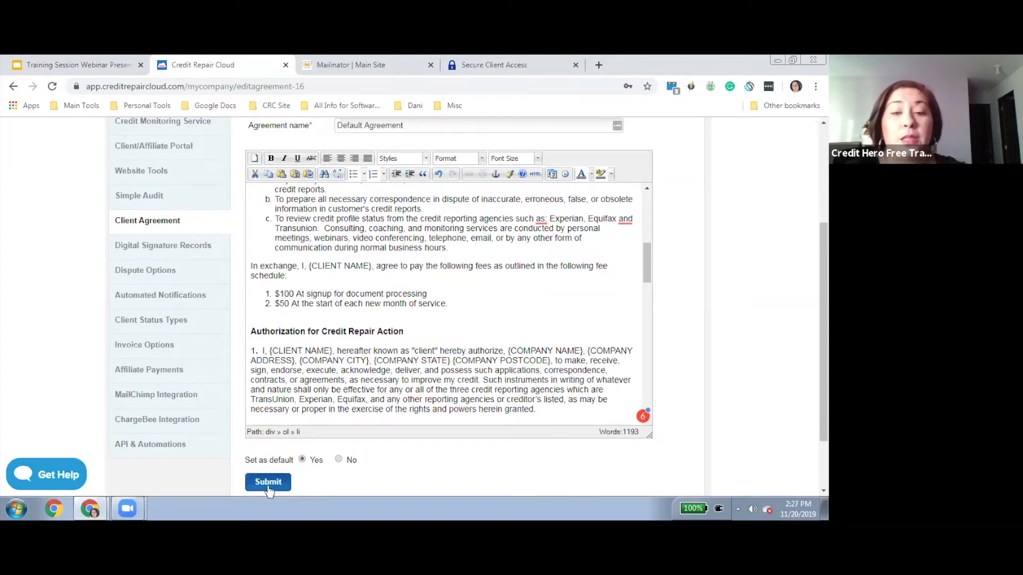
pyautogui.click(268, 486)
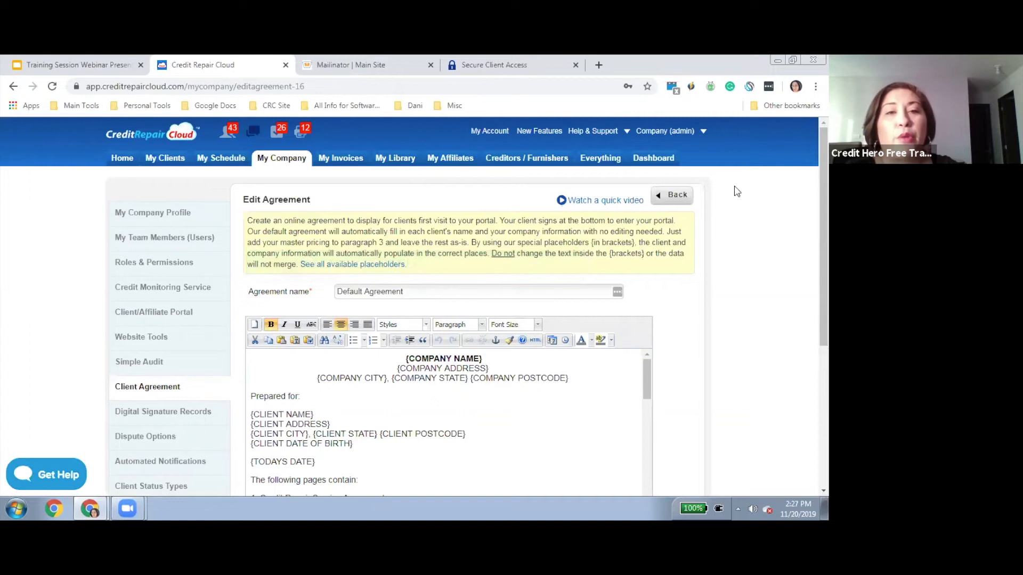
# Start a new client agreement from the agreement list and name it 'New Test Agreement 1120'
pyautogui.click(673, 196)
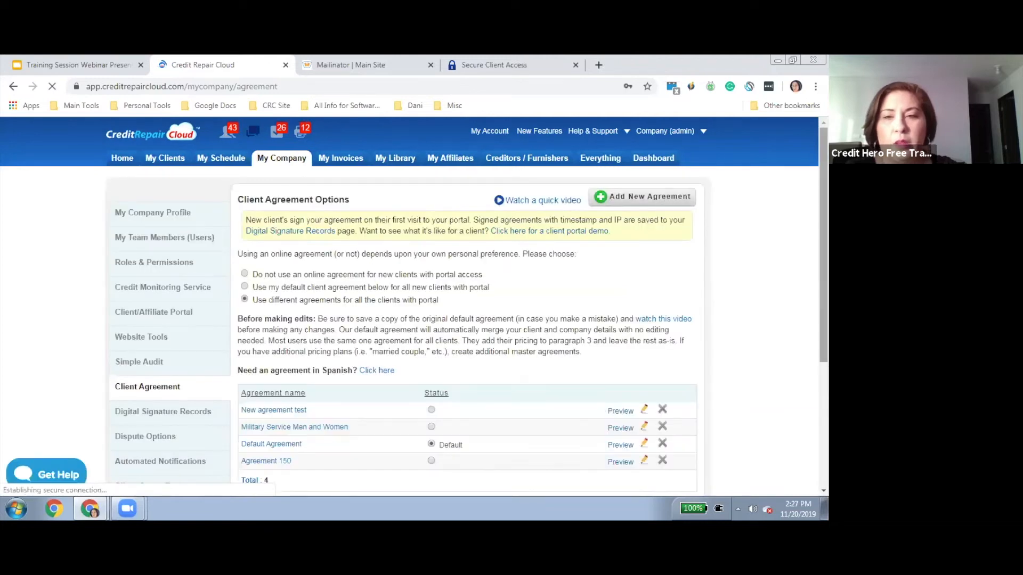
pyautogui.click(643, 204)
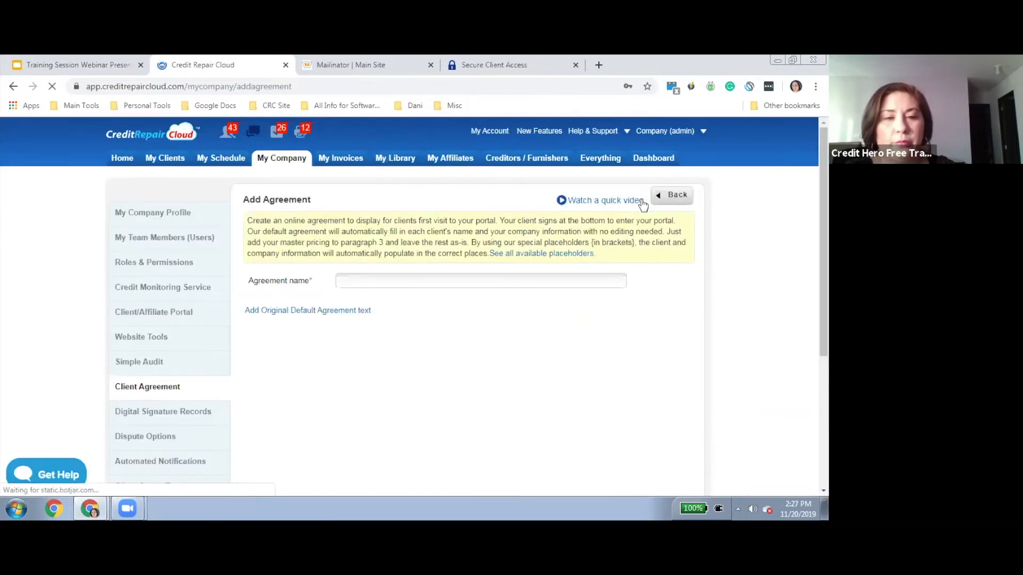
pyautogui.click(478, 281)
pyautogui.write('New ')
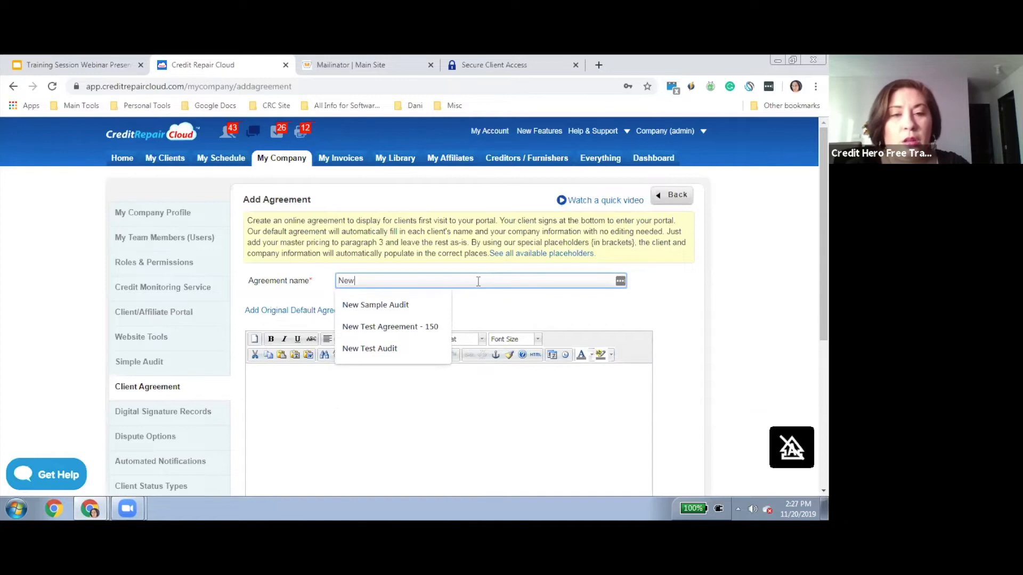
pyautogui.write('Test ')
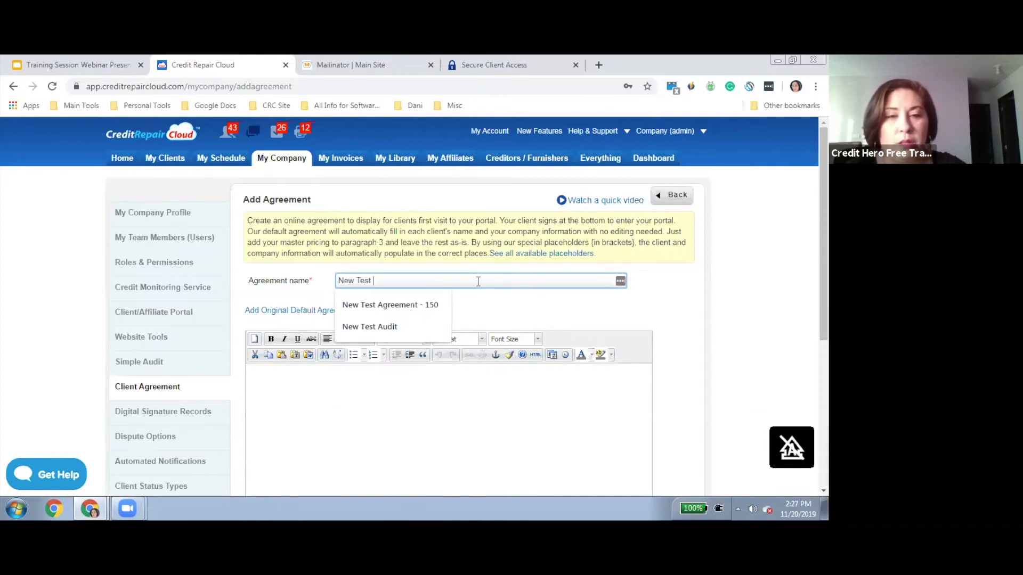
pyautogui.write('Agreemen')
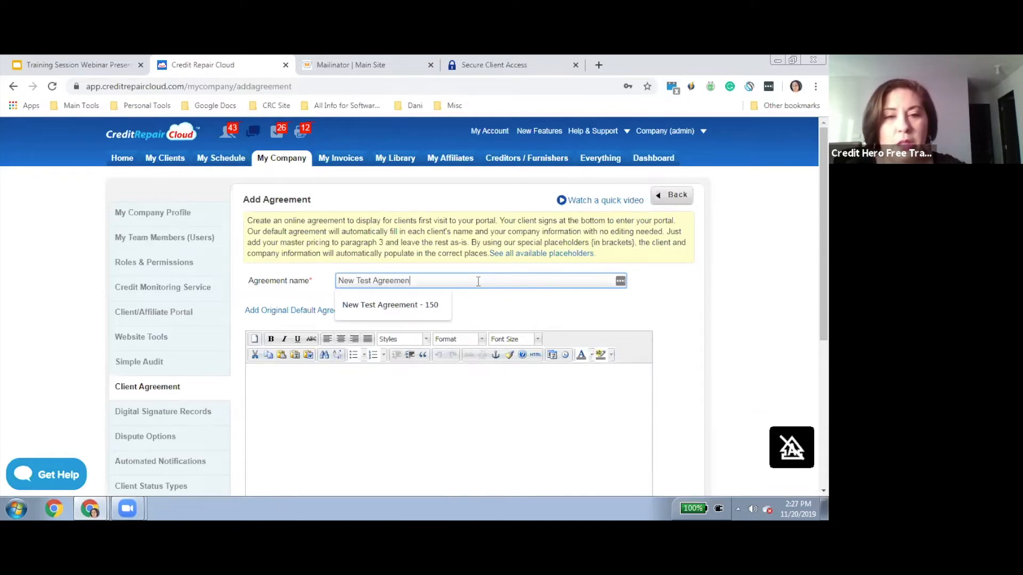
pyautogui.write('t 1120')
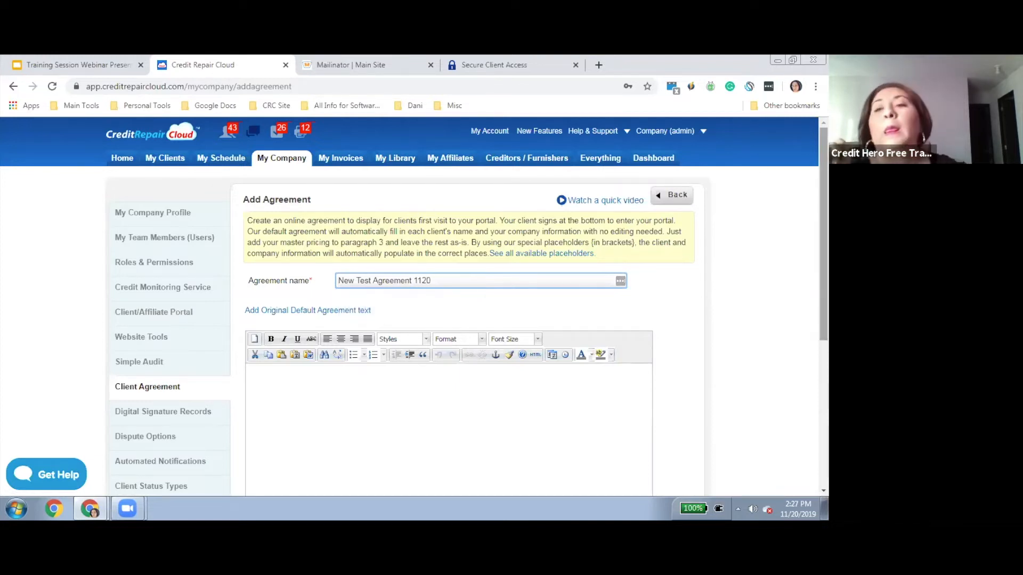
pyautogui.scroll(-2, 414, 307)
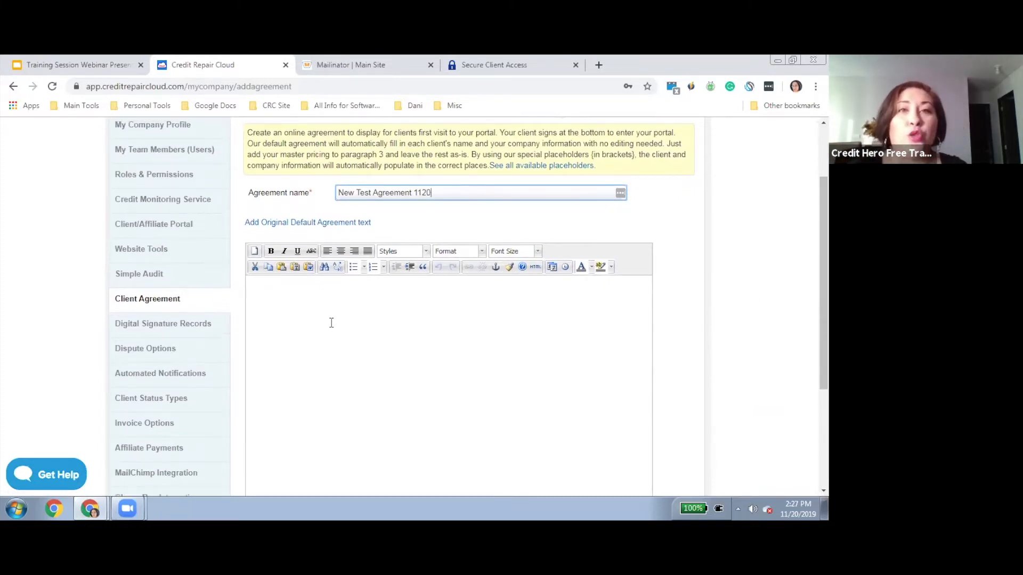
# Load the original default agreement text into the new agreement's body
pyautogui.click(281, 224)
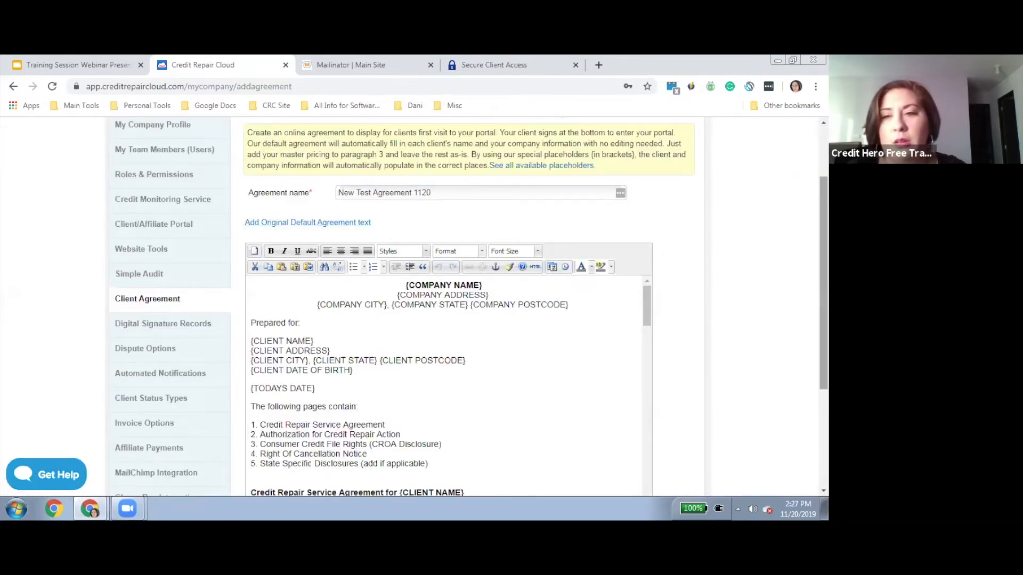
pyautogui.scroll(-2, 448, 306)
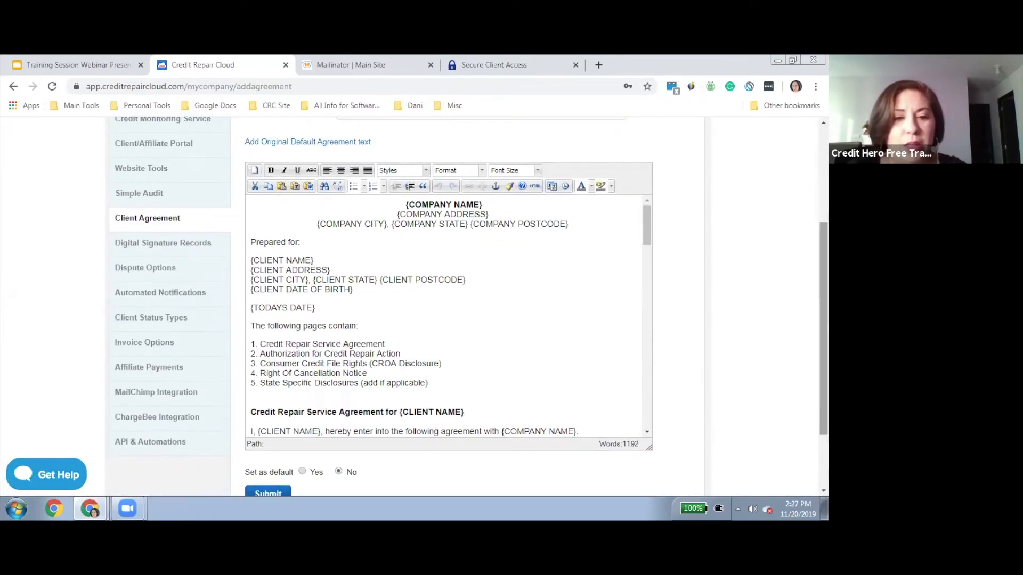
pyautogui.scroll(-4, 648, 233)
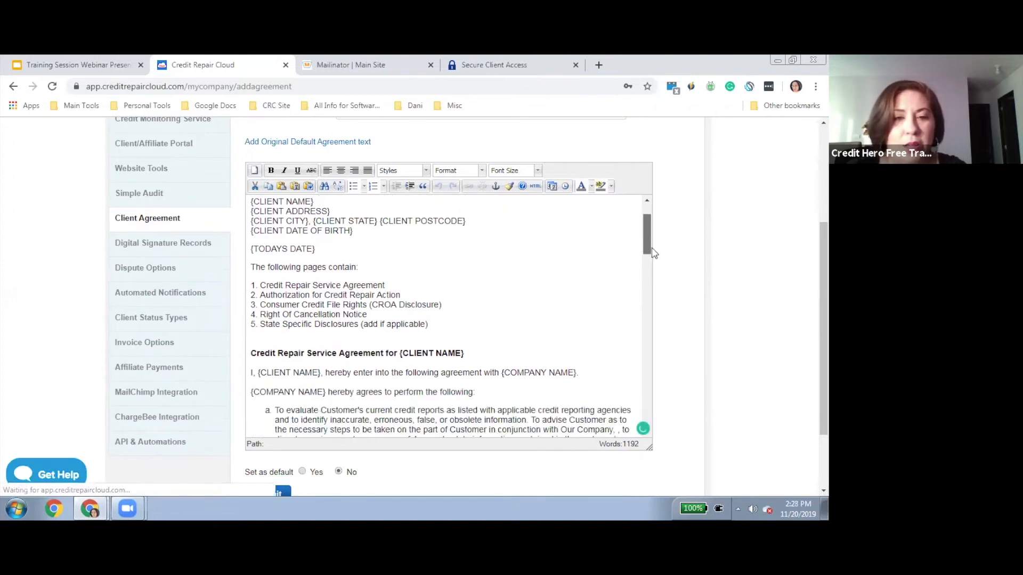
pyautogui.scroll(3, 658, 240)
# Delete the body text below {TODAYS DATE} and paste the copied agreement text back with Ctrl+V
pyautogui.click(251, 309)
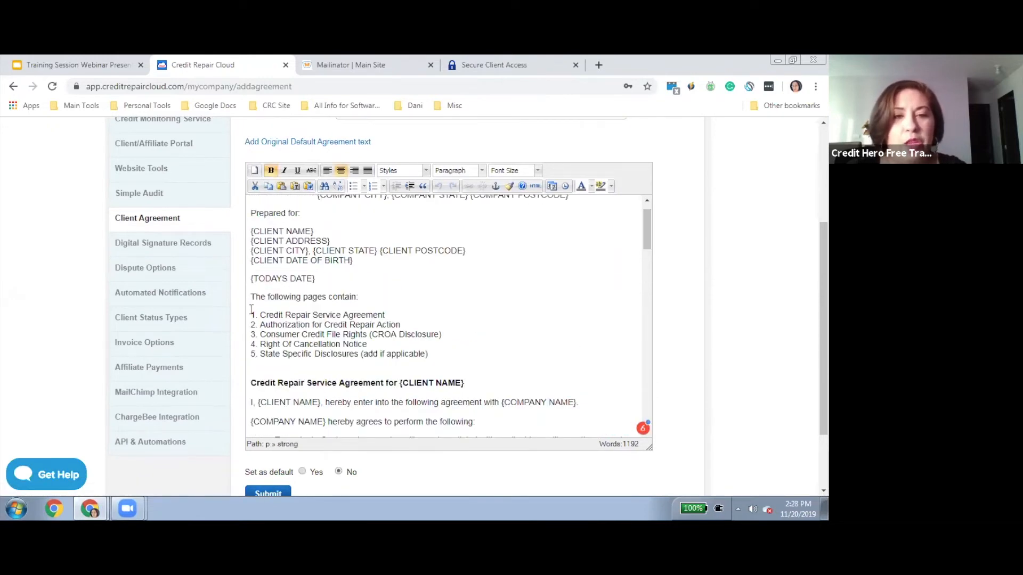
pyautogui.moveTo(251, 294); pyautogui.dragTo(468, 452)
pyautogui.hotkey('ctrl', 'c')
pyautogui.press('Delete')
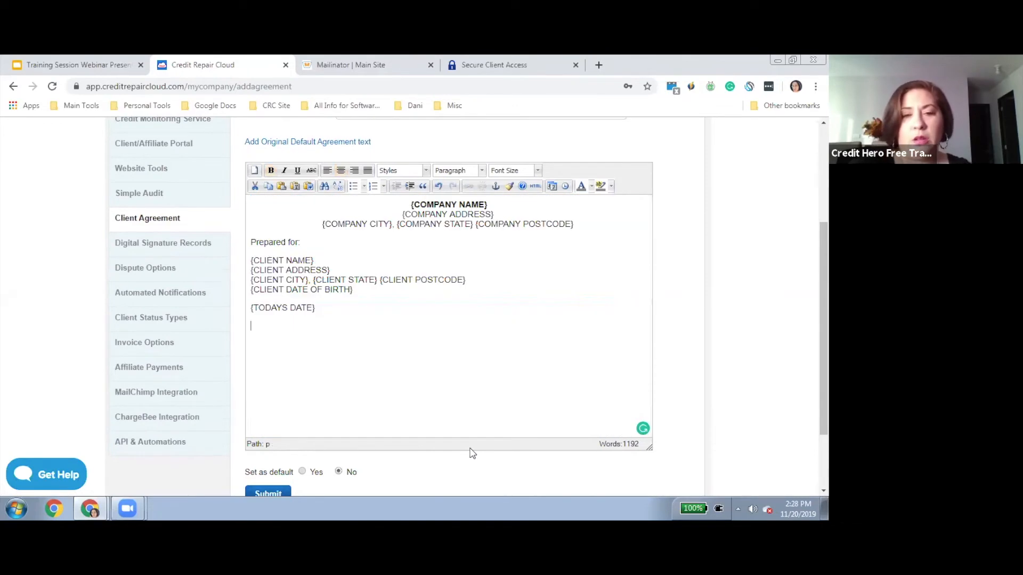
pyautogui.rightClick(370, 353)
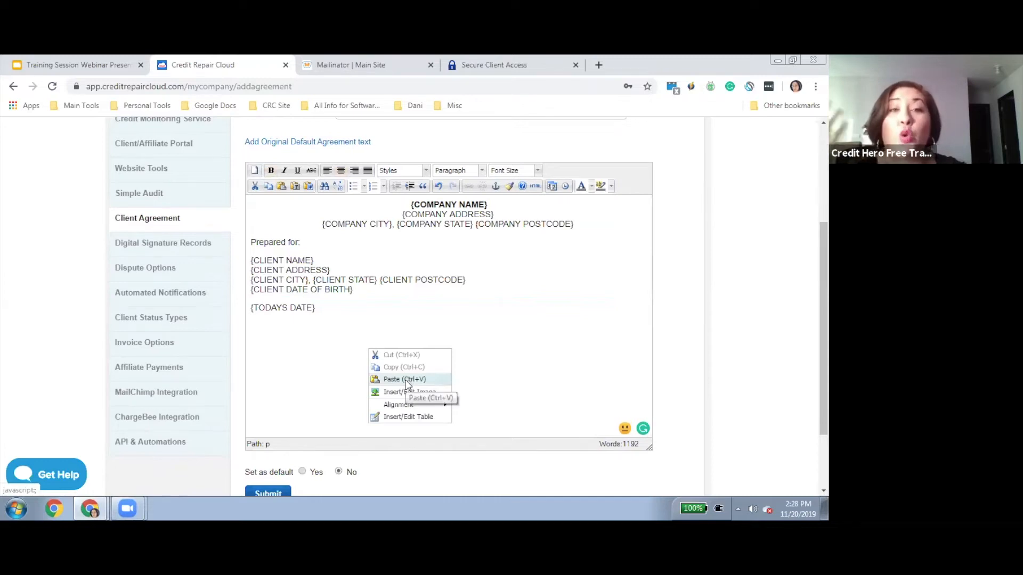
pyautogui.click(302, 355)
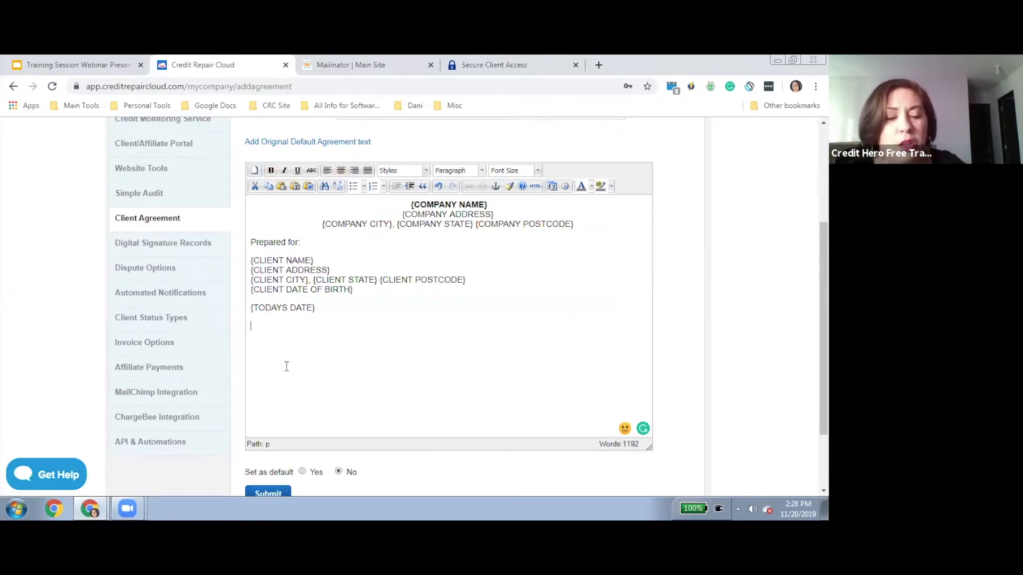
pyautogui.hotkey('ctrl', 'v')
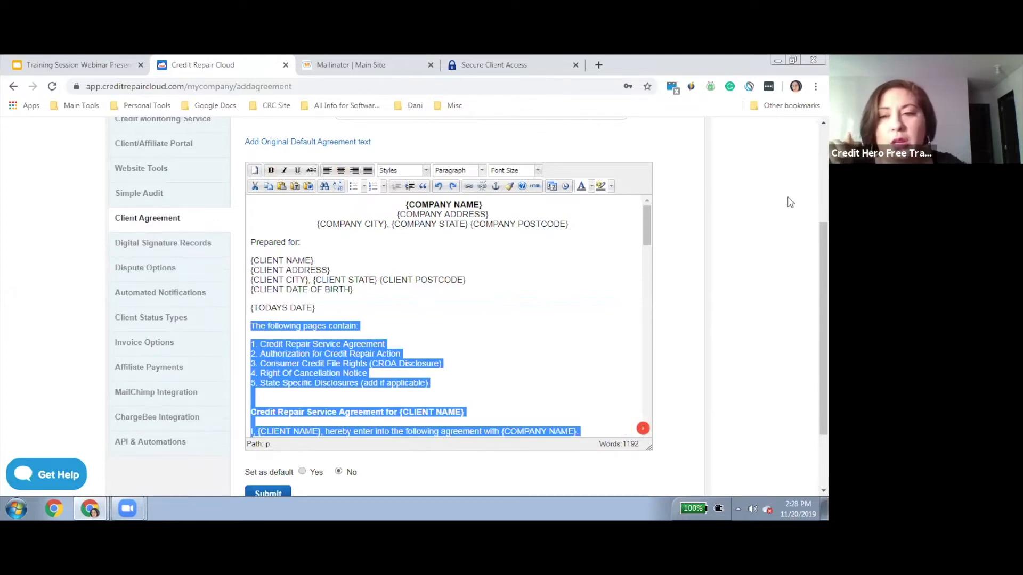
pyautogui.scroll(-1, 823, 330)
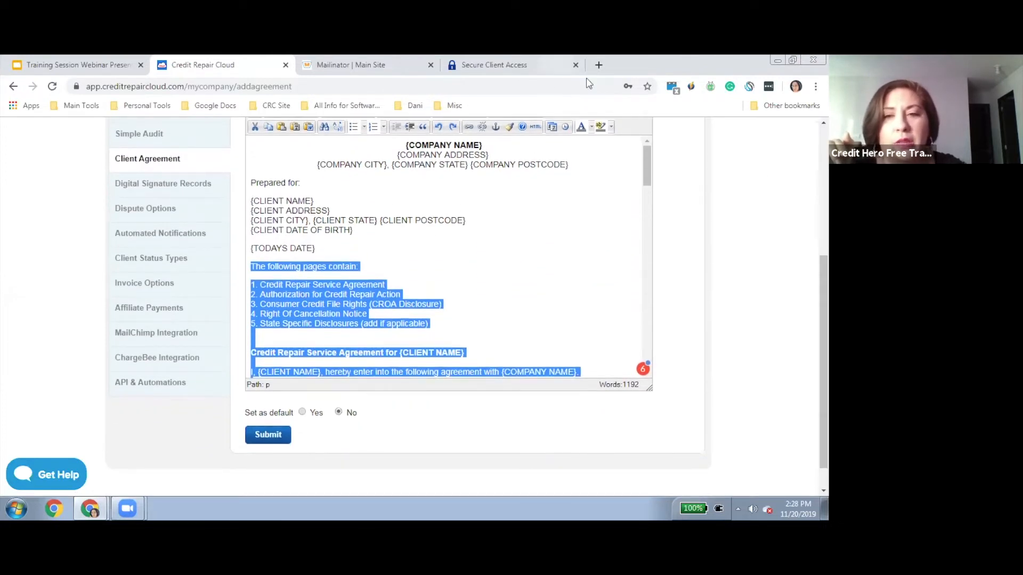
pyautogui.moveTo(647, 167); pyautogui.dragTo(647, 211)
# Fill the fee lines with $200 at signup and $100 monthly, then submit the agreement as default
pyautogui.click(332, 295)
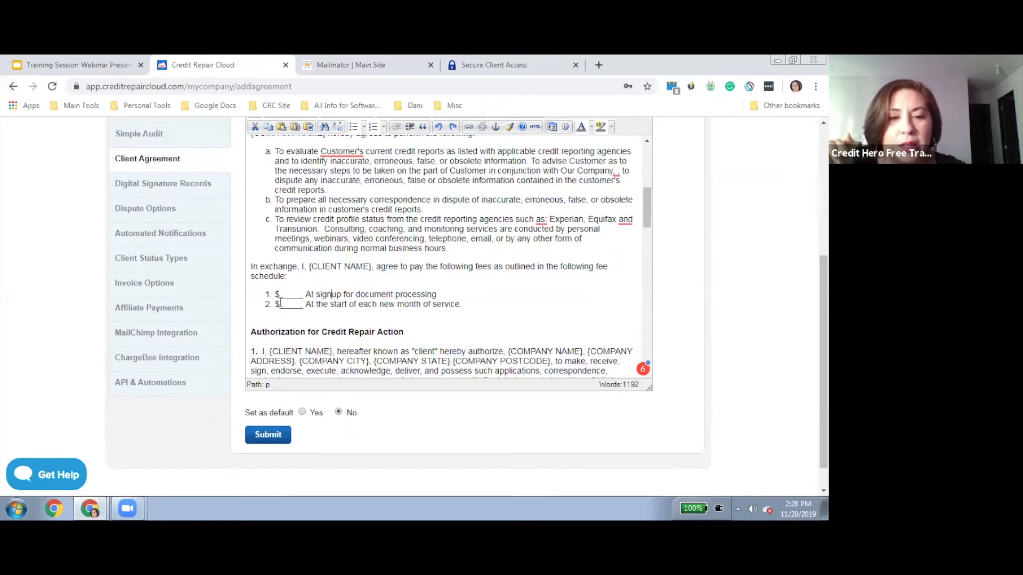
pyautogui.click(301, 295)
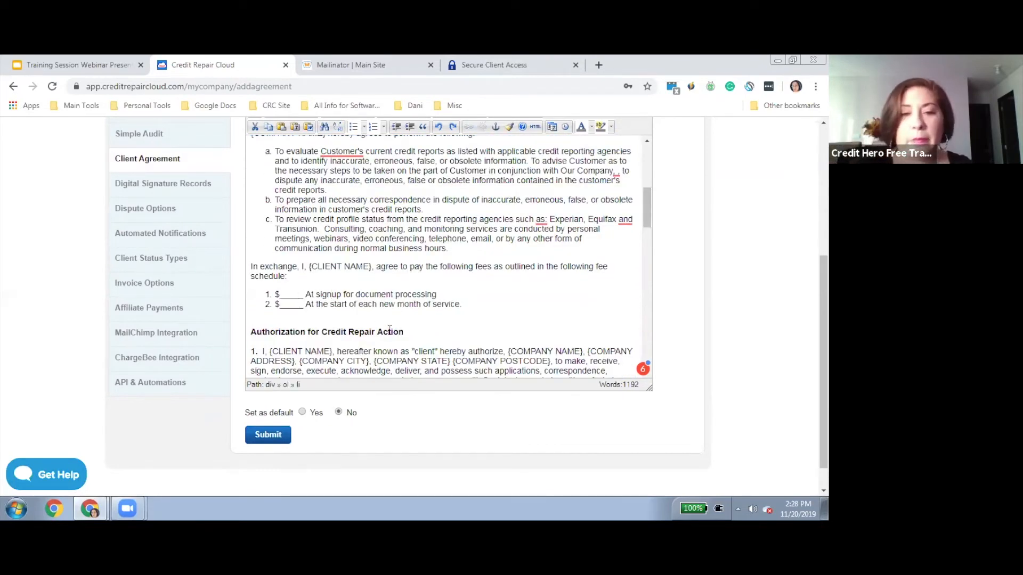
pyautogui.press('BackSpace')
pyautogui.press('BackSpace')
pyautogui.press('BackSpace')
pyautogui.press('BackSpace')
pyautogui.press('BackSpace')
pyautogui.press('BackSpace')
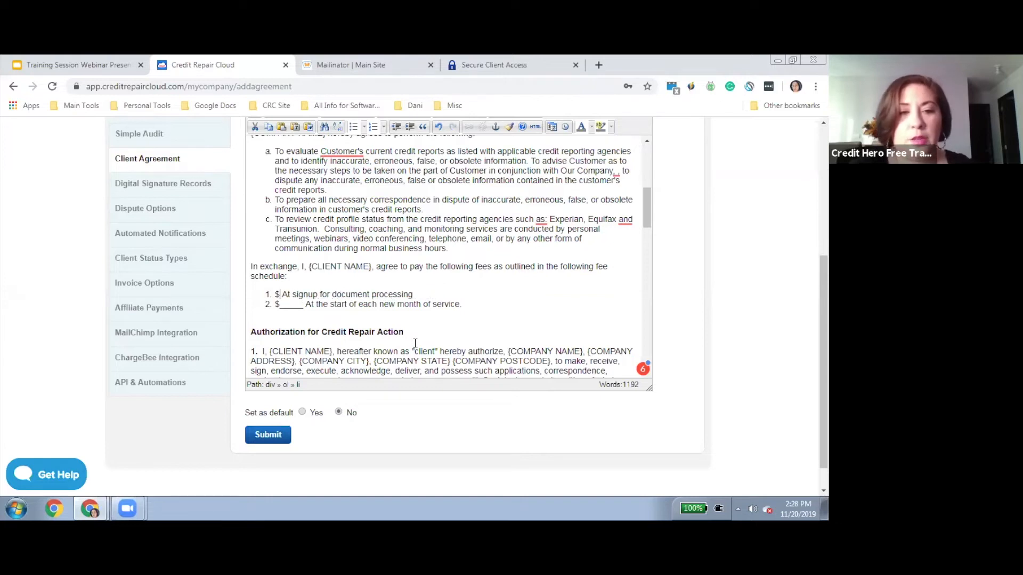
pyautogui.write('200')
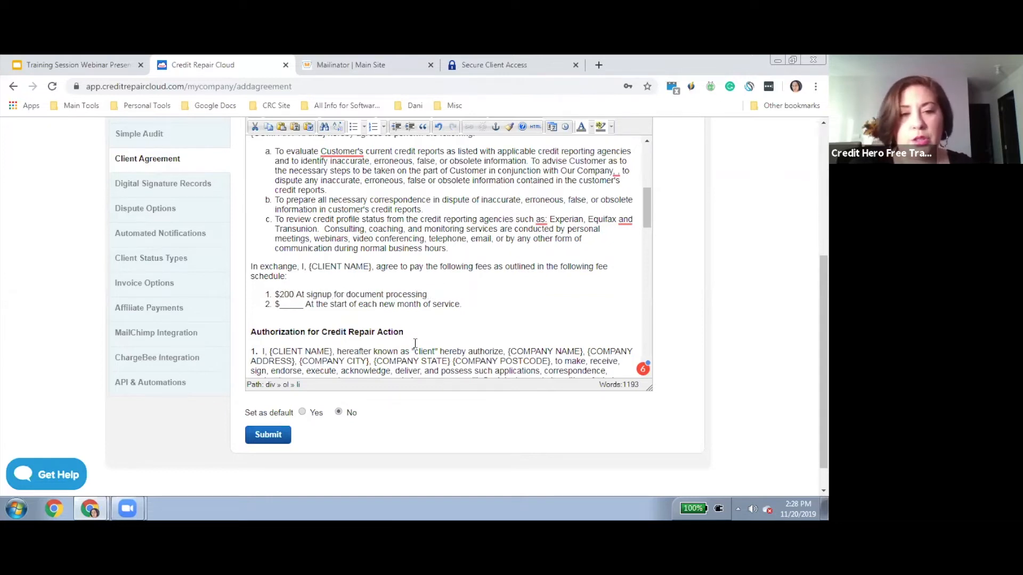
pyautogui.press('BackSpace')
pyautogui.press('BackSpace')
pyautogui.press('BackSpace')
pyautogui.press('BackSpace')
pyautogui.press('BackSpace')
pyautogui.press('BackSpace')
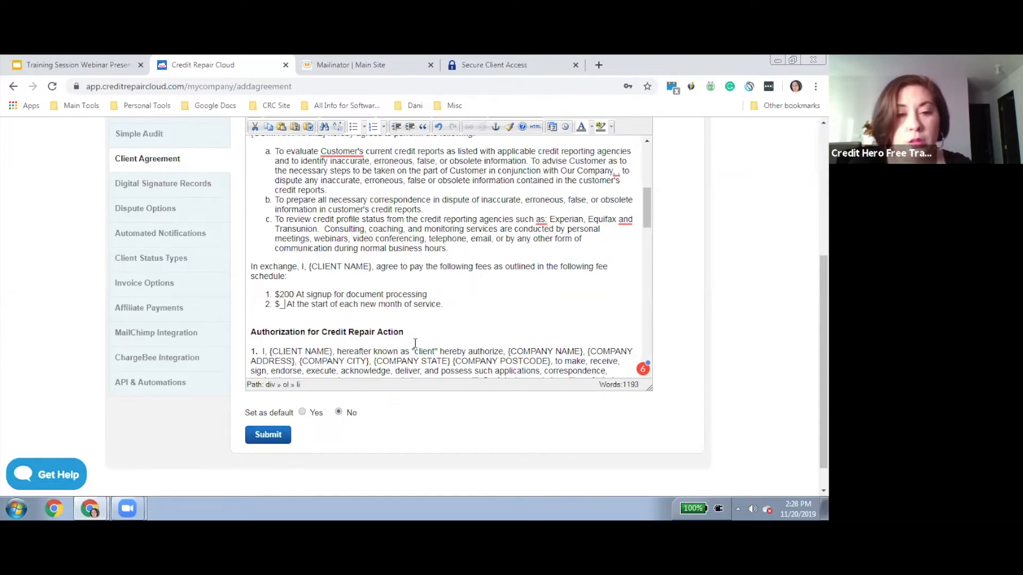
pyautogui.write('100')
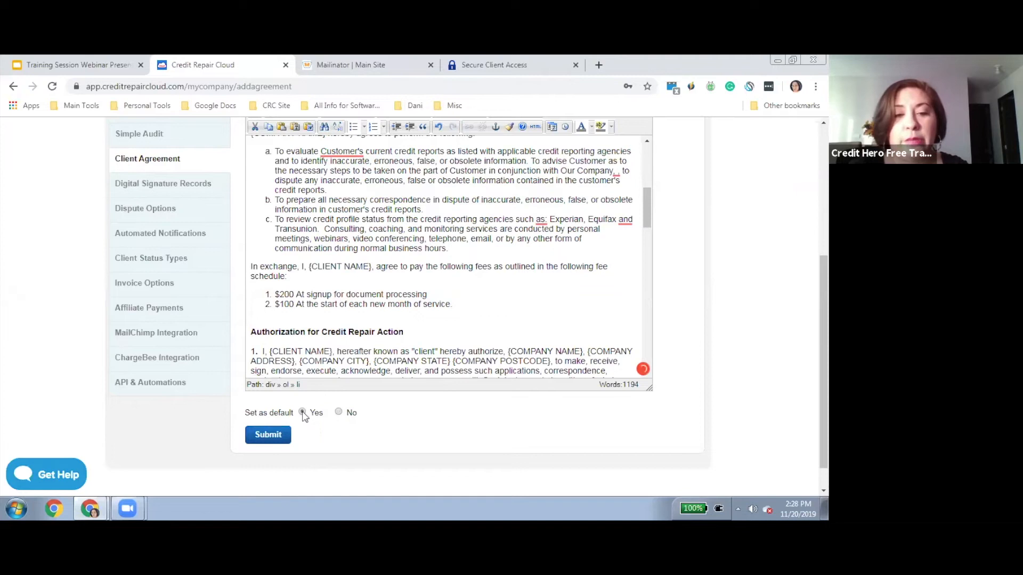
pyautogui.click(270, 436)
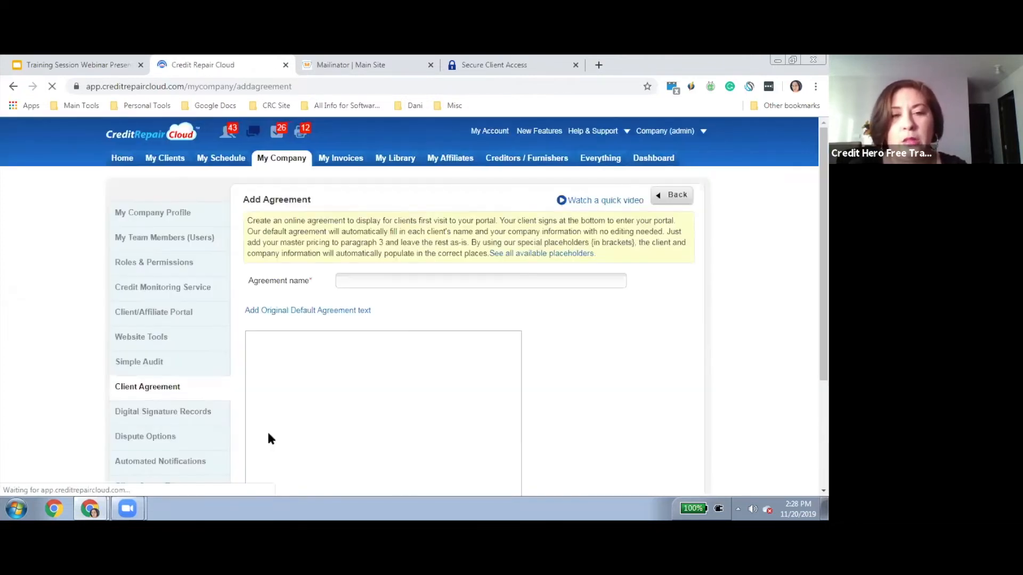
# In the five-agreement list, switch the default Status back to Default Agreement from New Test Agreement 1120
pyautogui.click(668, 198)
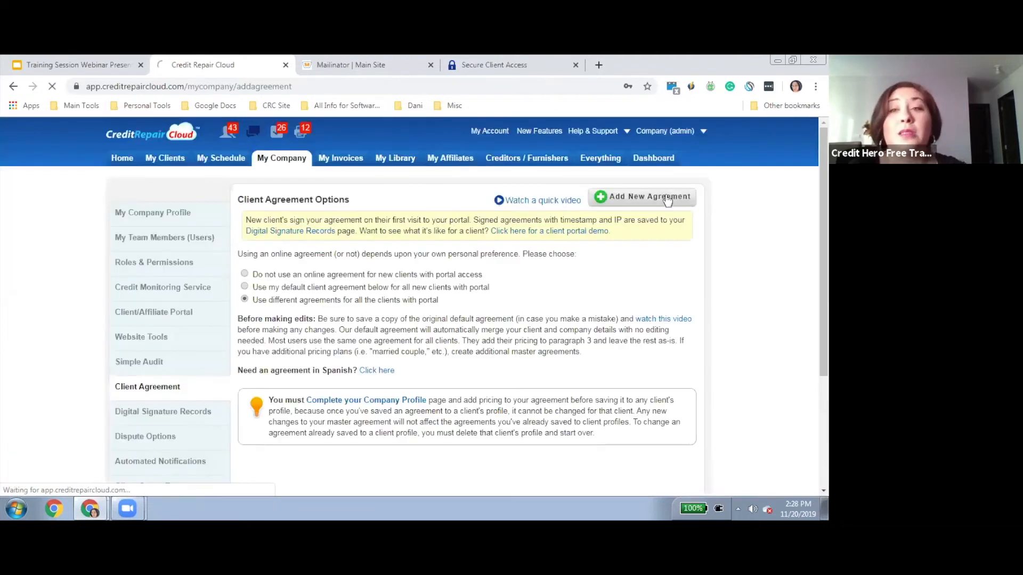
pyautogui.moveTo(824, 224); pyautogui.dragTo(824, 300)
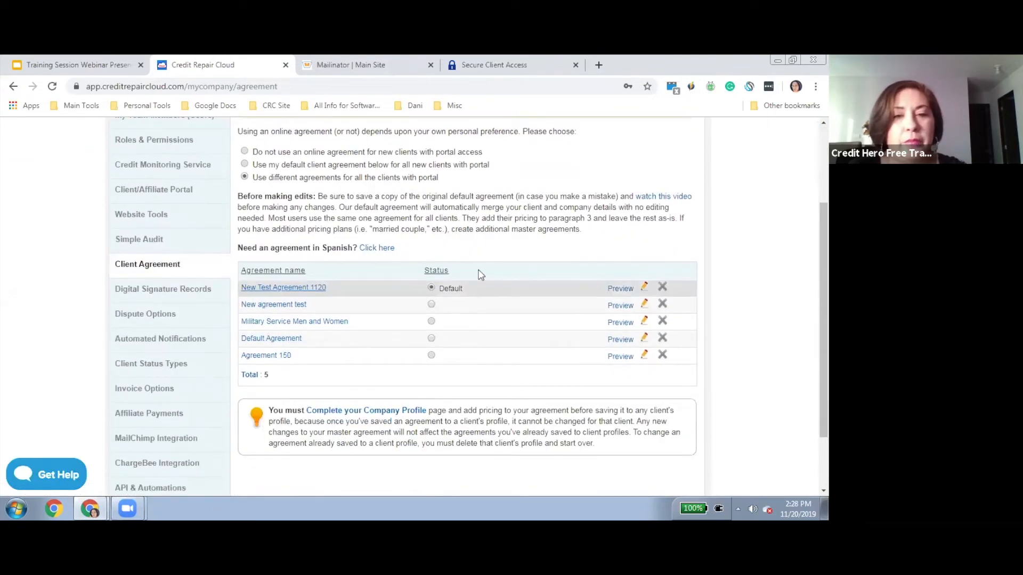
pyautogui.click(431, 340)
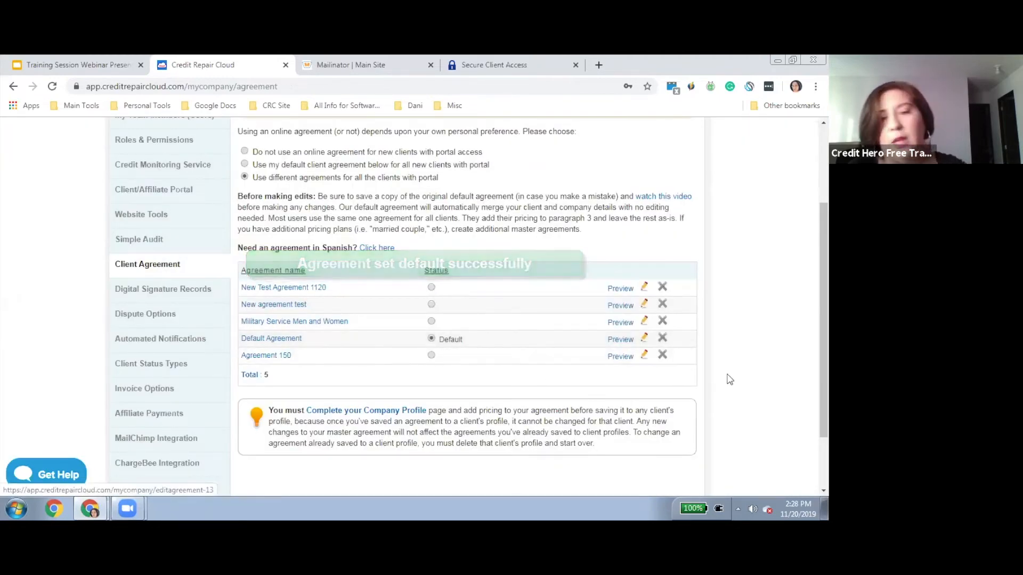
pyautogui.scroll(3, 730, 379)
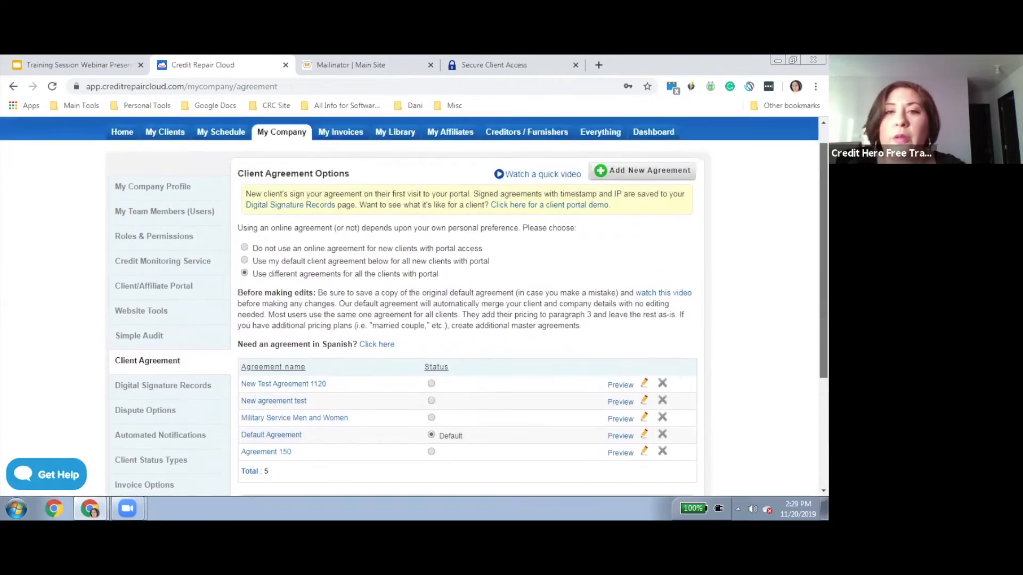
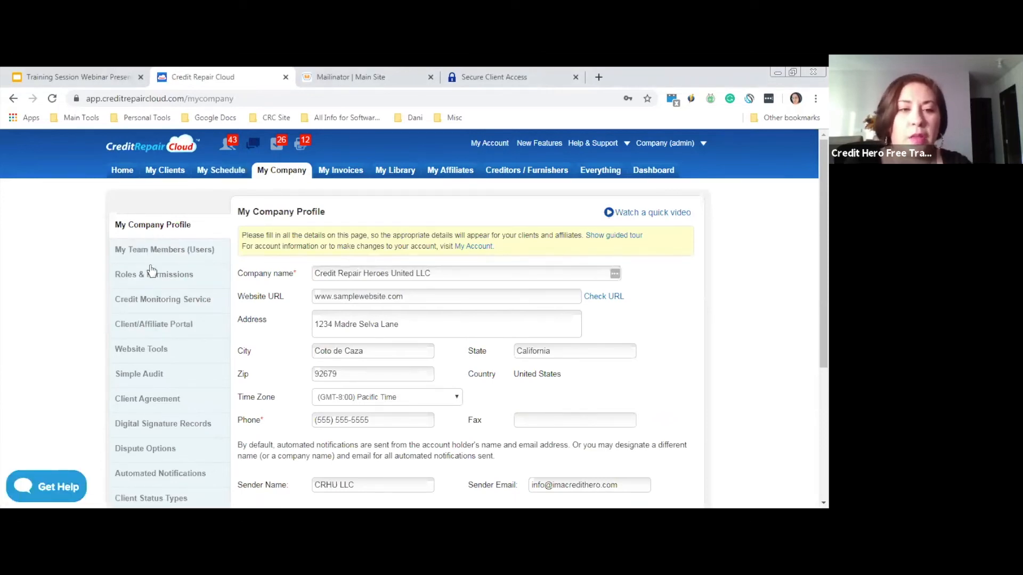
# Open the Client/Affiliate Portal settings and review the logo limits: under 300px by 50px, 2 MB
pyautogui.click(159, 331)
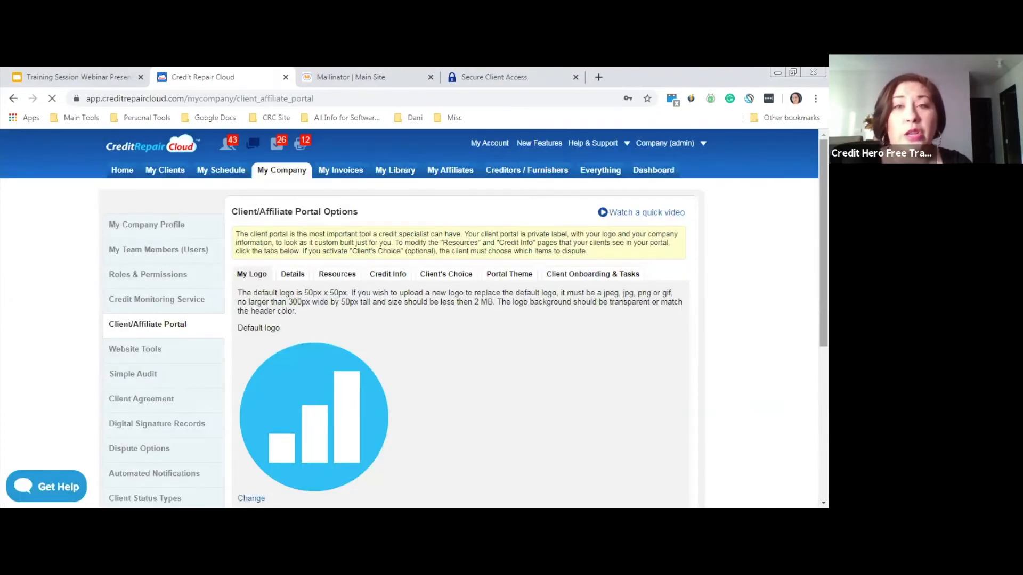
pyautogui.scroll(-2, 234, 180)
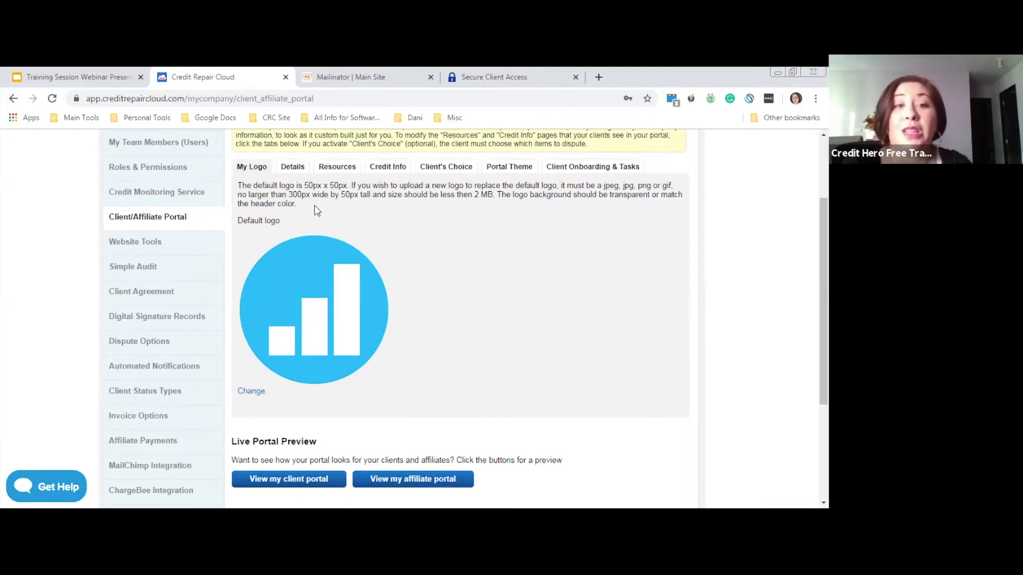
pyautogui.moveTo(304, 204); pyautogui.dragTo(240, 187)
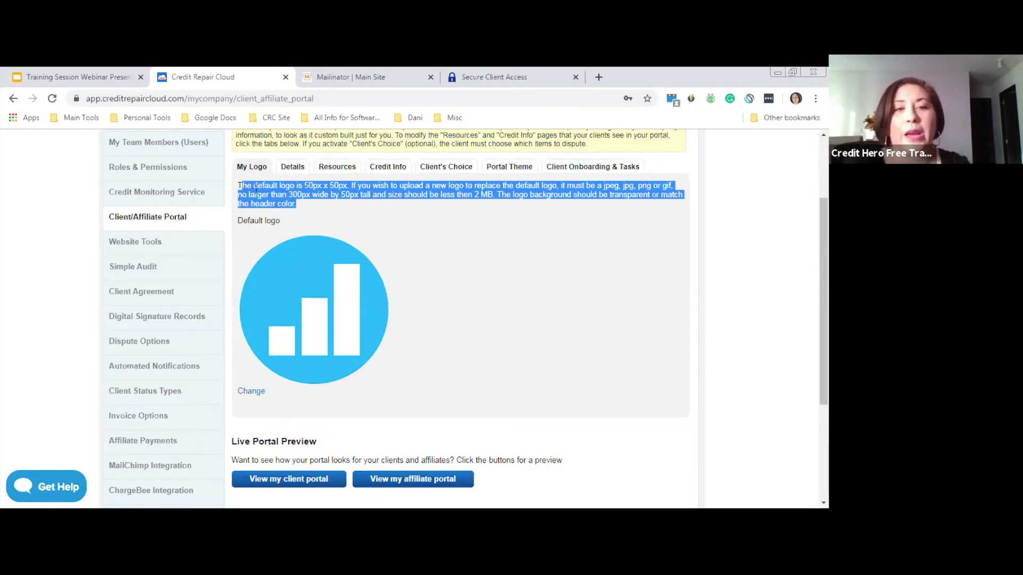
pyautogui.click(256, 189)
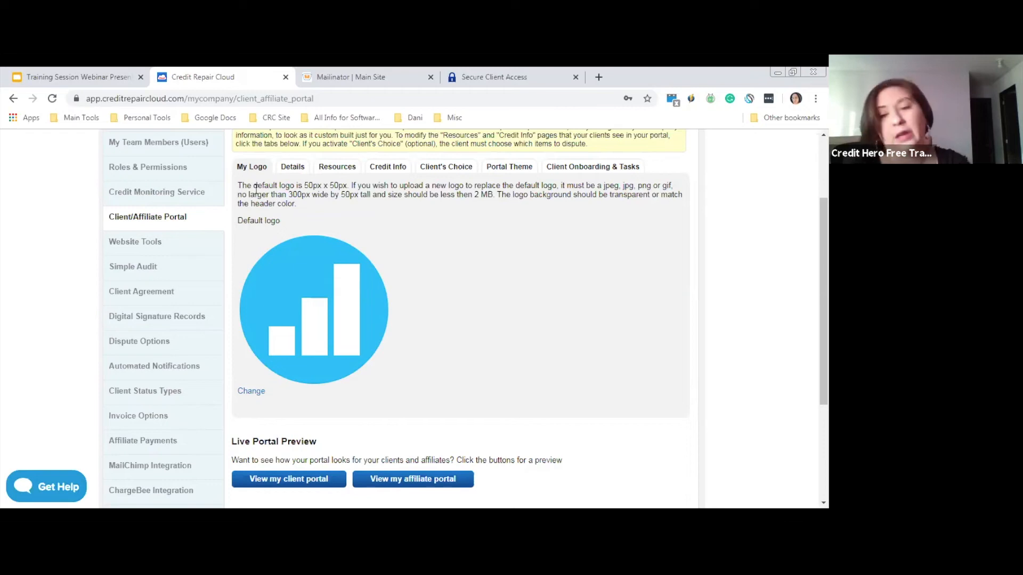
# On the Details tab, keep saved letters visible and turn off dispute details in the client portal
pyautogui.click(293, 169)
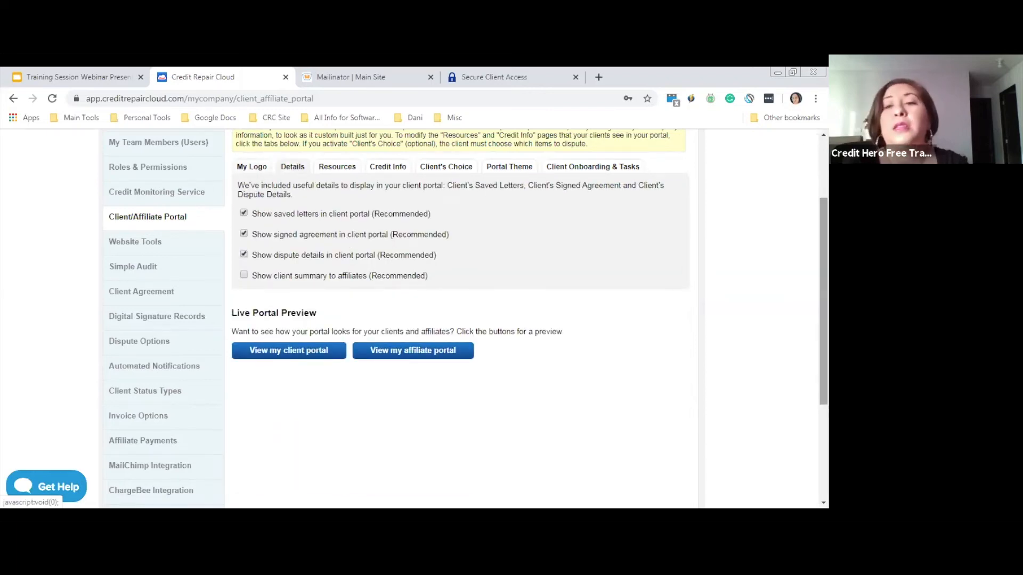
pyautogui.scroll(1, 463, 319)
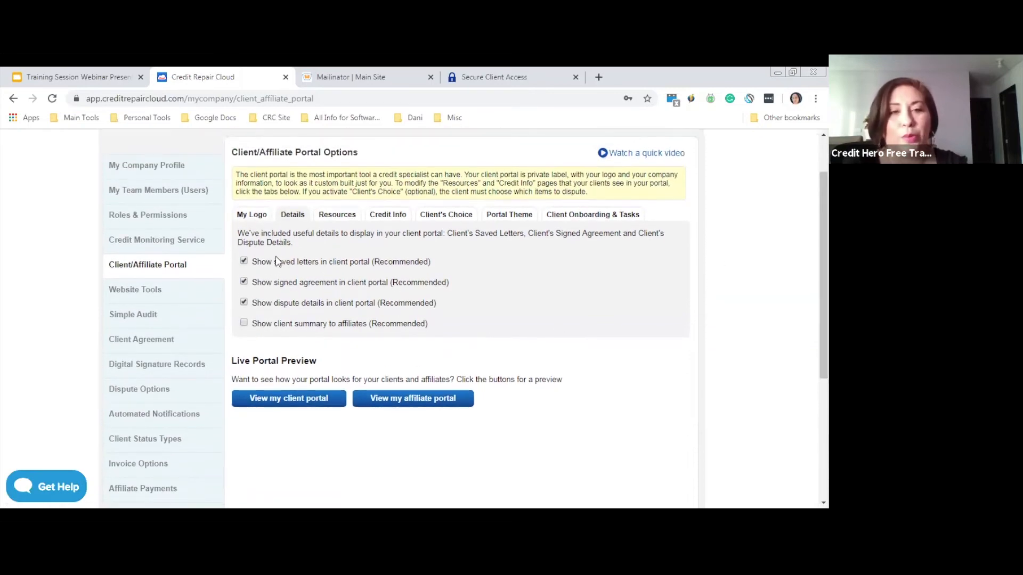
pyautogui.moveTo(273, 261); pyautogui.dragTo(371, 266)
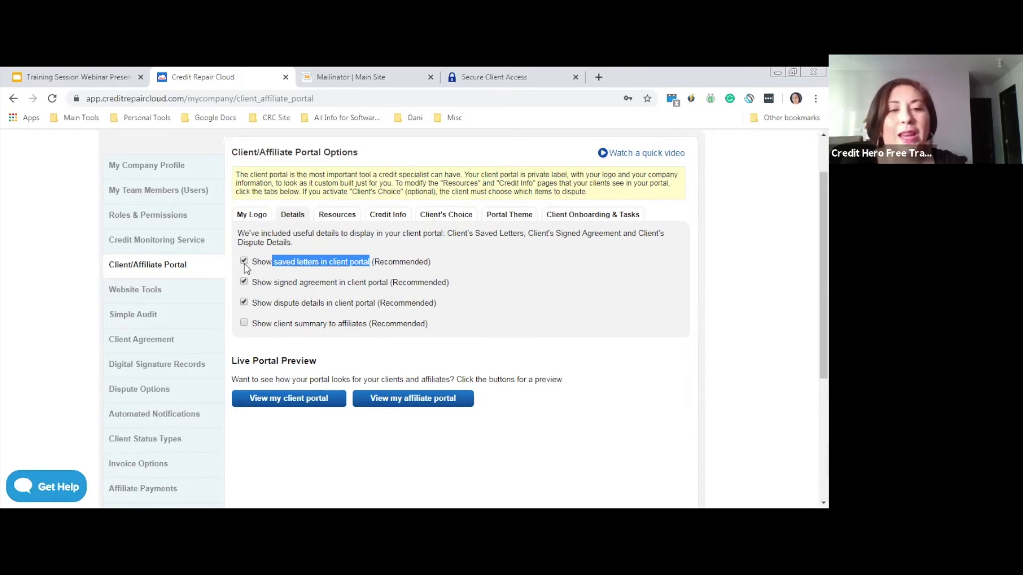
pyautogui.click(258, 261)
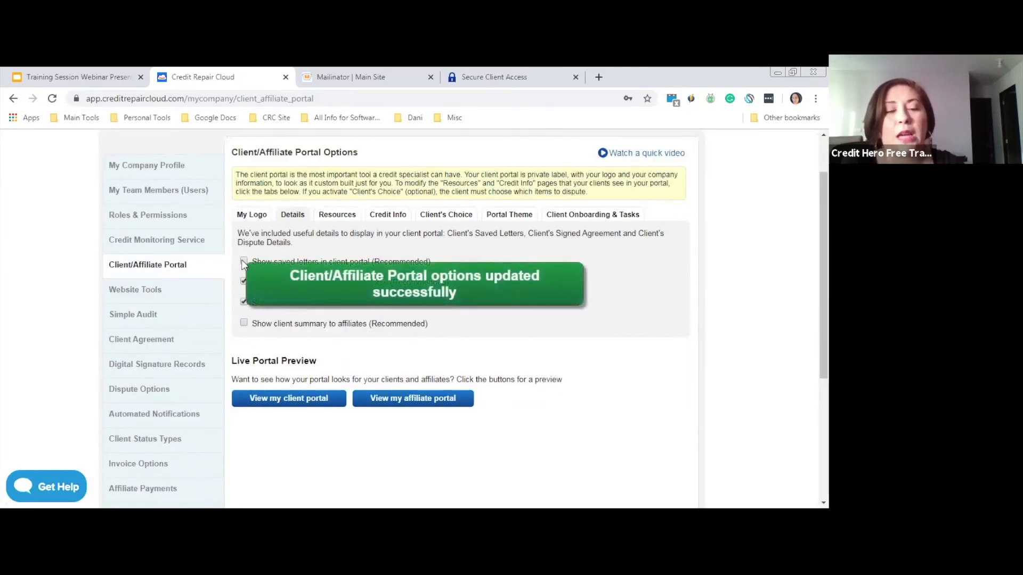
pyautogui.click(244, 261)
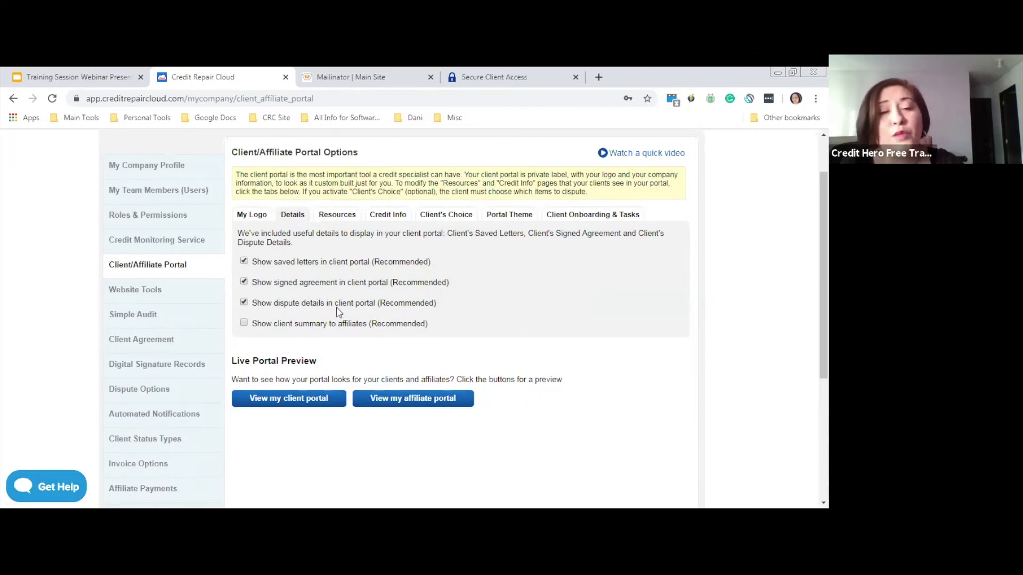
pyautogui.click(244, 303)
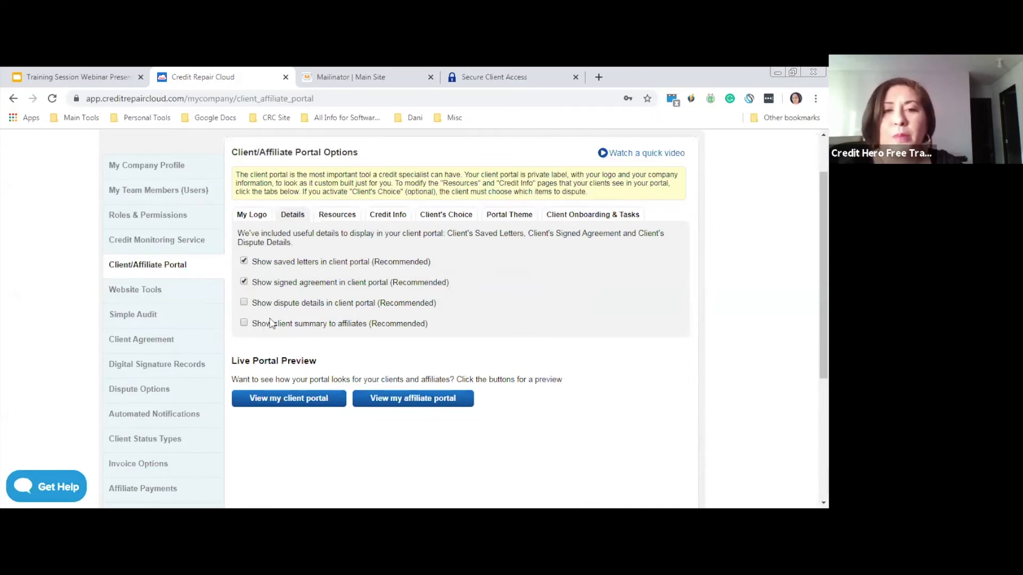
# From the Resources options, launch the live client portal preview in a new tab
pyautogui.click(340, 216)
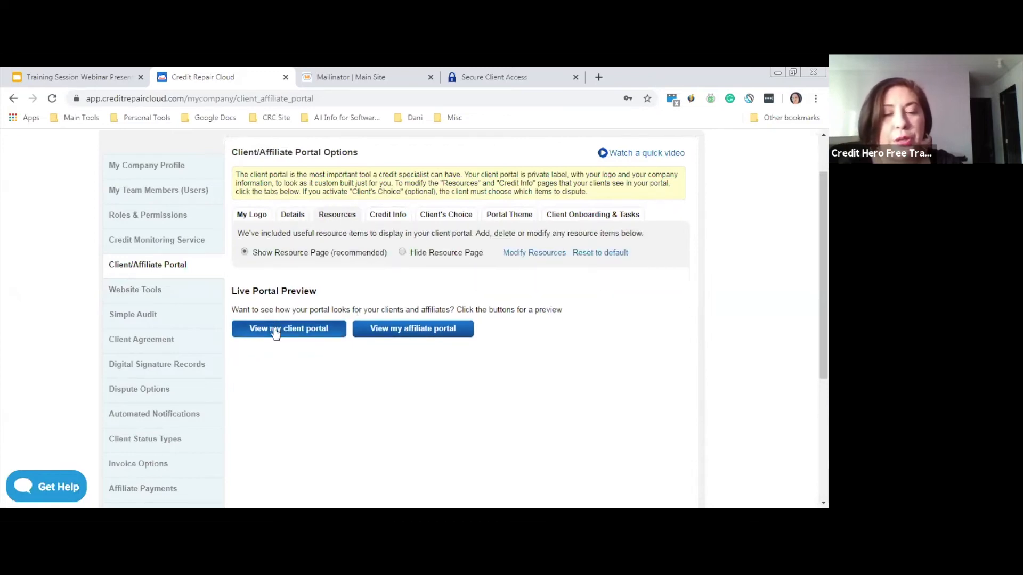
pyautogui.click(275, 330)
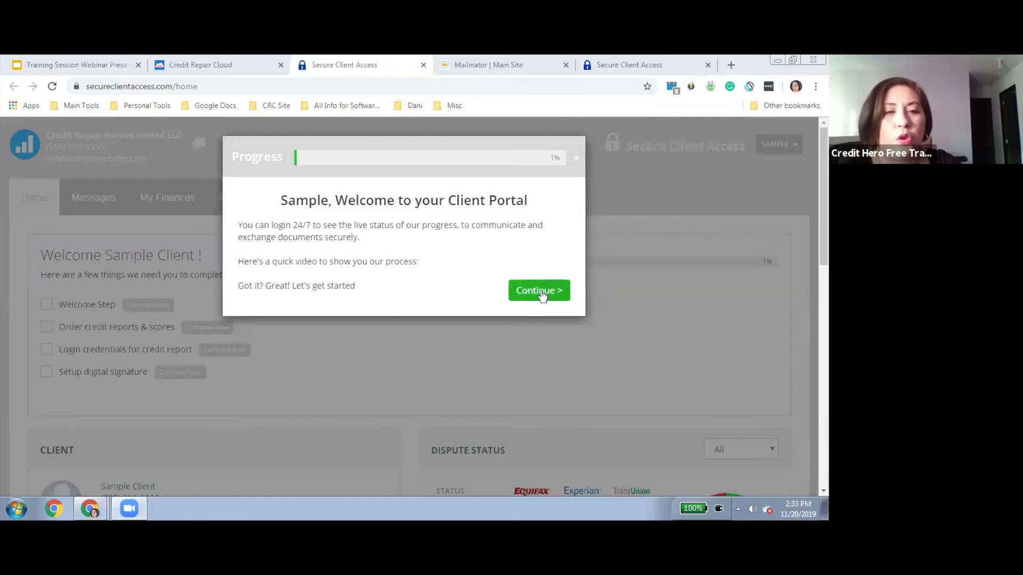
# Close the welcome message and browse the portal's Resources page of FTC Facts for Consumers articles
pyautogui.click(575, 161)
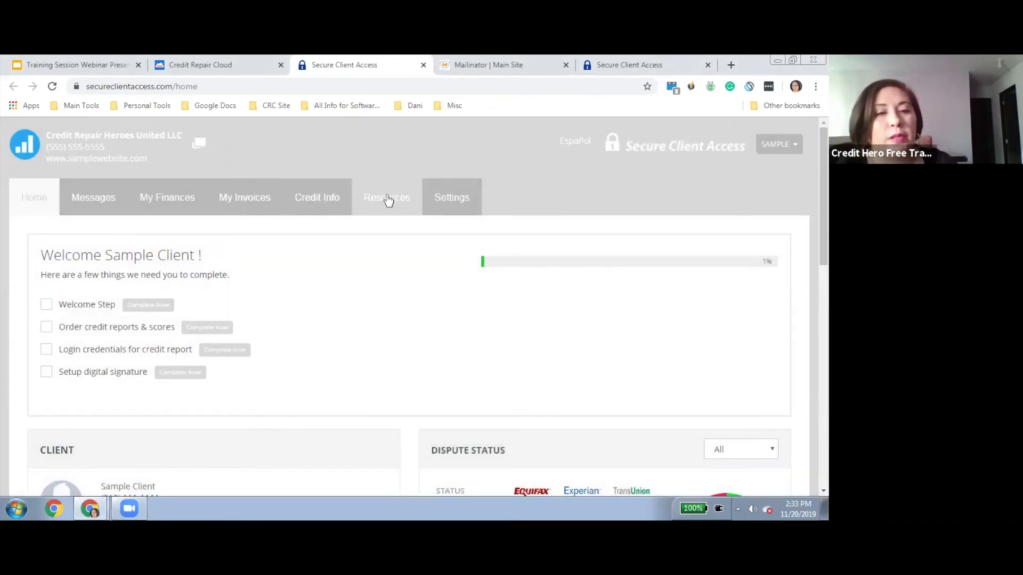
pyautogui.click(387, 198)
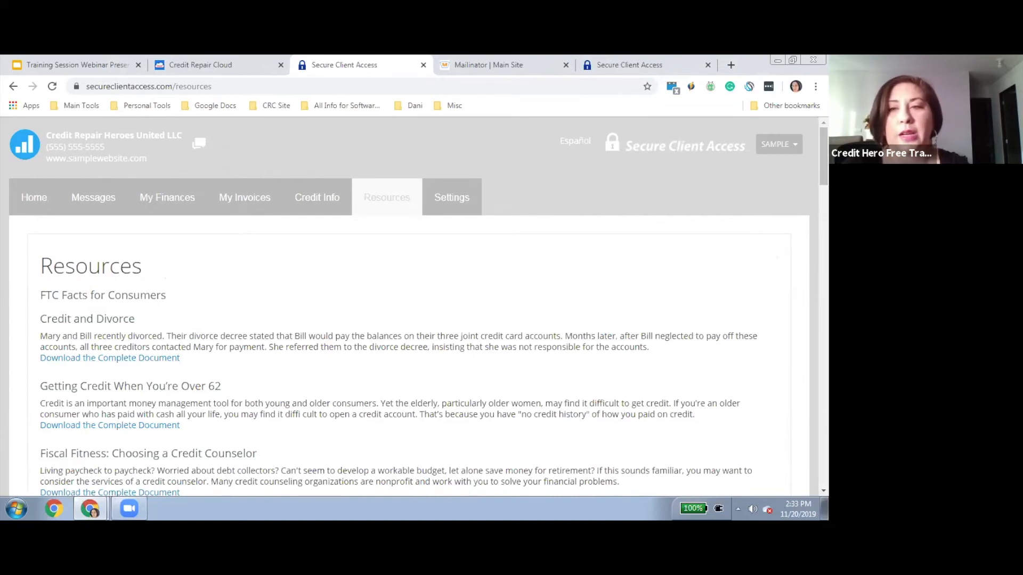
pyautogui.scroll(-4, 405, 320)
pyautogui.scroll(-4, 405, 320)
pyautogui.scroll(-2, 405, 319)
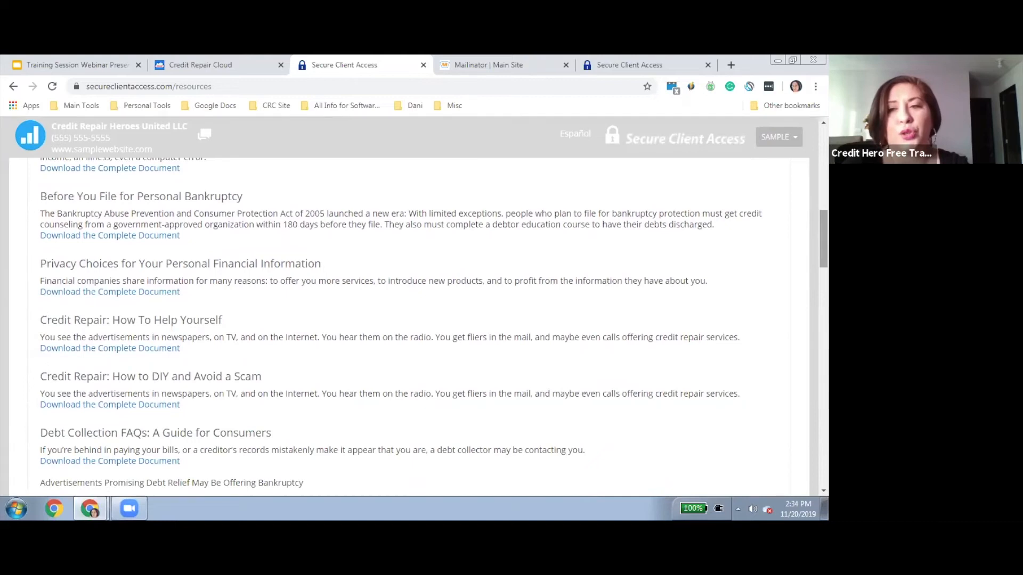
pyautogui.scroll(-2, 405, 320)
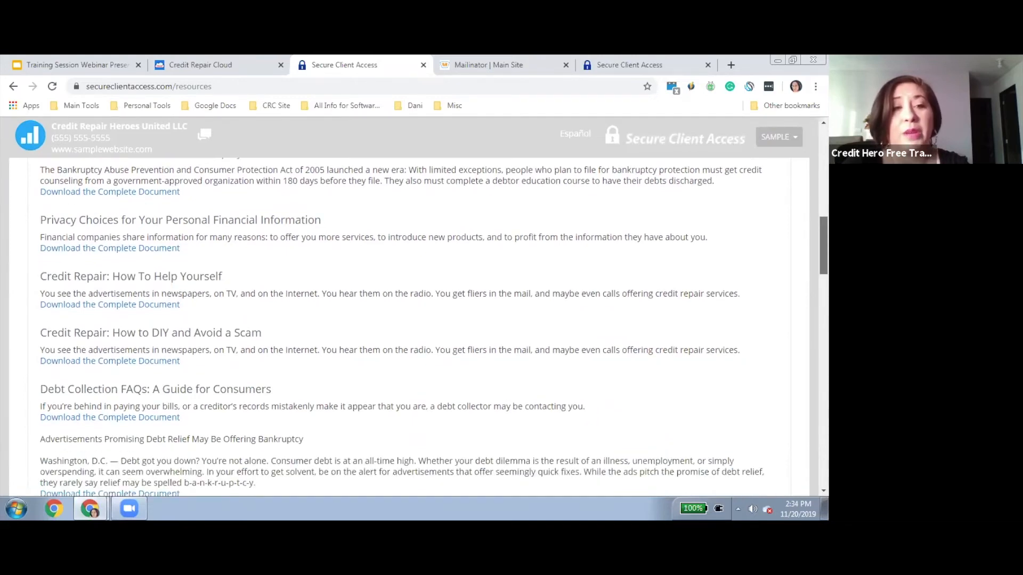
pyautogui.scroll(-4, 405, 320)
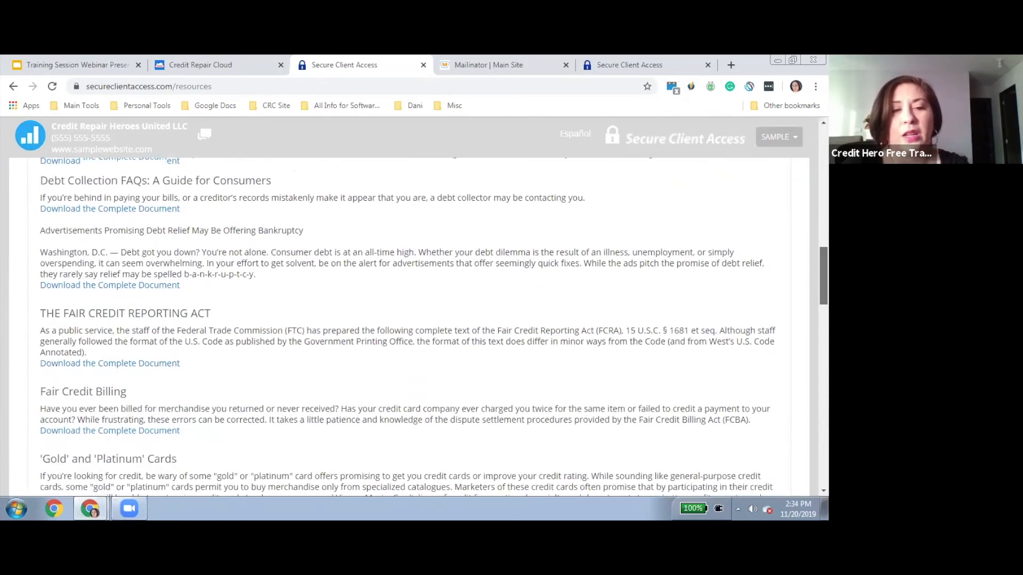
pyautogui.scroll(-10, 405, 320)
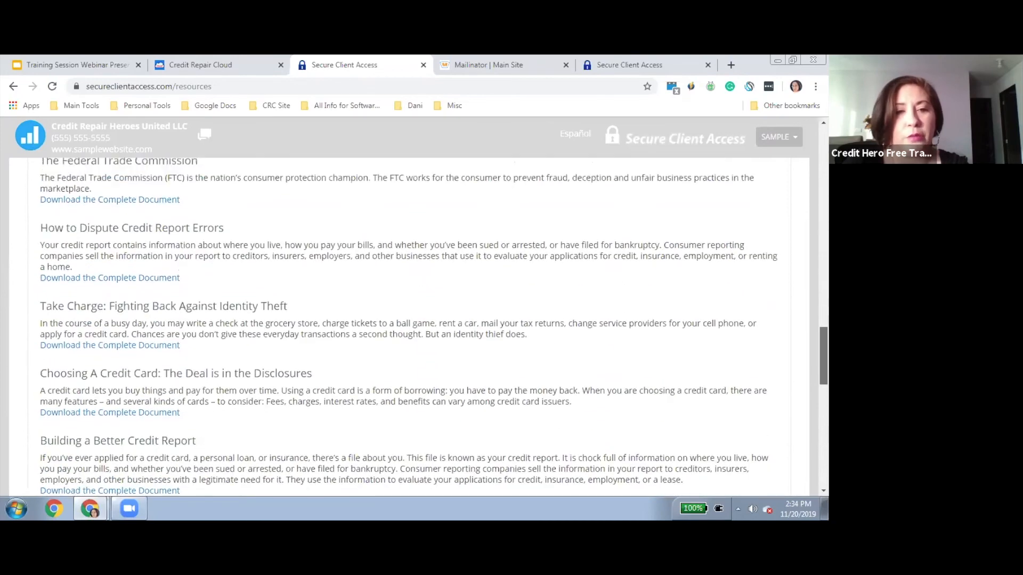
pyautogui.scroll(4, 405, 320)
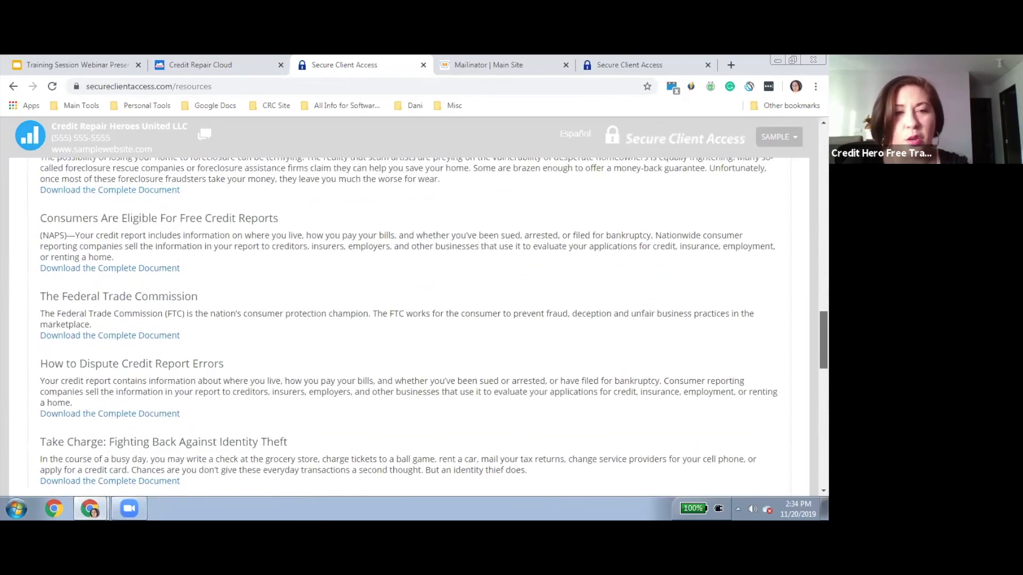
pyautogui.scroll(-5, 405, 319)
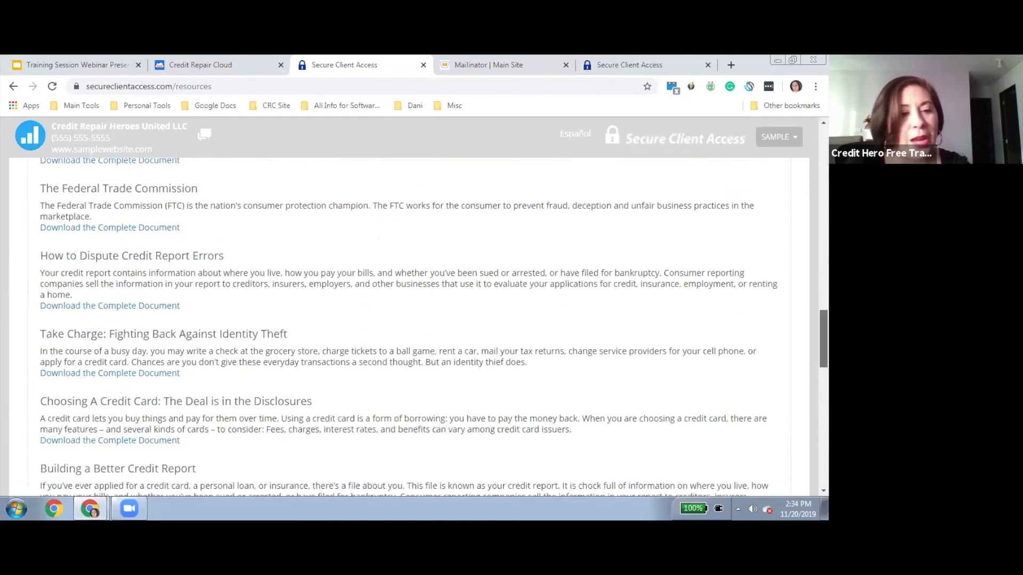
pyautogui.scroll(18, 405, 320)
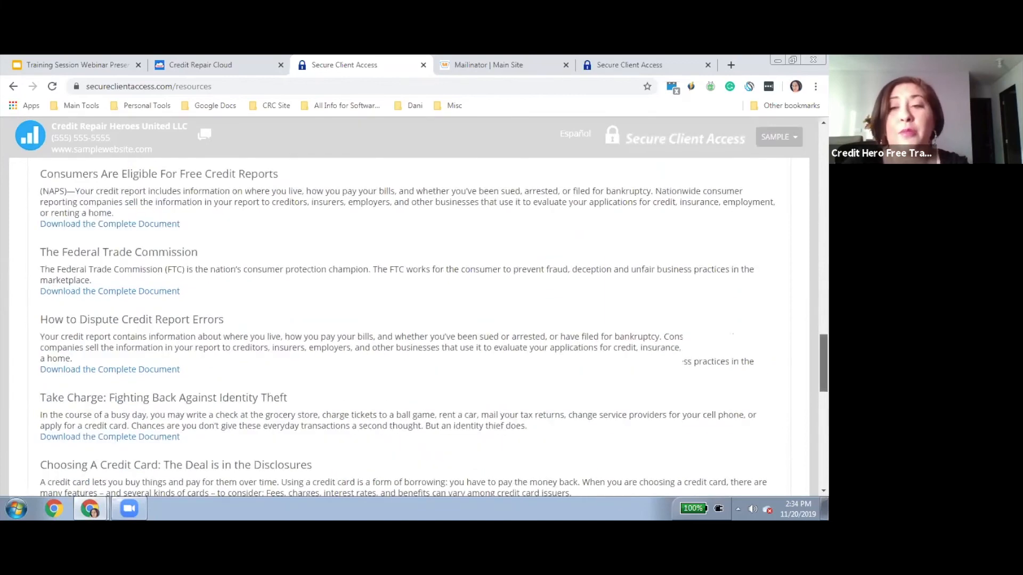
pyautogui.scroll(5, 405, 320)
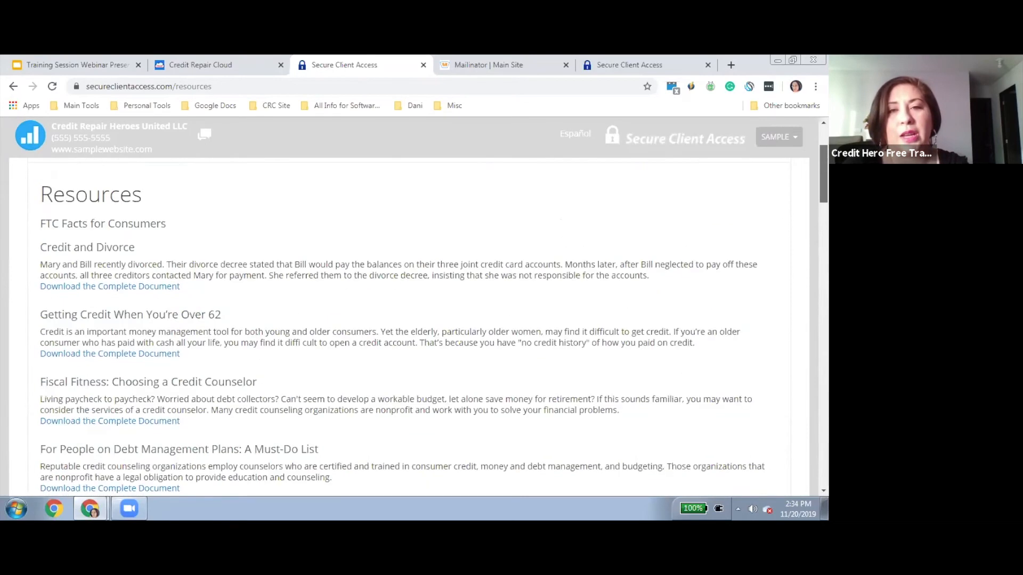
pyautogui.click(204, 73)
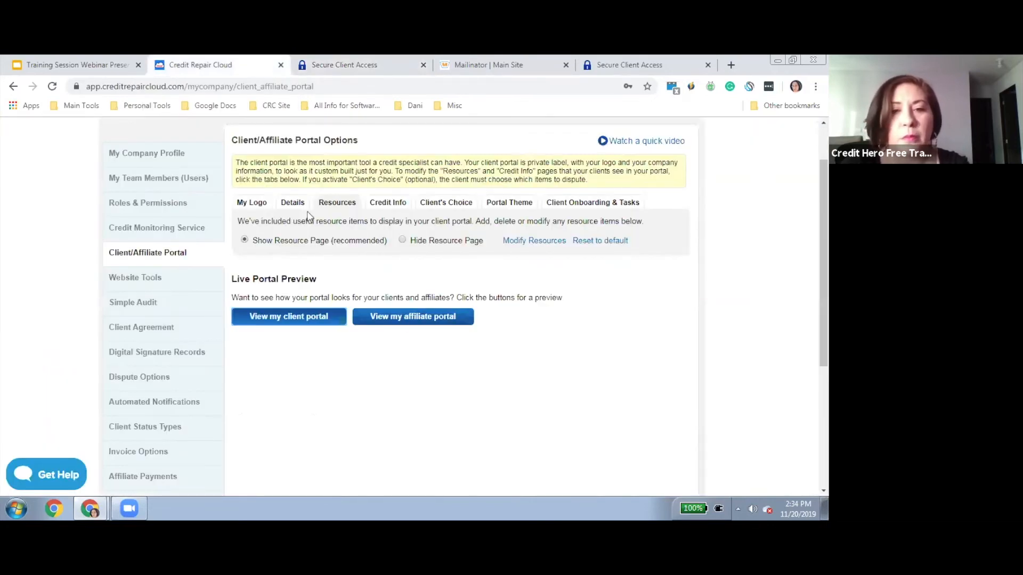
pyautogui.click(250, 239)
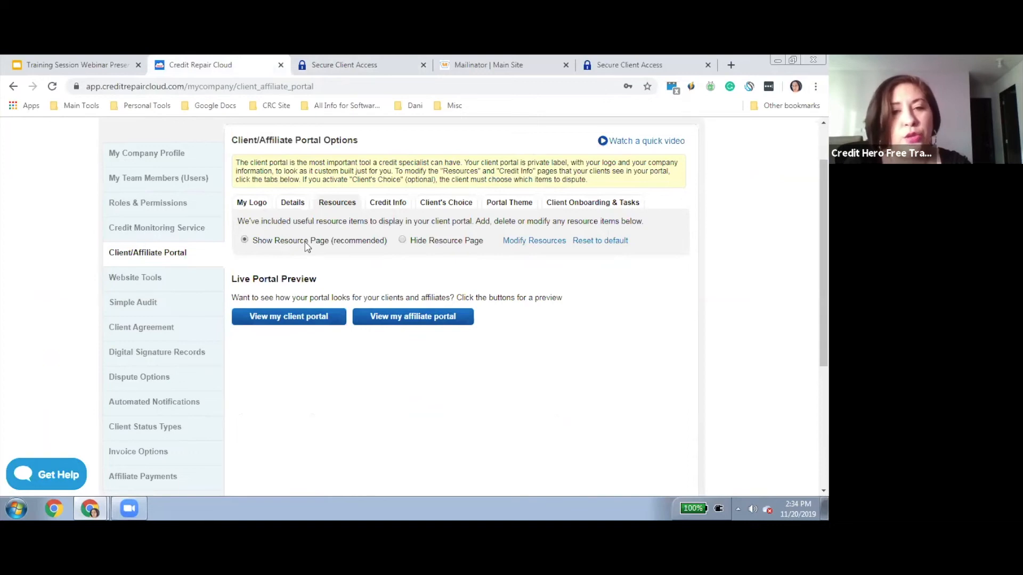
pyautogui.click(374, 207)
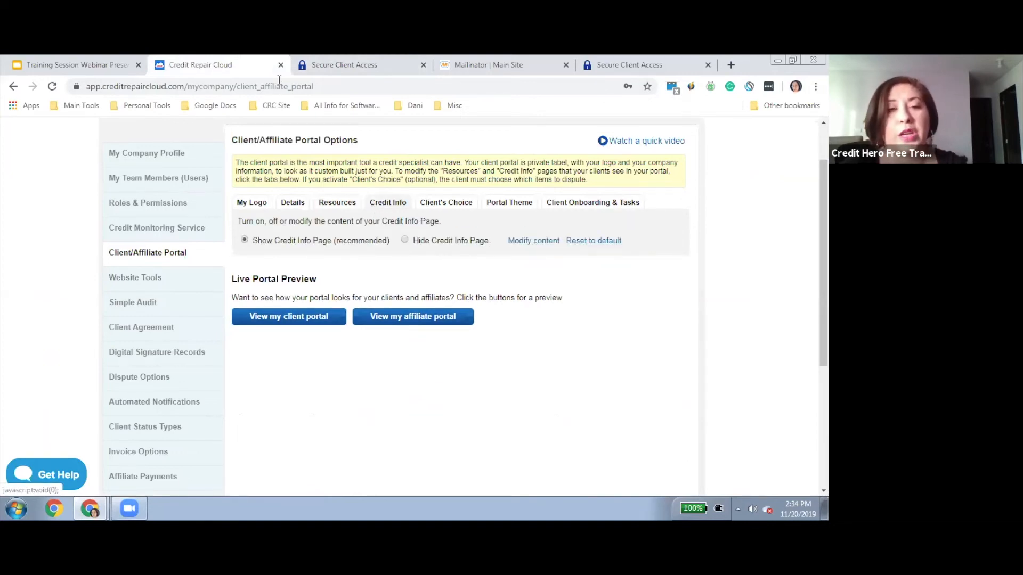
pyautogui.click(305, 69)
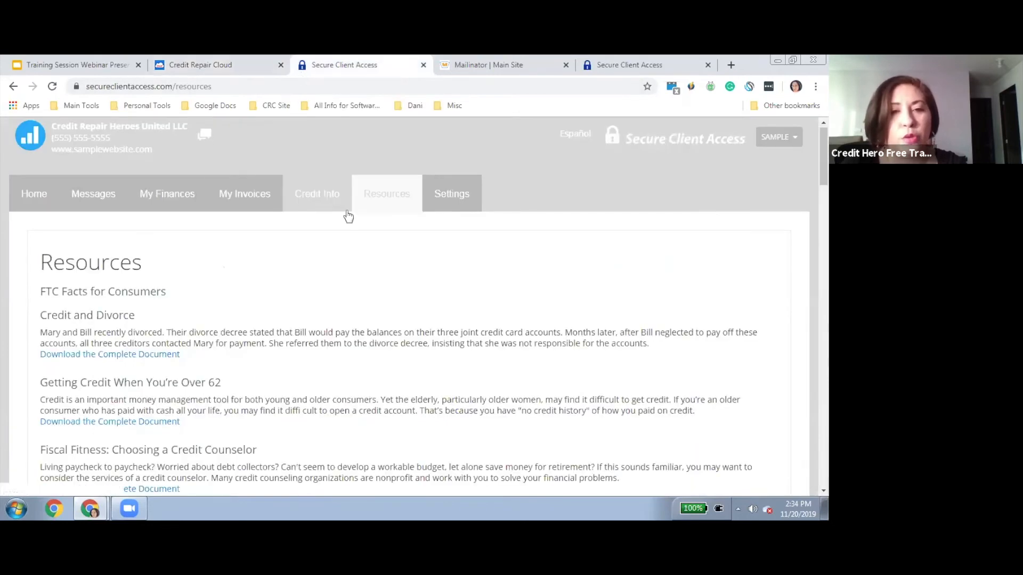
# Read through the portal's Credit Info page, then go back to the Credit Repair Cloud tab
pyautogui.click(319, 194)
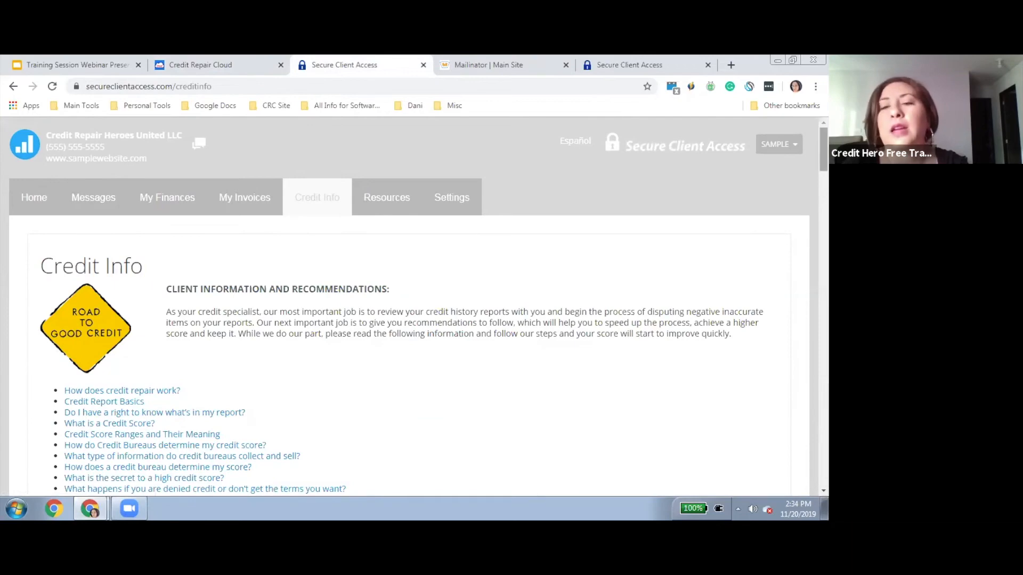
pyautogui.scroll(-5, 409, 309)
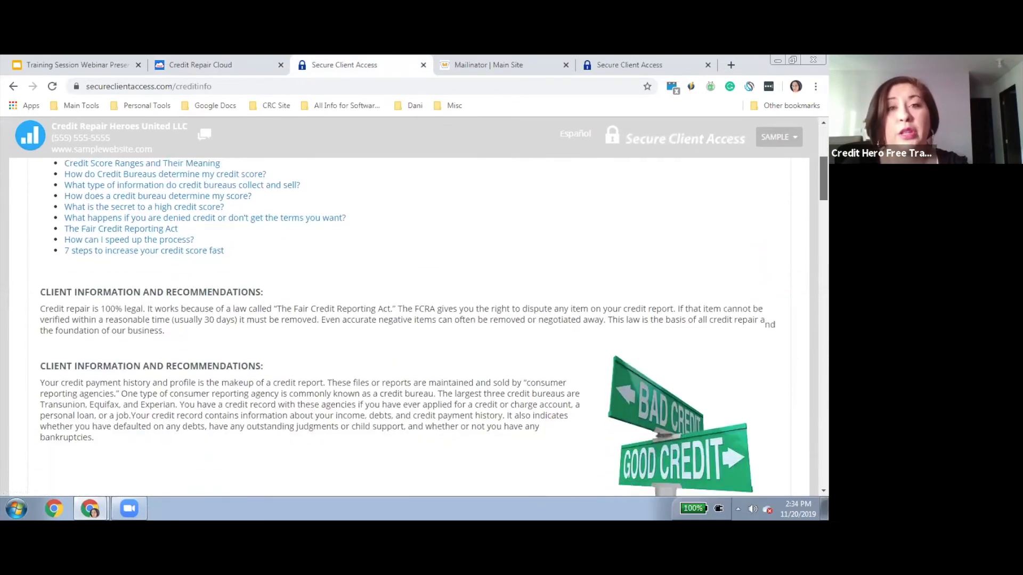
pyautogui.scroll(-5, 409, 327)
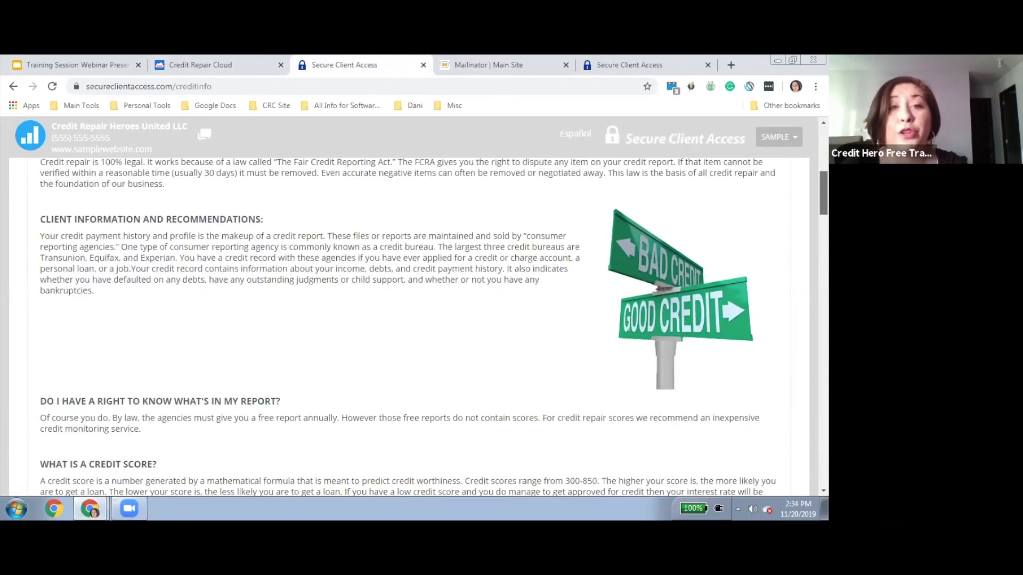
pyautogui.scroll(-5, 409, 325)
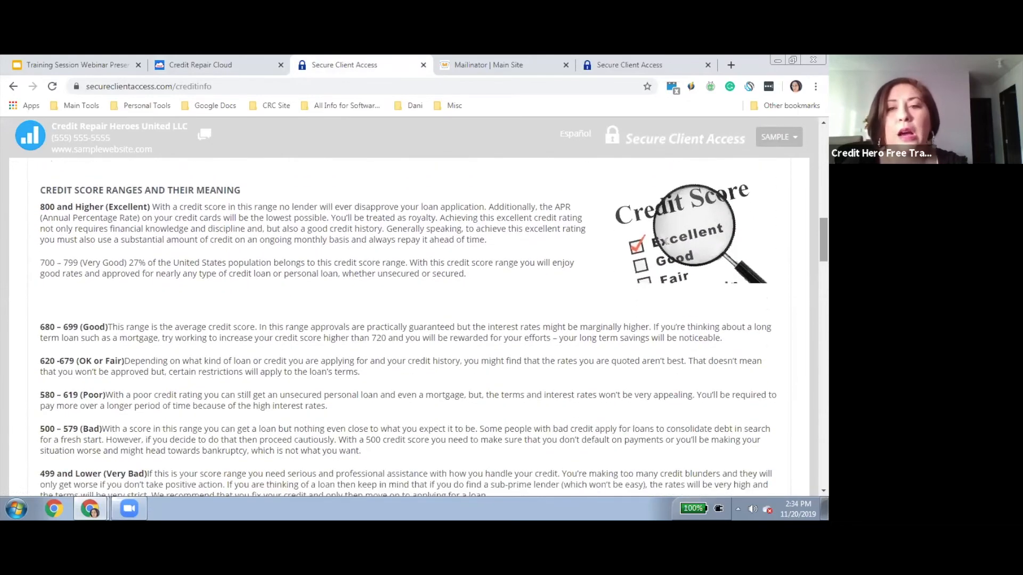
pyautogui.scroll(-5, 409, 325)
pyautogui.scroll(-2, 409, 325)
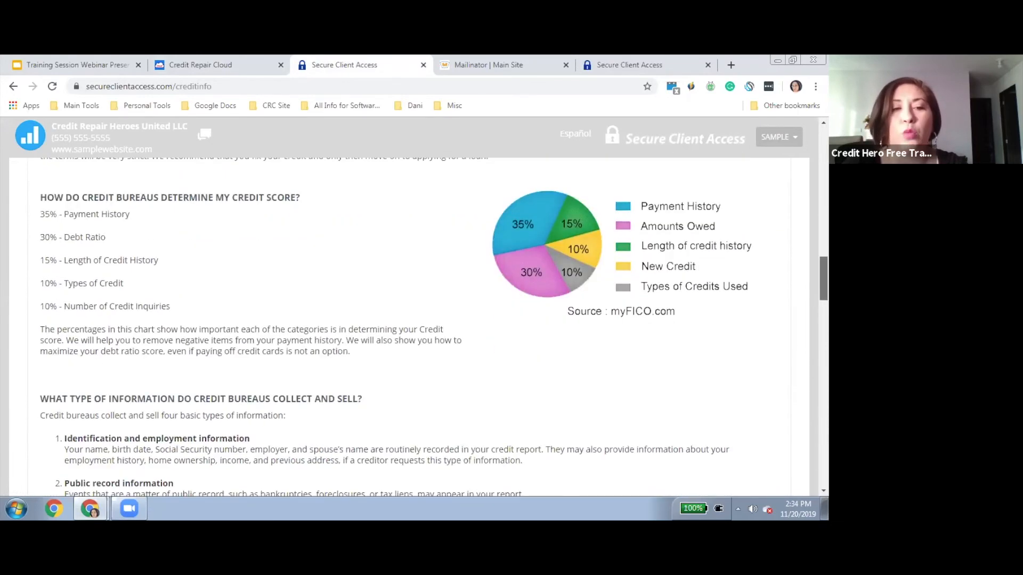
pyautogui.scroll(9, 409, 325)
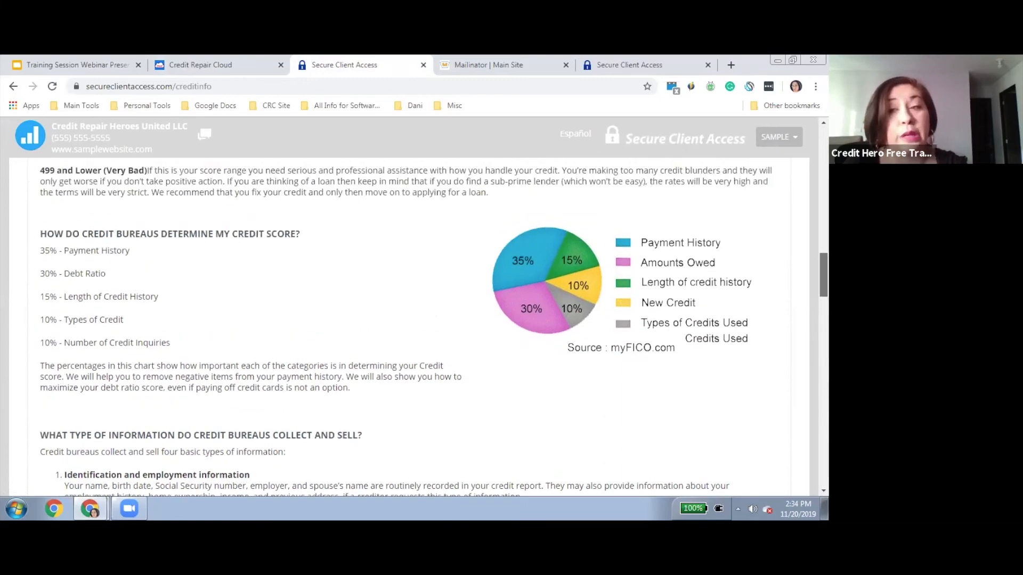
pyautogui.scroll(10, 410, 325)
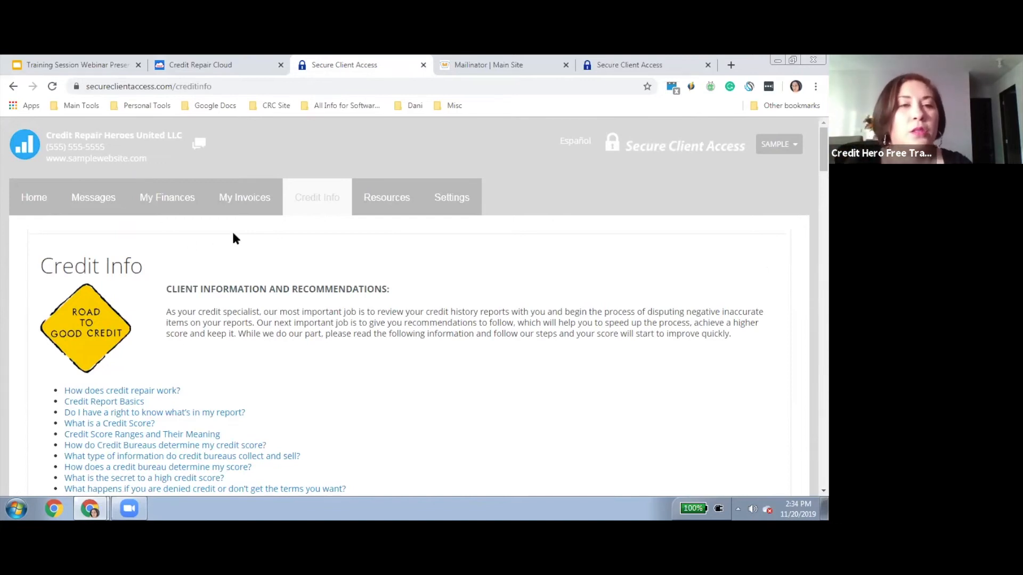
pyautogui.hotkey('ctrl', 'shift', 'Tab')
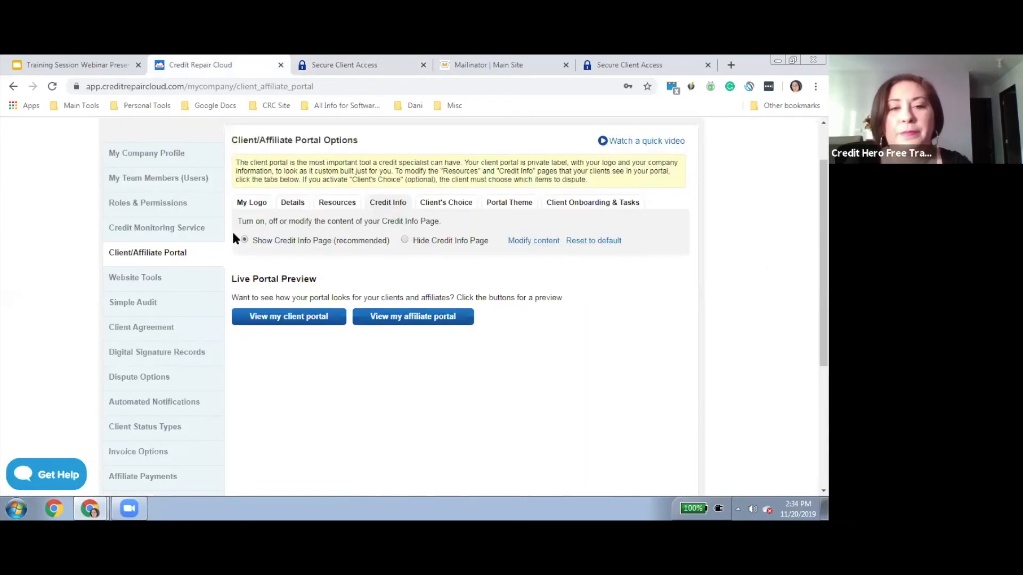
# On the Client's Choice setting, try Client's Choice ON, then leave it set to OFF
pyautogui.click(458, 205)
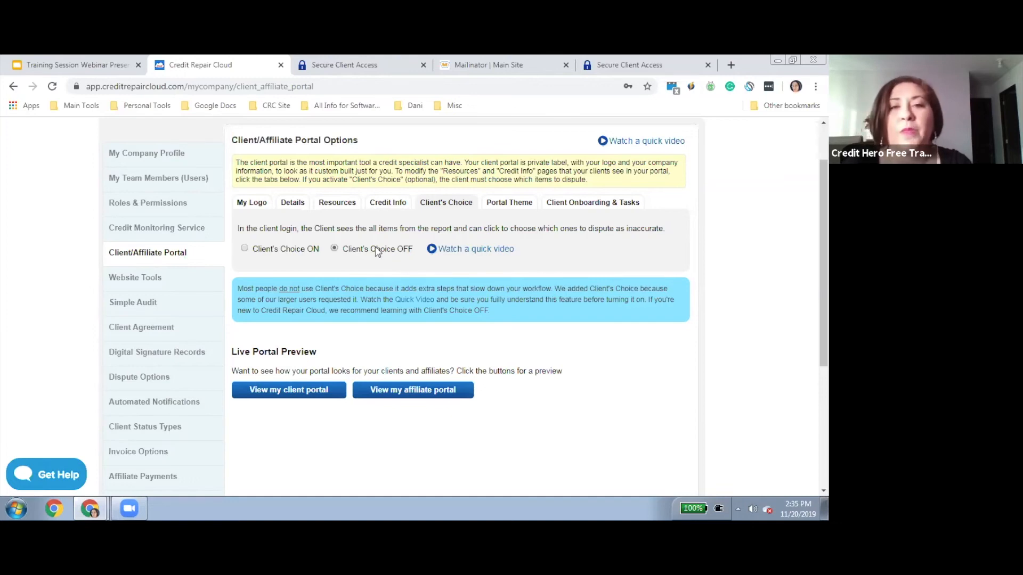
pyautogui.click(245, 249)
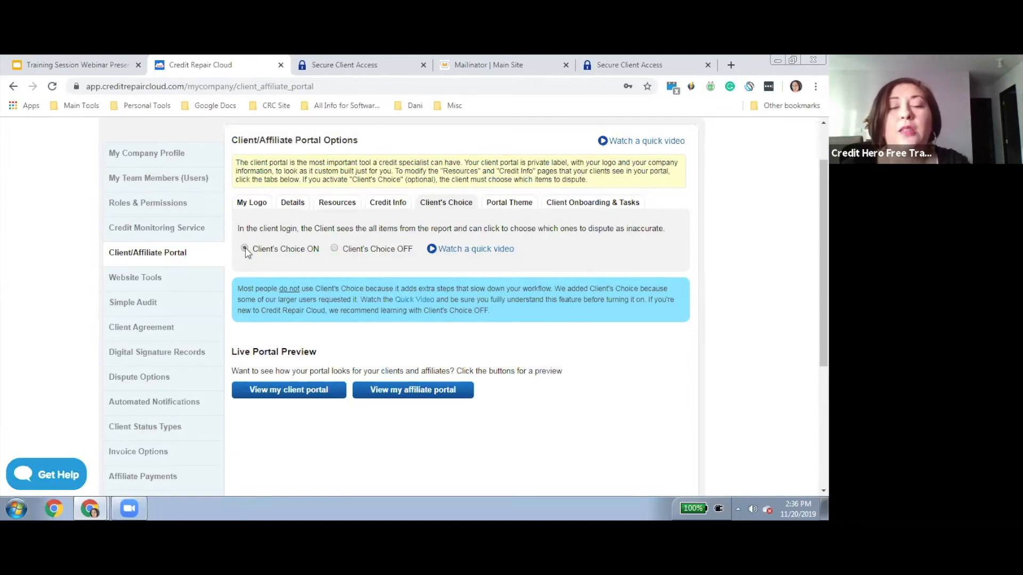
pyautogui.click(334, 249)
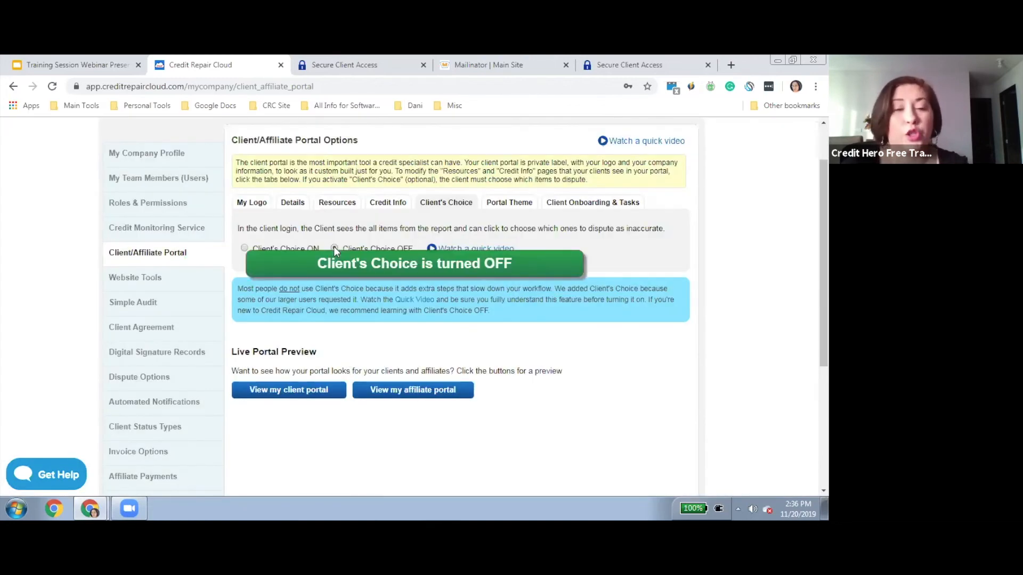
# Open the Portal Theme settings and compare them with the client portal's current grey look
pyautogui.click(518, 208)
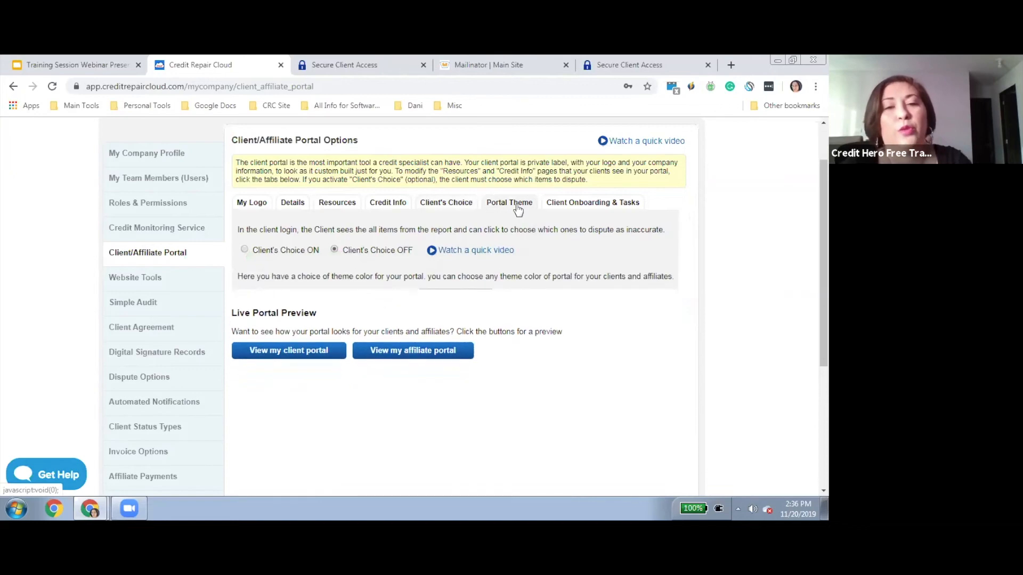
pyautogui.click(298, 69)
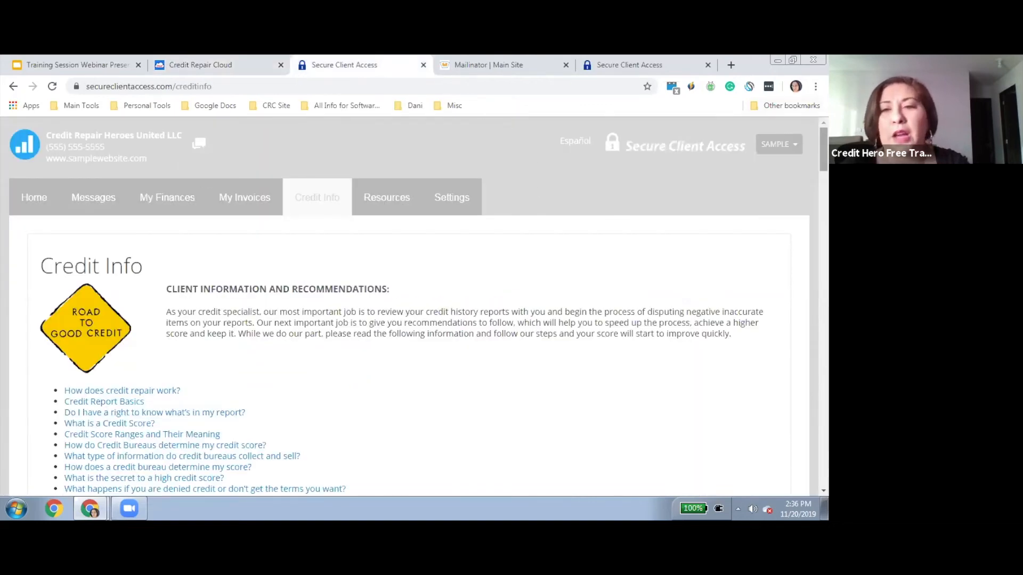
pyautogui.scroll(-10, 408, 320)
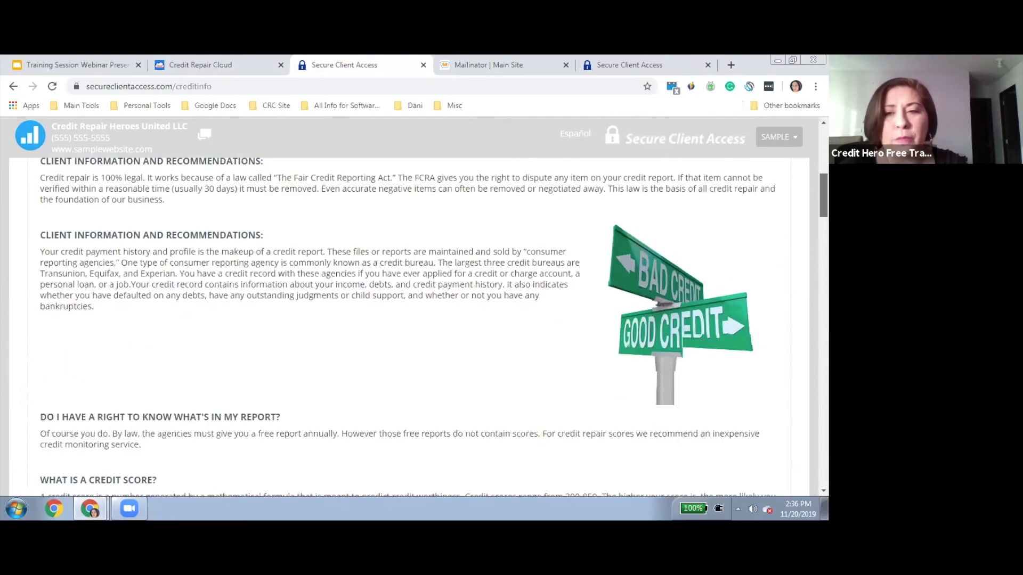
pyautogui.scroll(-15, 613, 161)
pyautogui.scroll(15, 613, 161)
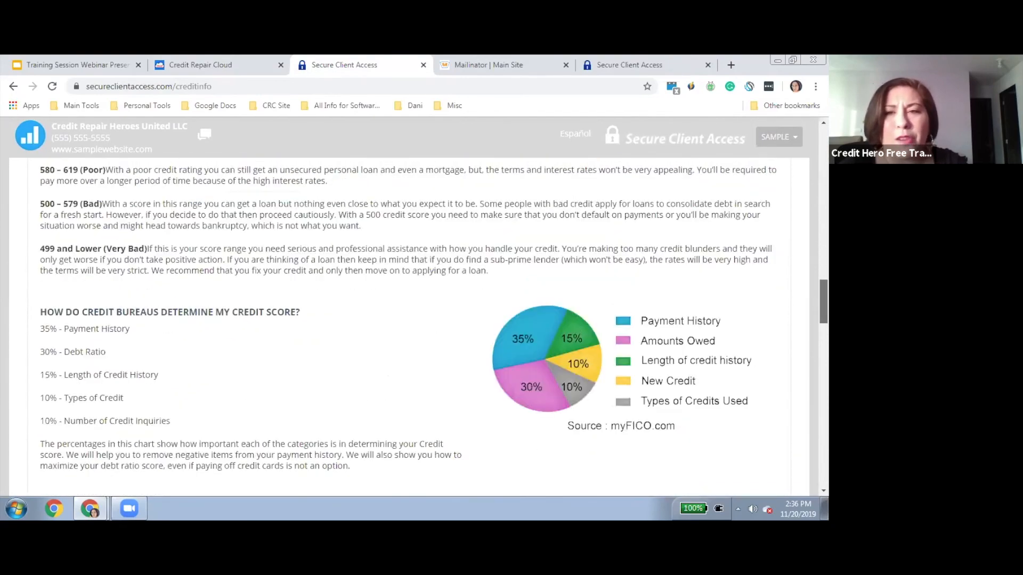
pyautogui.scroll(5, 612, 162)
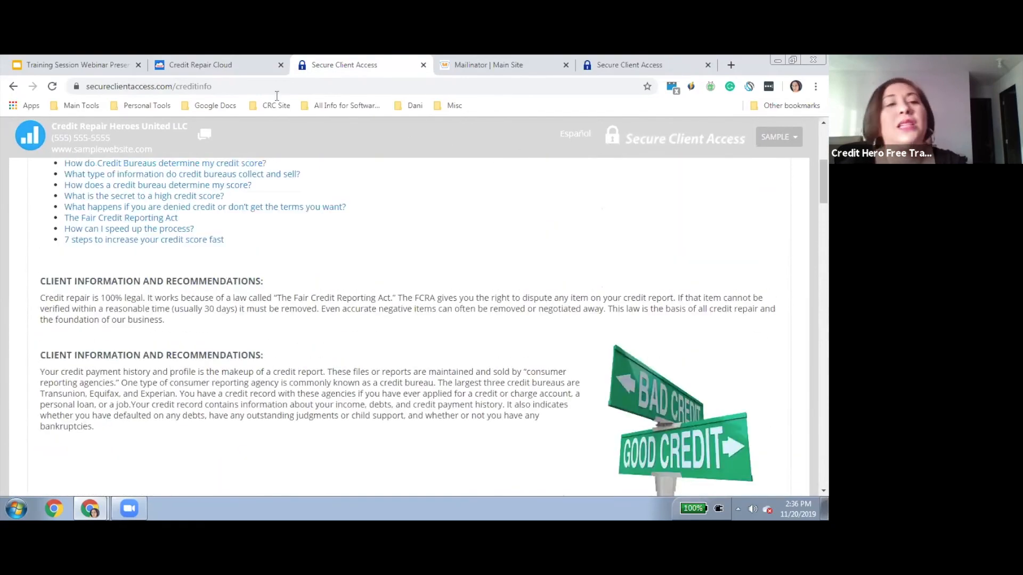
pyautogui.click(209, 66)
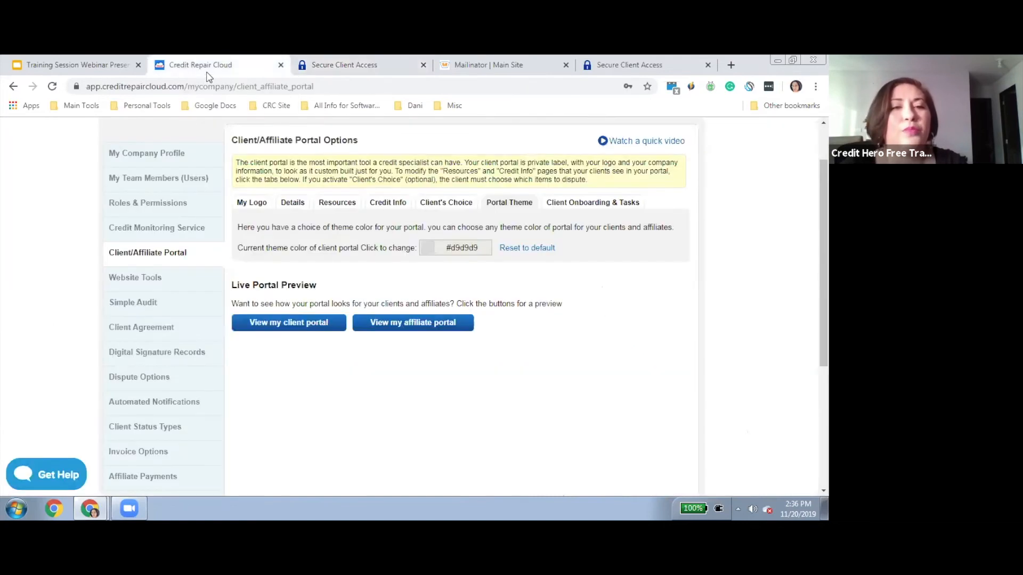
# Bring up the theme colour picker, then view the portal Home page with the progress popup closed
pyautogui.click(452, 248)
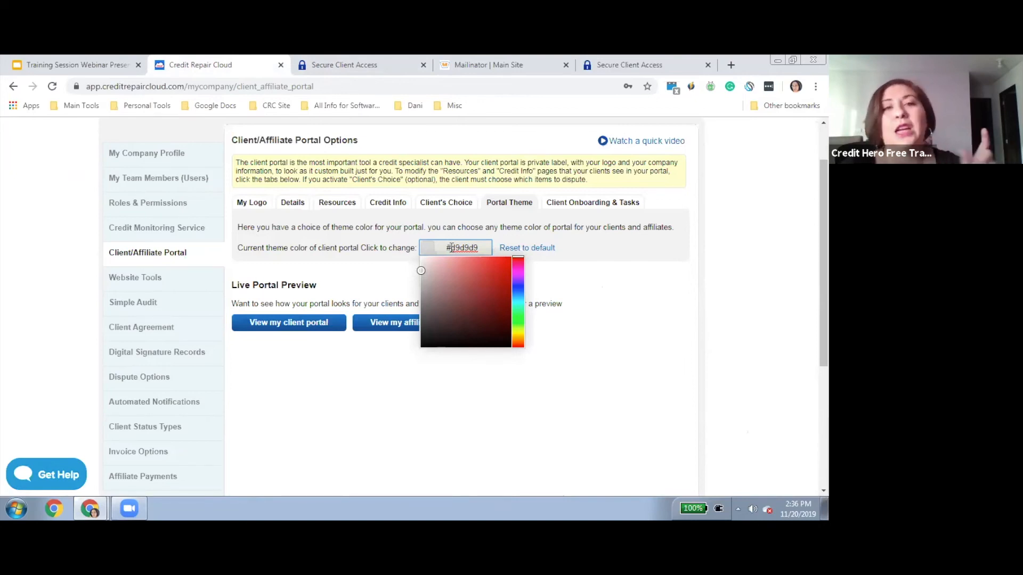
pyautogui.click(295, 69)
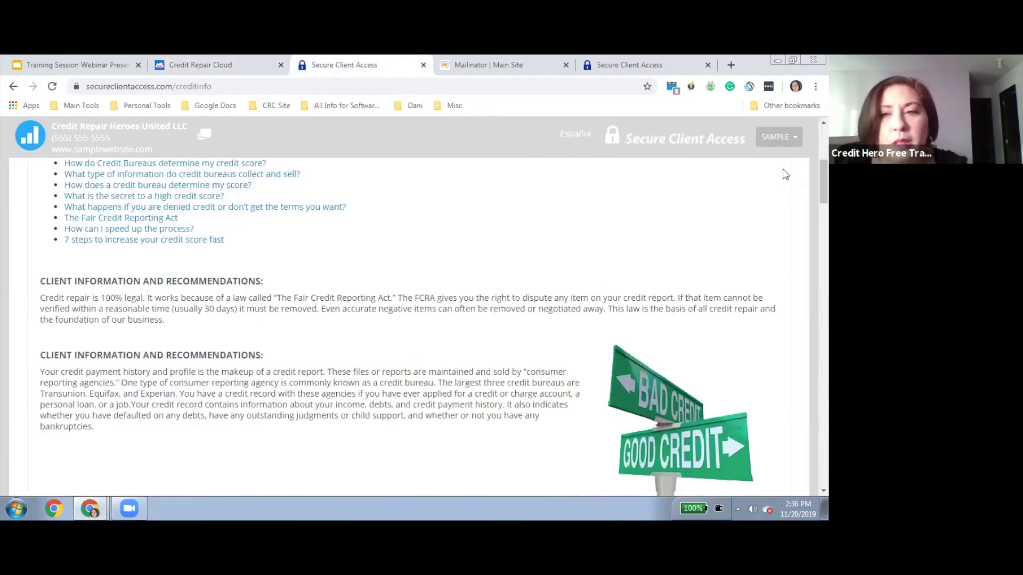
pyautogui.scroll(6, 405, 320)
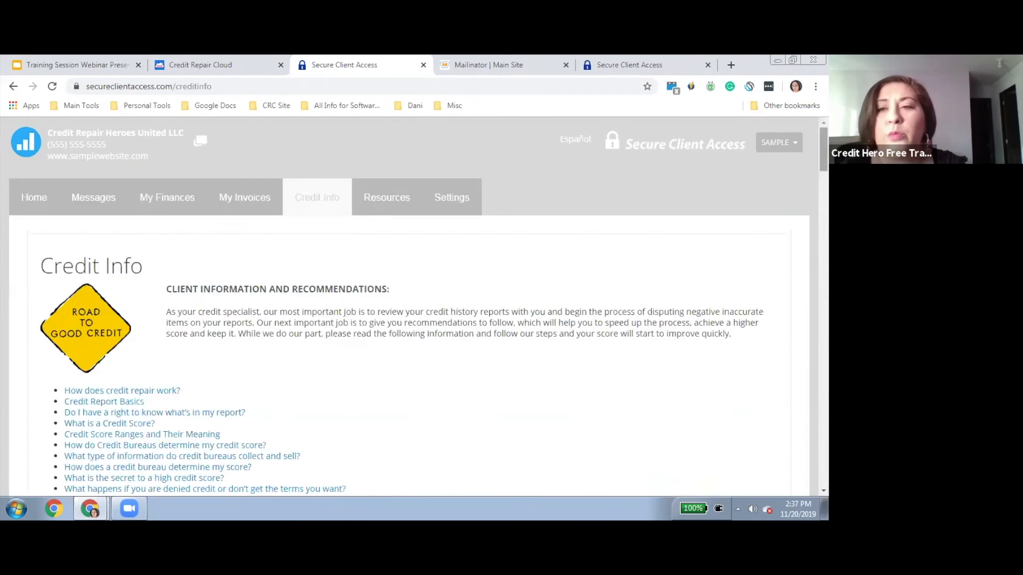
pyautogui.click(46, 203)
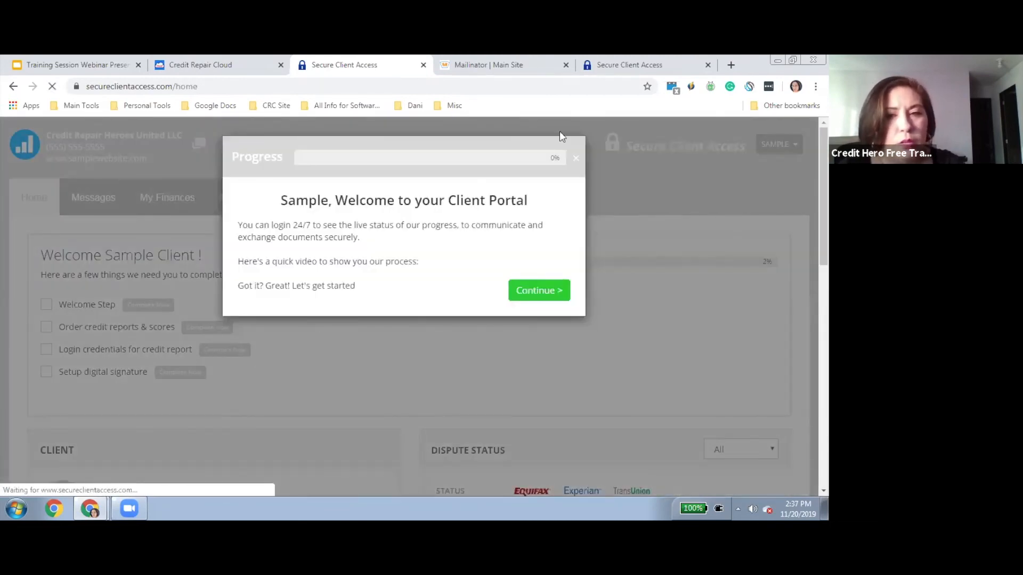
pyautogui.click(576, 158)
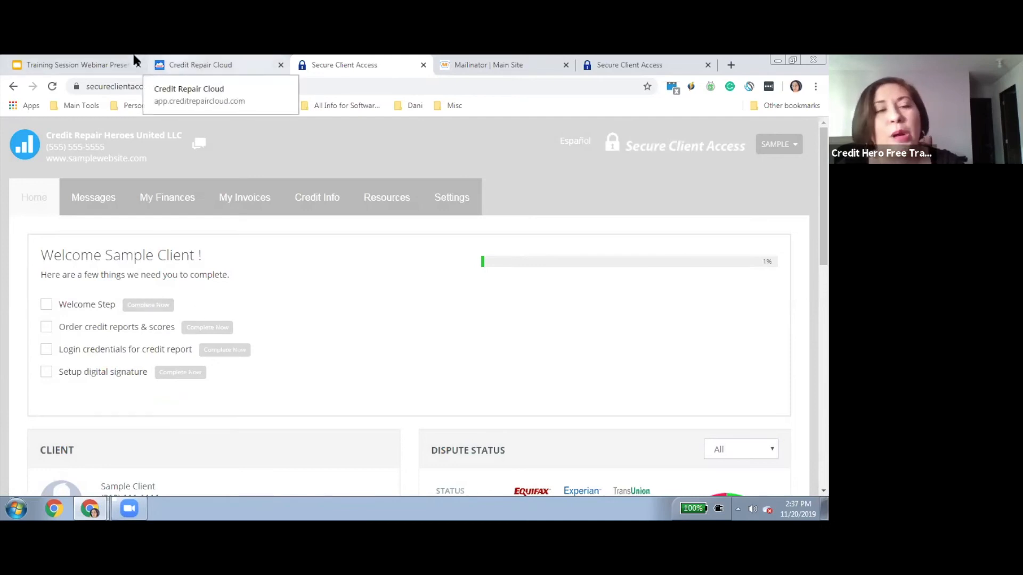
# Set the portal theme colour to #940808 and preview the now-red client portal Home page
pyautogui.click(154, 64)
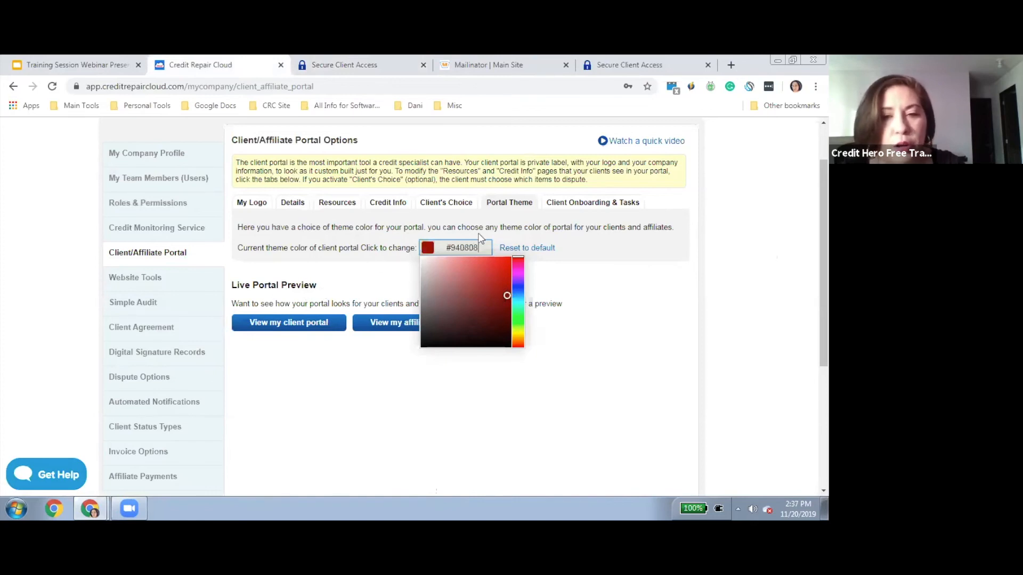
pyautogui.click(356, 287)
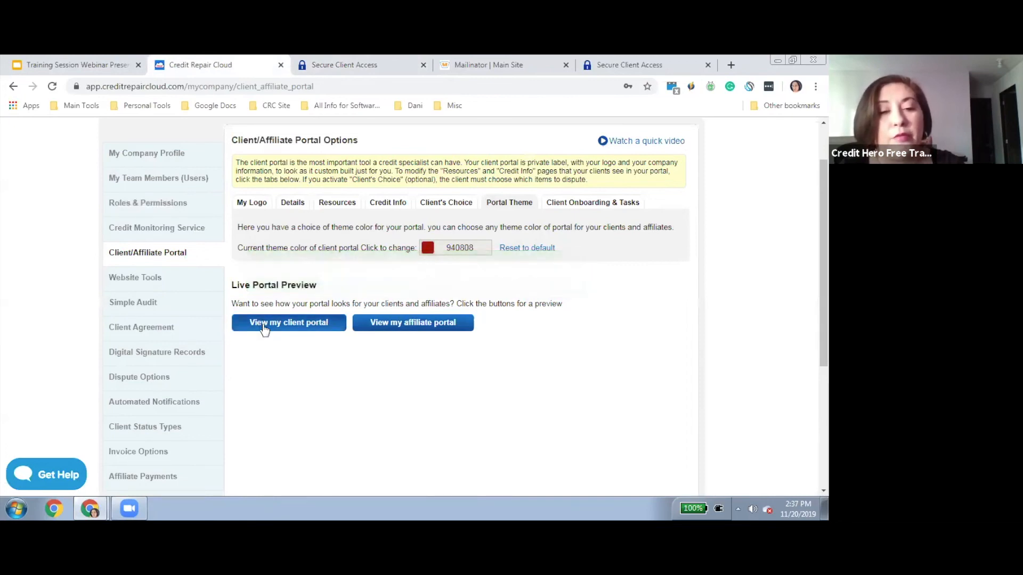
pyautogui.click(265, 326)
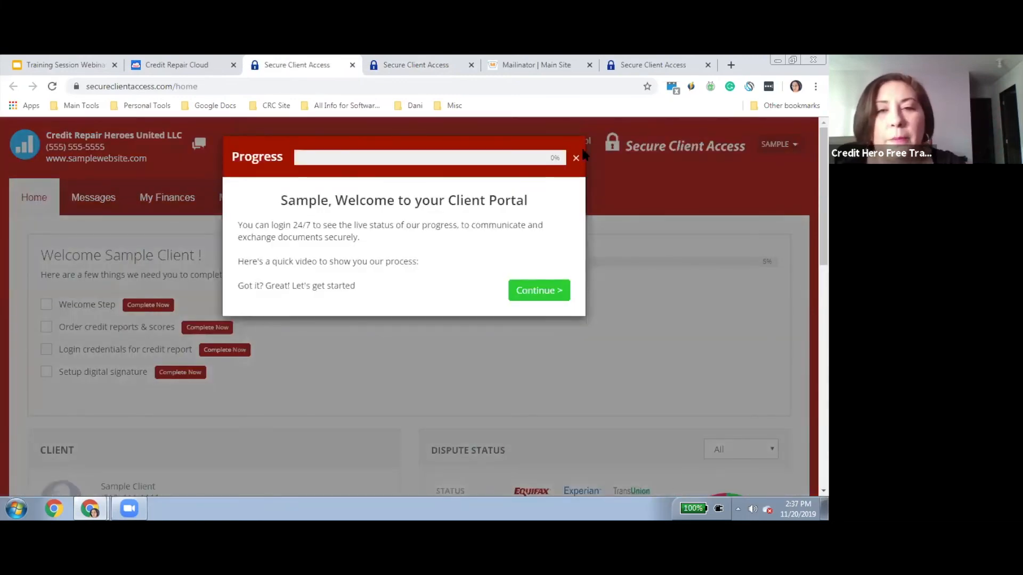
pyautogui.click(576, 158)
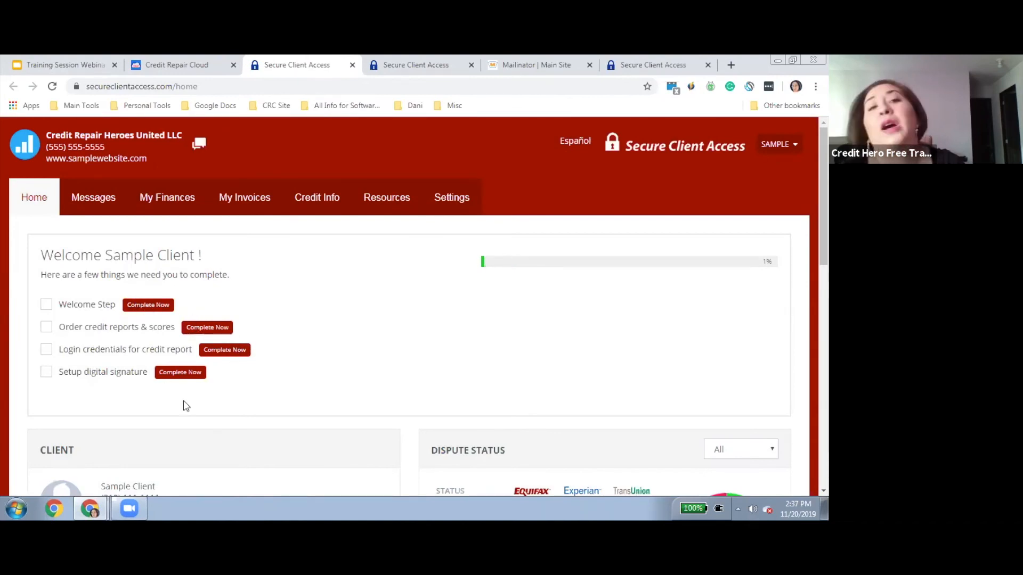
pyautogui.click(153, 65)
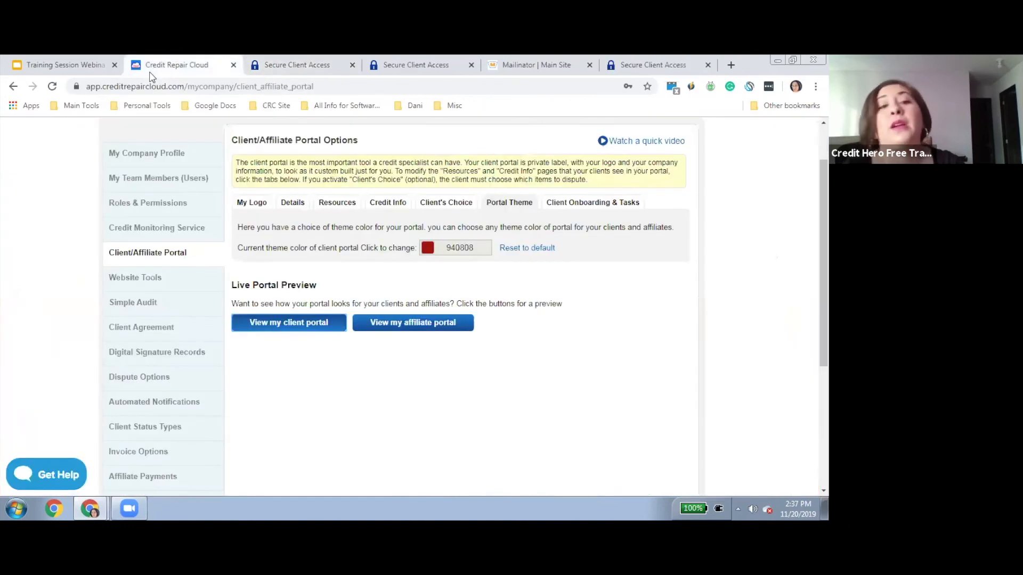
pyautogui.click(595, 207)
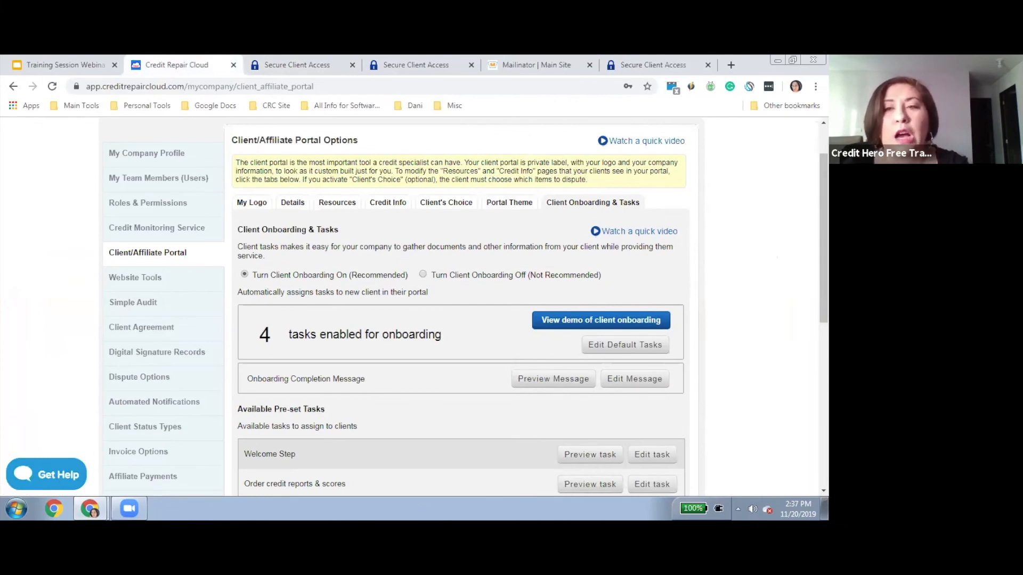
pyautogui.scroll(2, 458, 319)
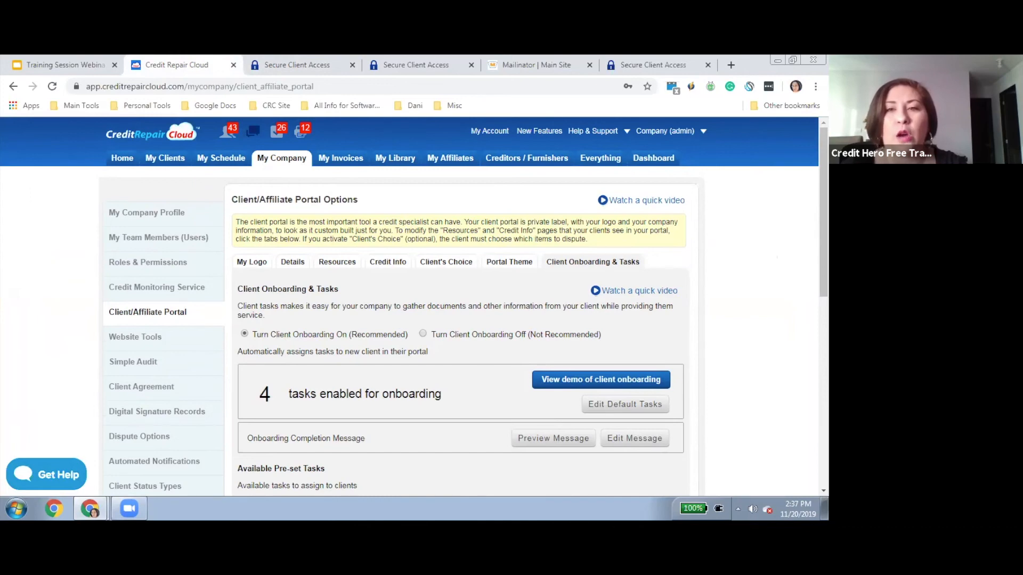
pyautogui.scroll(-2, 414, 306)
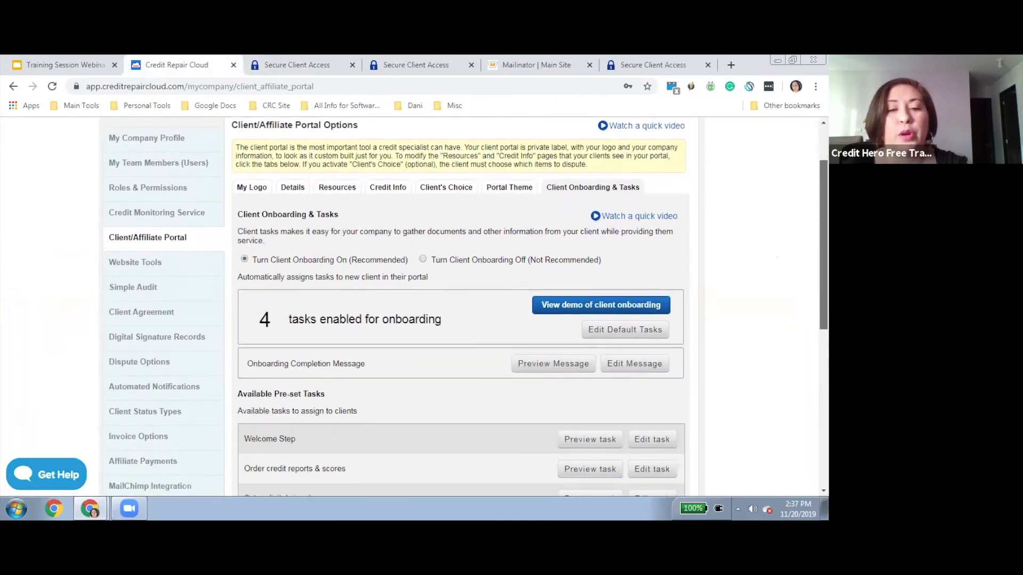
pyautogui.scroll(-3, 726, 192)
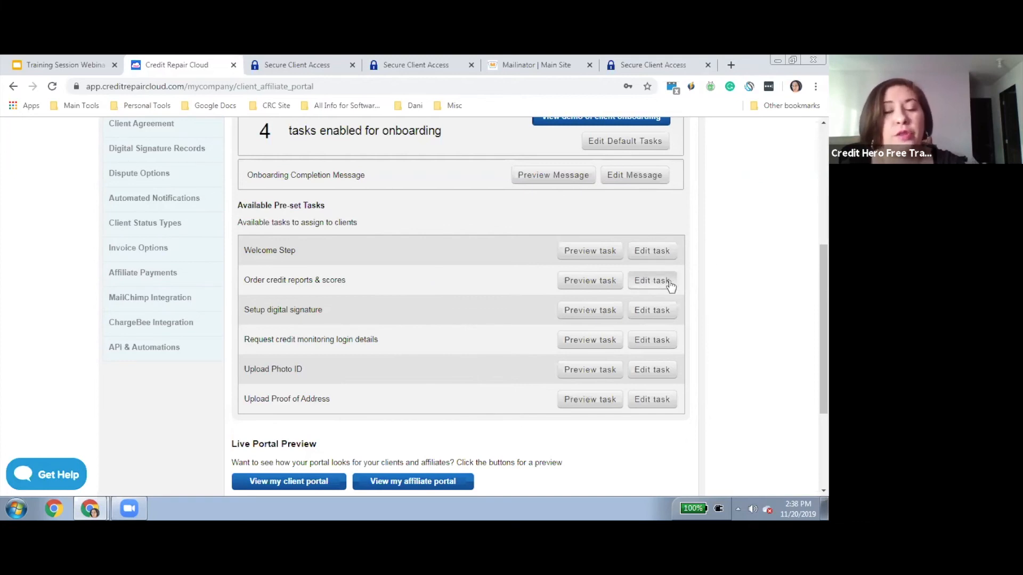
pyautogui.moveTo(265, 283); pyautogui.dragTo(348, 290)
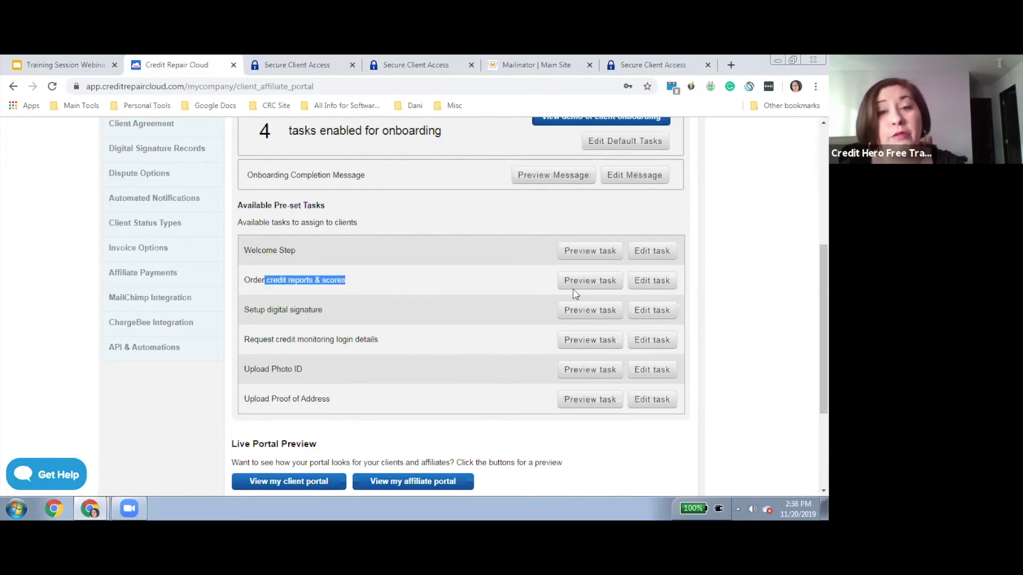
# Save IdentityIQ as Primary Report Provider on the Order credit reports & scores task
pyautogui.click(662, 287)
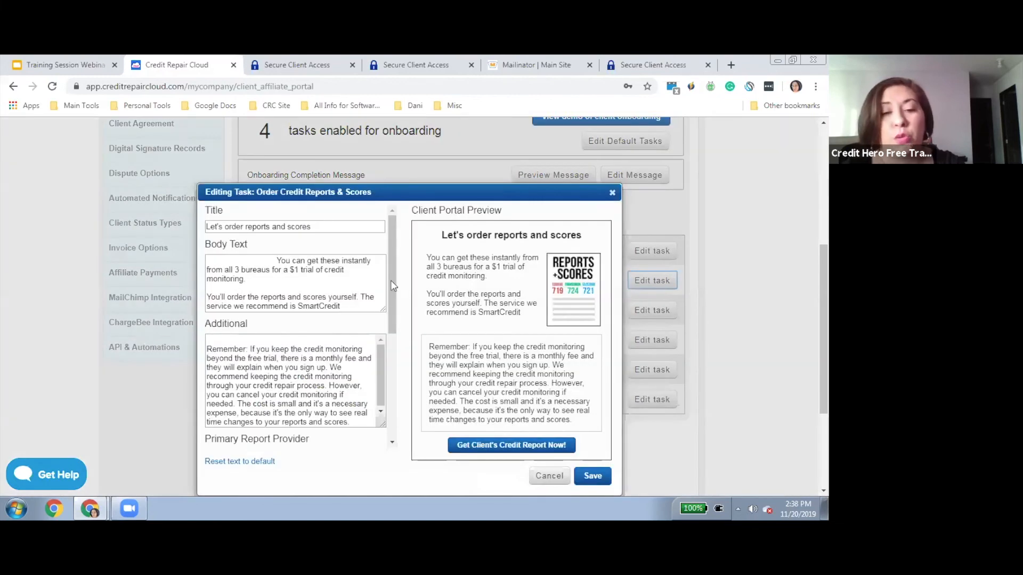
pyautogui.moveTo(392, 283); pyautogui.dragTo(396, 341)
pyautogui.click(239, 347)
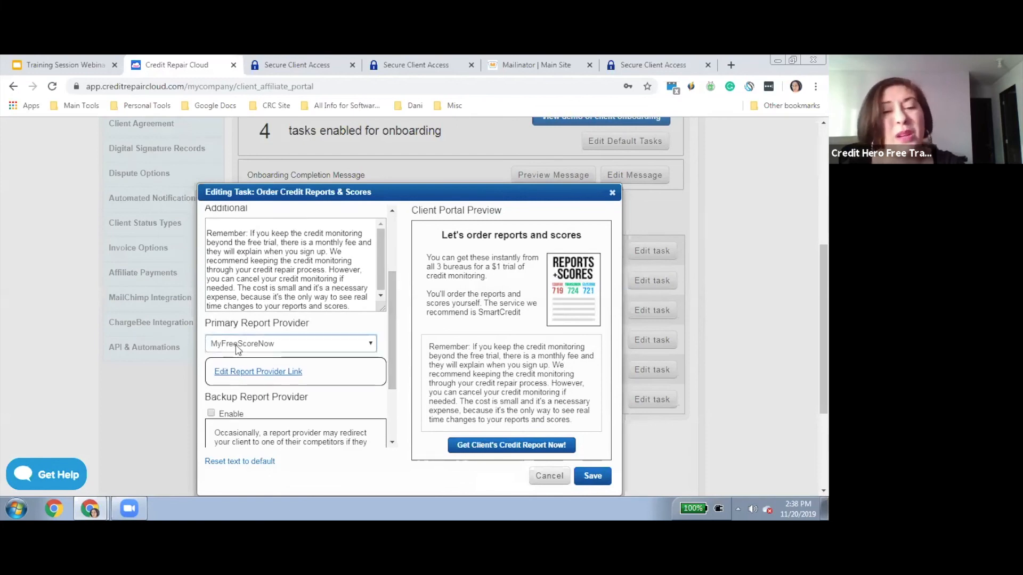
pyautogui.click(238, 367)
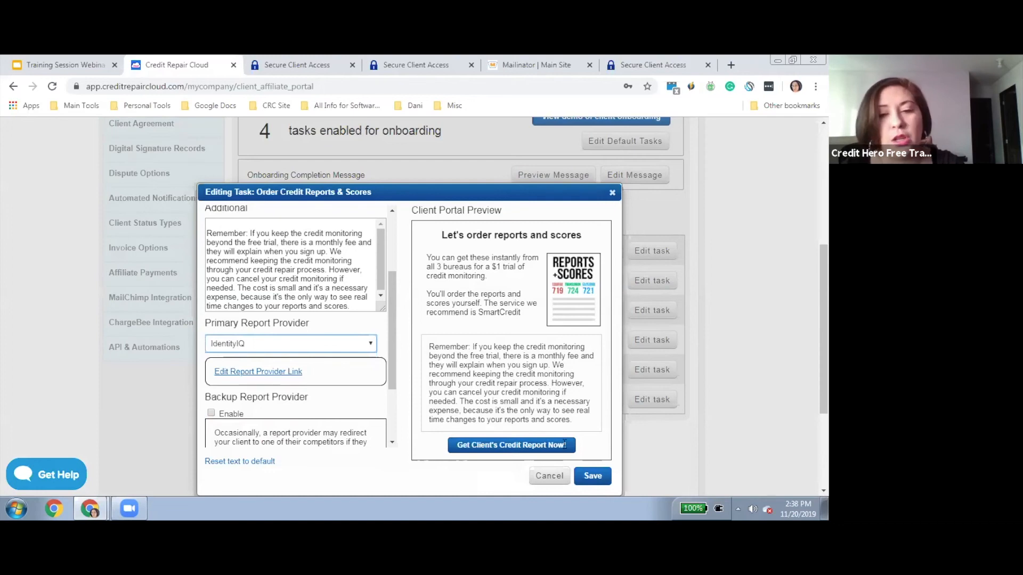
pyautogui.click(594, 477)
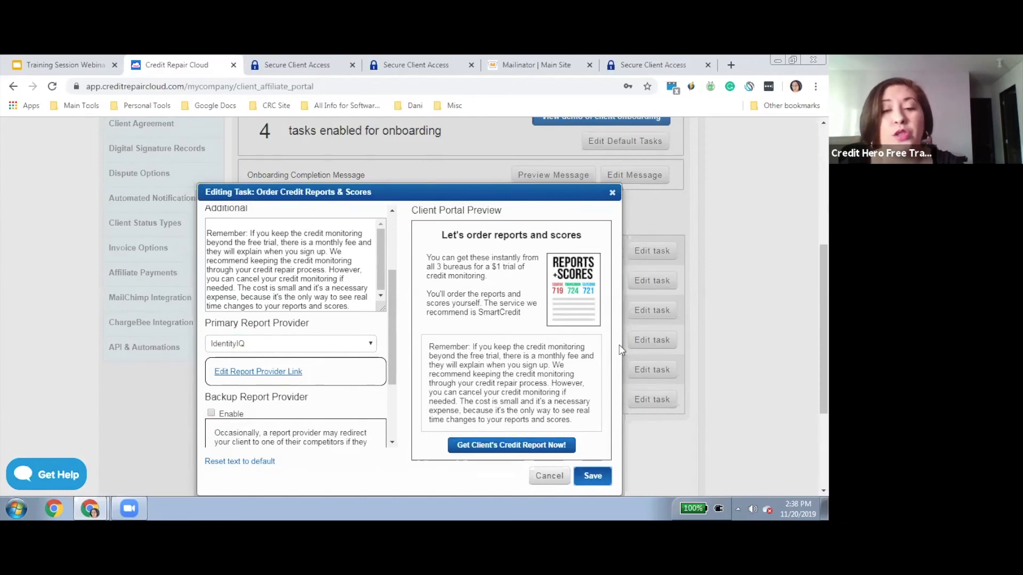
pyautogui.click(611, 193)
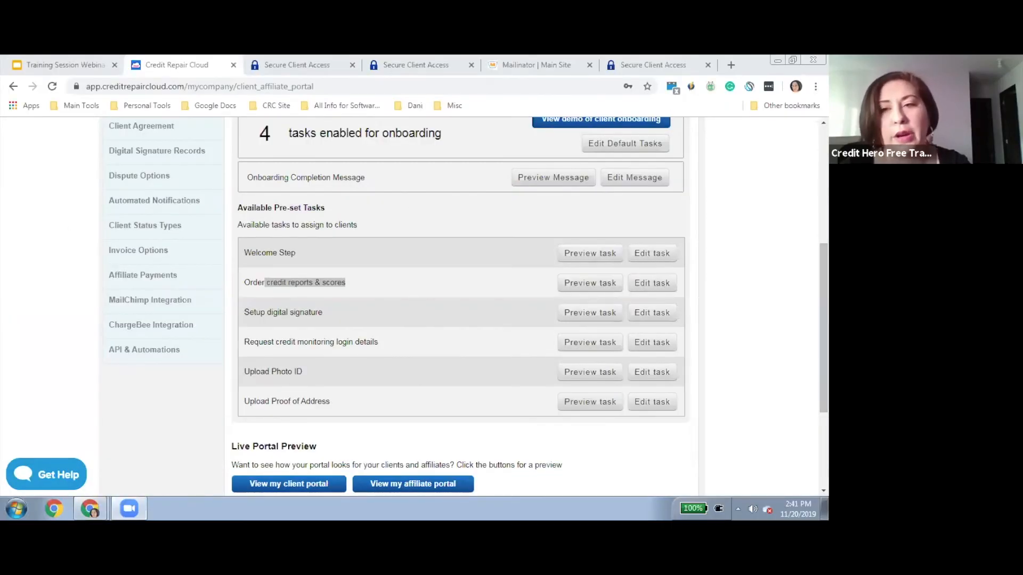
pyautogui.scroll(5, 458, 307)
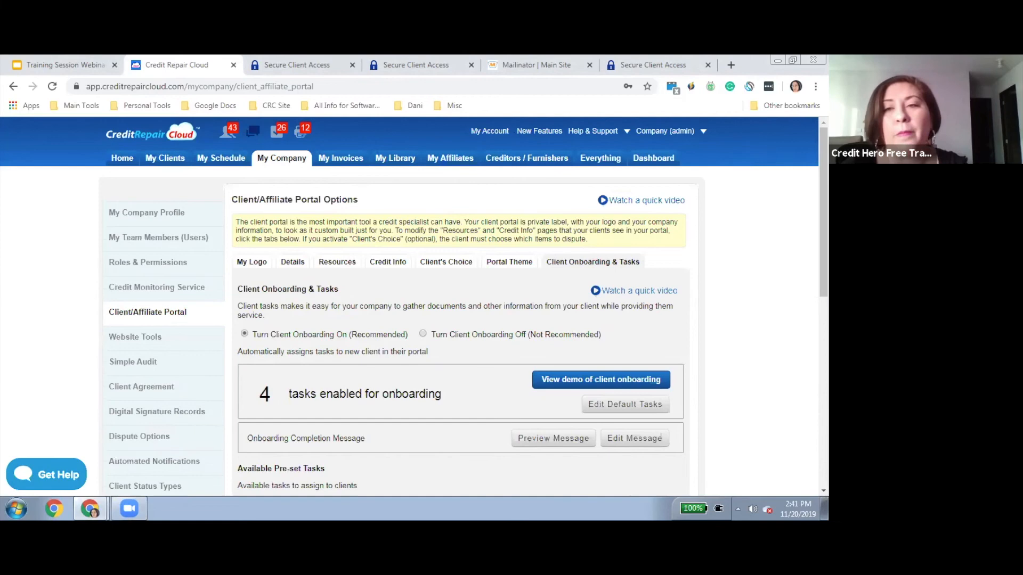
pyautogui.moveTo(824, 213); pyautogui.dragTo(824, 327)
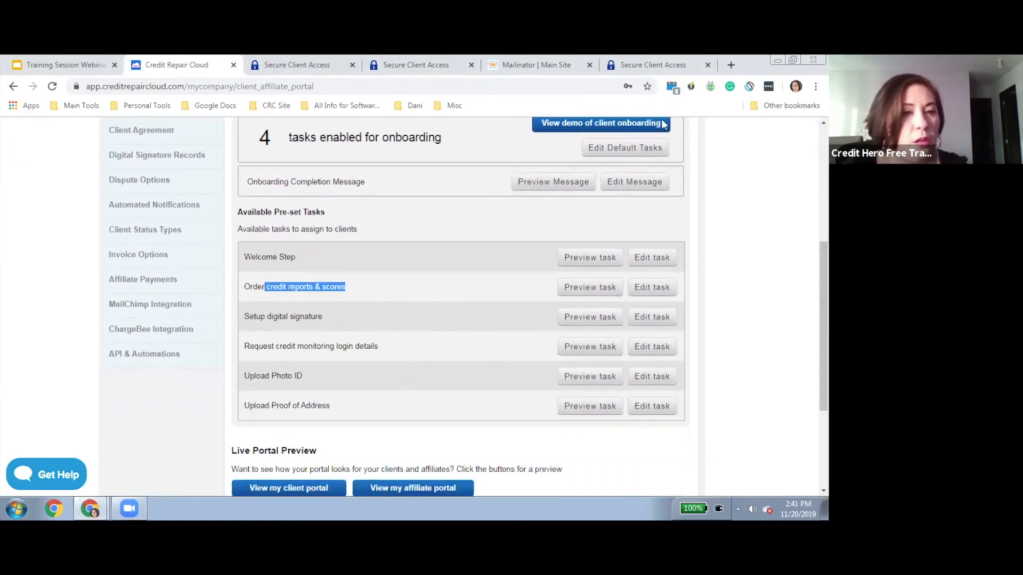
# Open Automated Notifications and scroll to the recipient checkboxes, including the two new-lead recipients
pyautogui.click(140, 208)
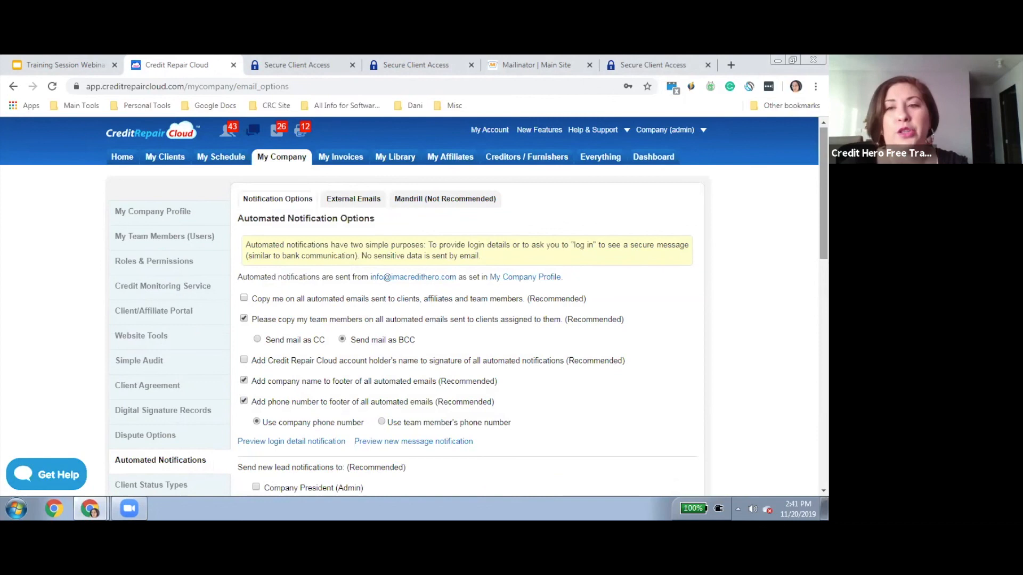
pyautogui.scroll(-1, 406, 307)
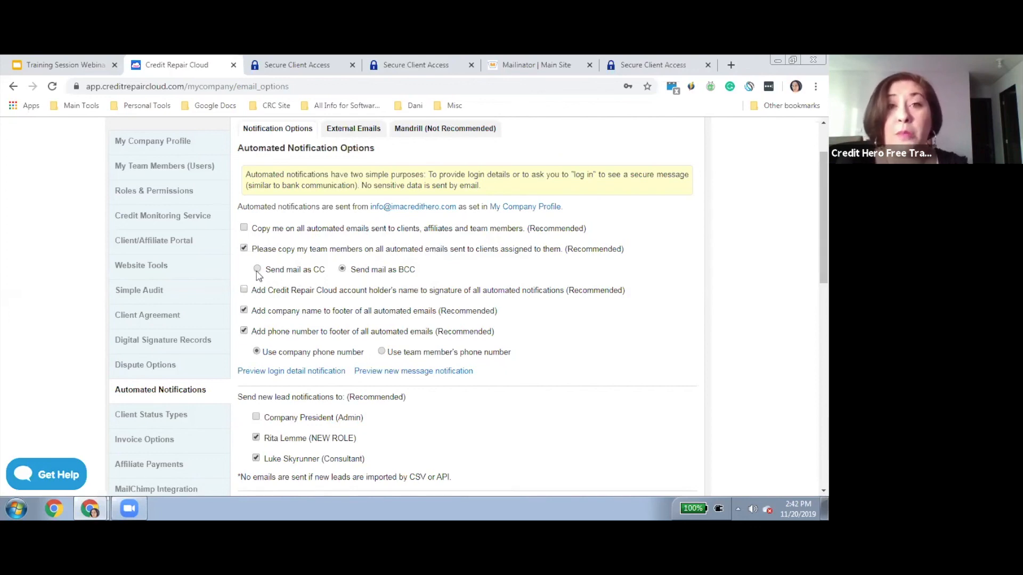
pyautogui.moveTo(824, 219); pyautogui.dragTo(824, 250)
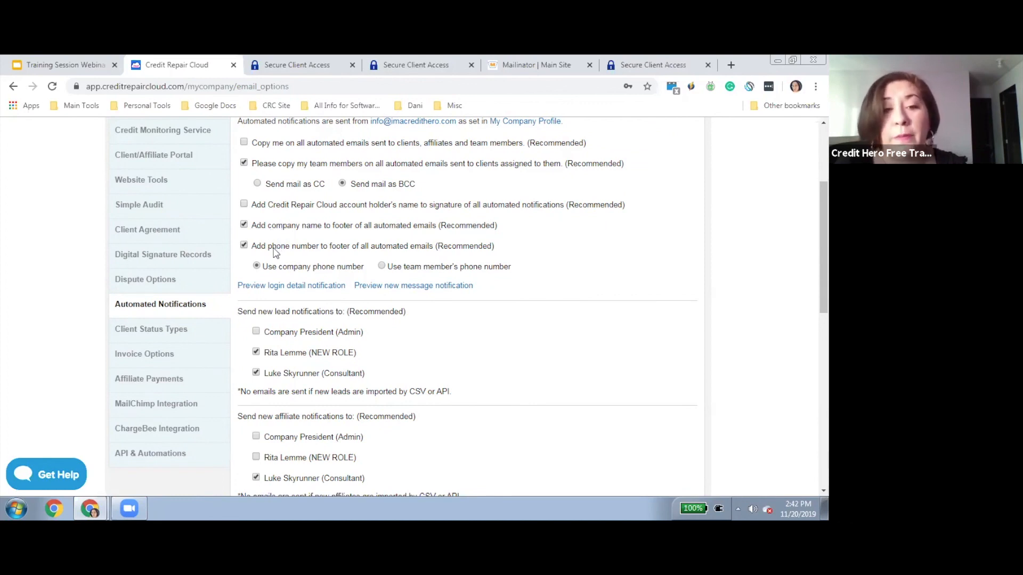
pyautogui.moveTo(824, 247); pyautogui.dragTo(824, 302)
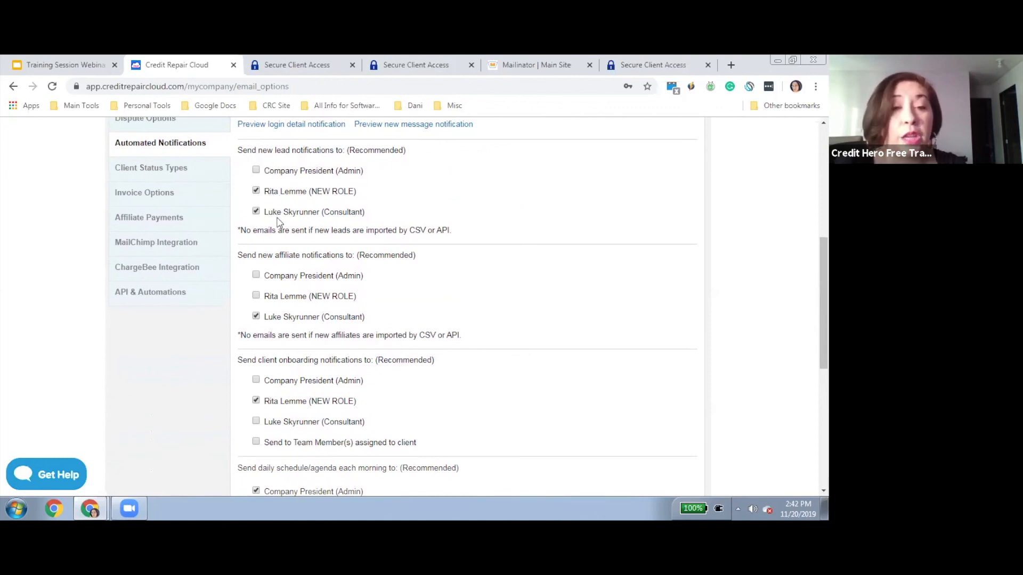
# Remove the NEW ROLE member from lead alerts and switch affiliate alerts from Consultant to NEW ROLE
pyautogui.click(257, 192)
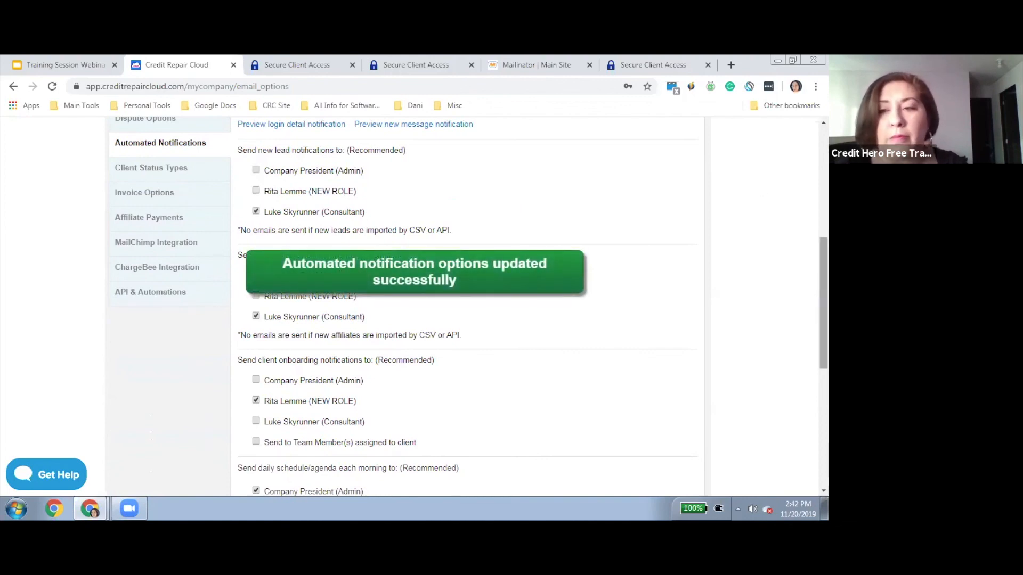
pyautogui.scroll(-1, 266, 234)
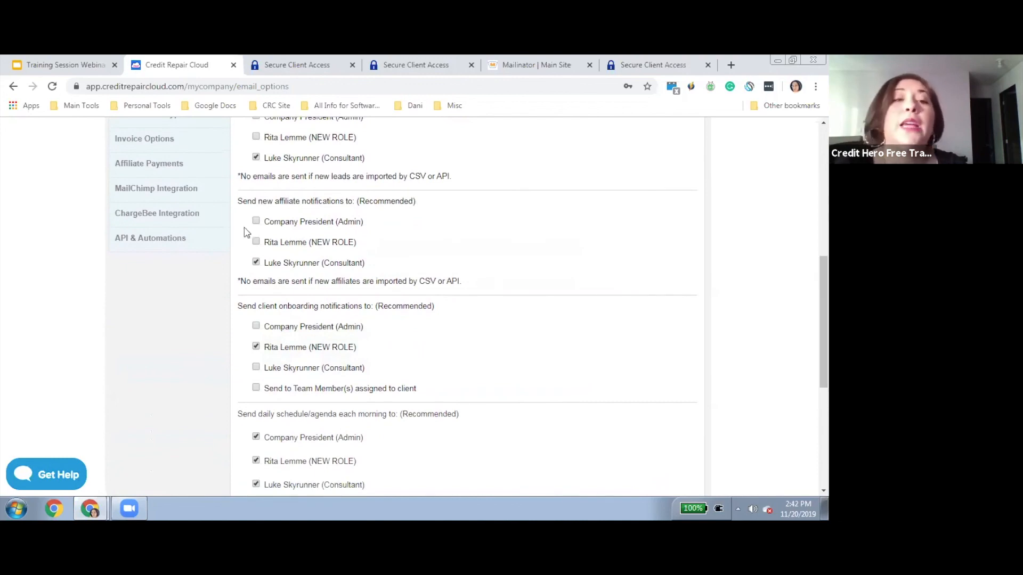
pyautogui.click(257, 264)
pyautogui.click(257, 243)
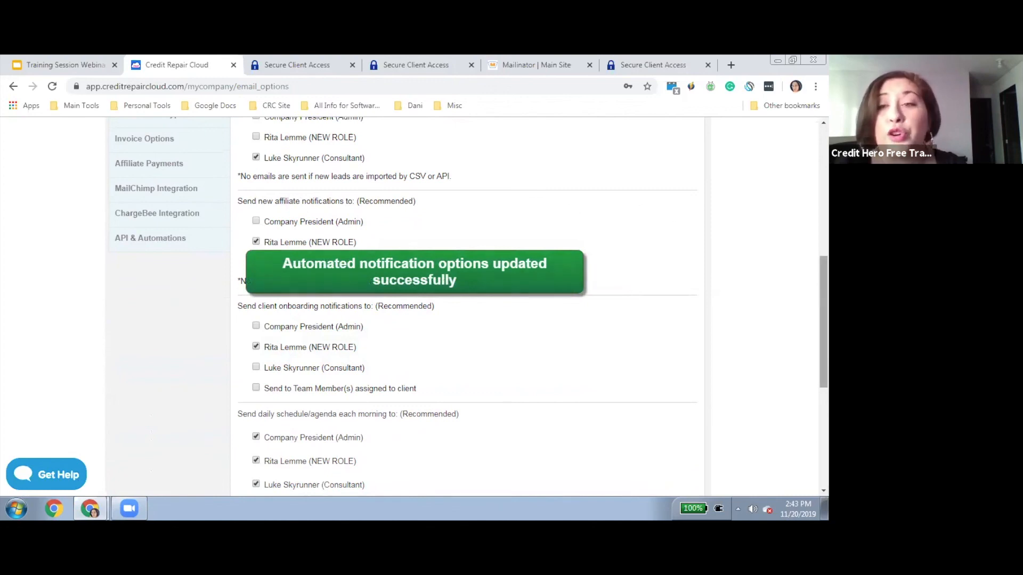
# Send onboarding alerts to the client's assigned team members instead of the NEW ROLE member
pyautogui.scroll(-2, 301, 232)
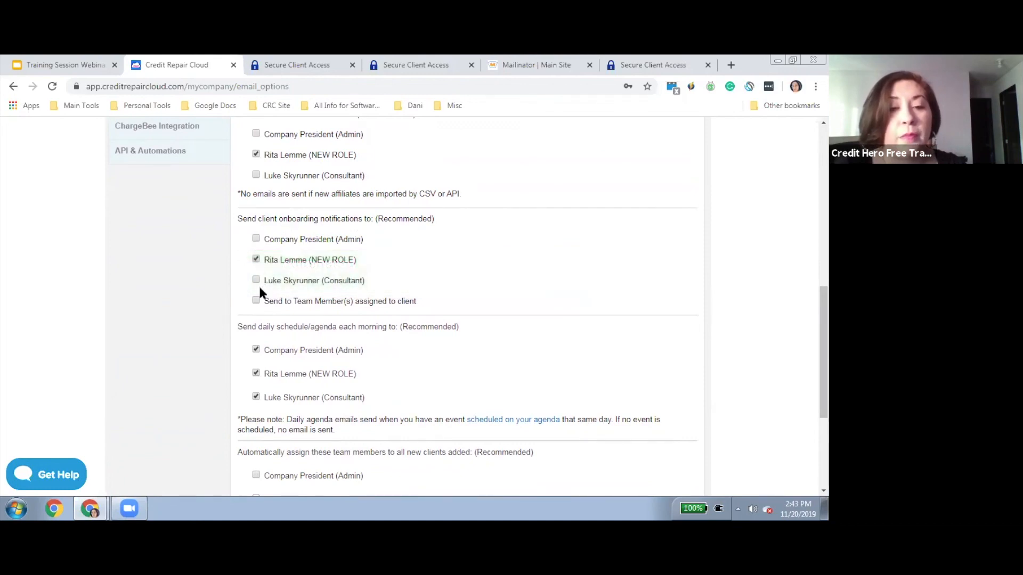
pyautogui.click(256, 260)
pyautogui.click(256, 302)
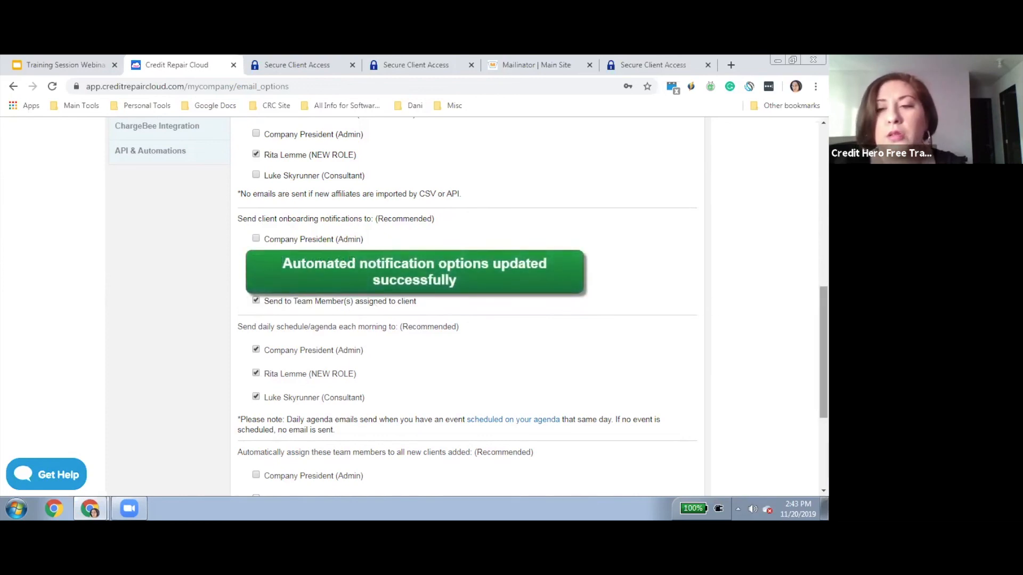
pyautogui.moveTo(824, 325); pyautogui.dragTo(824, 356)
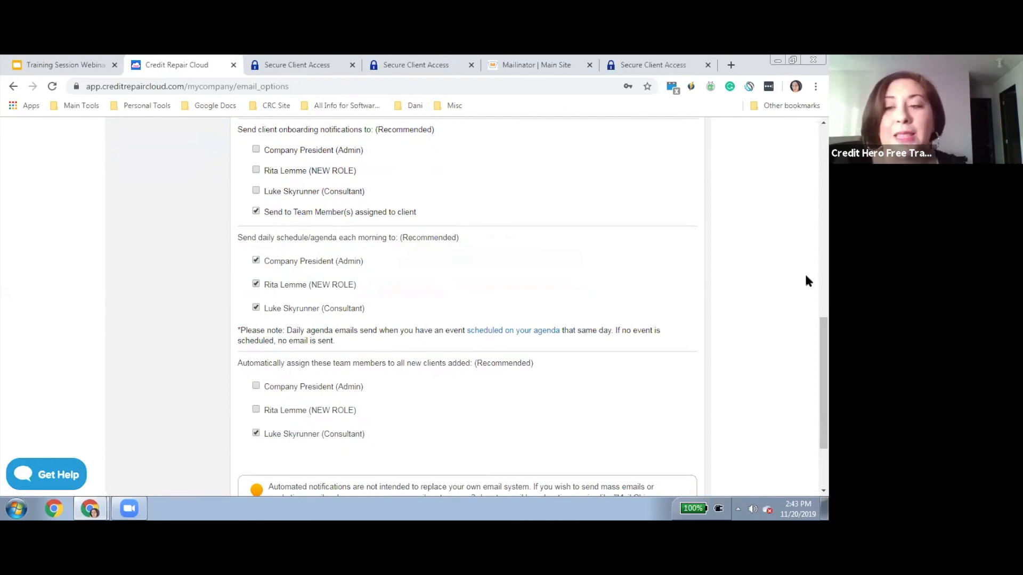
pyautogui.moveTo(824, 383); pyautogui.dragTo(823, 405)
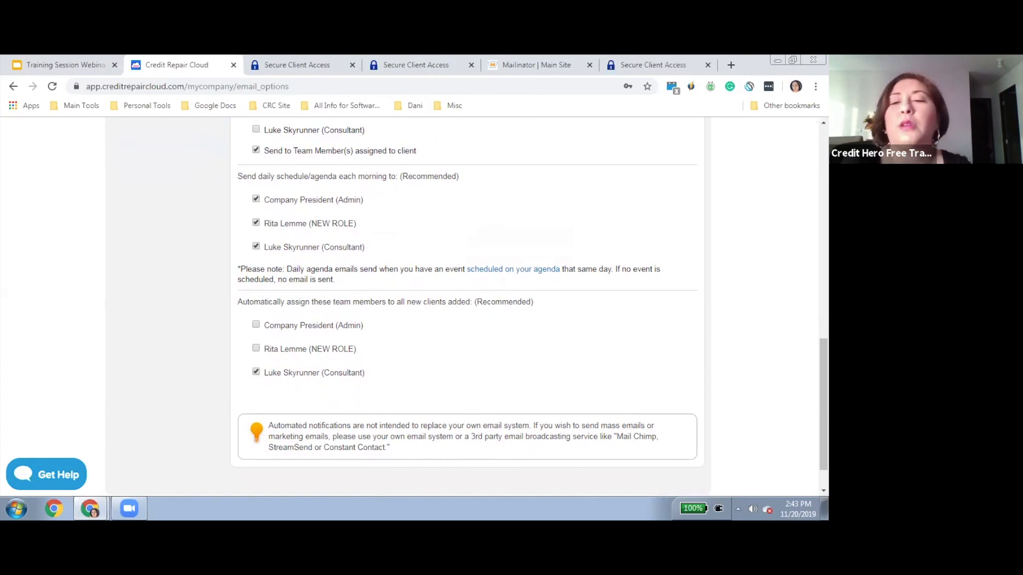
pyautogui.scroll(10, 469, 307)
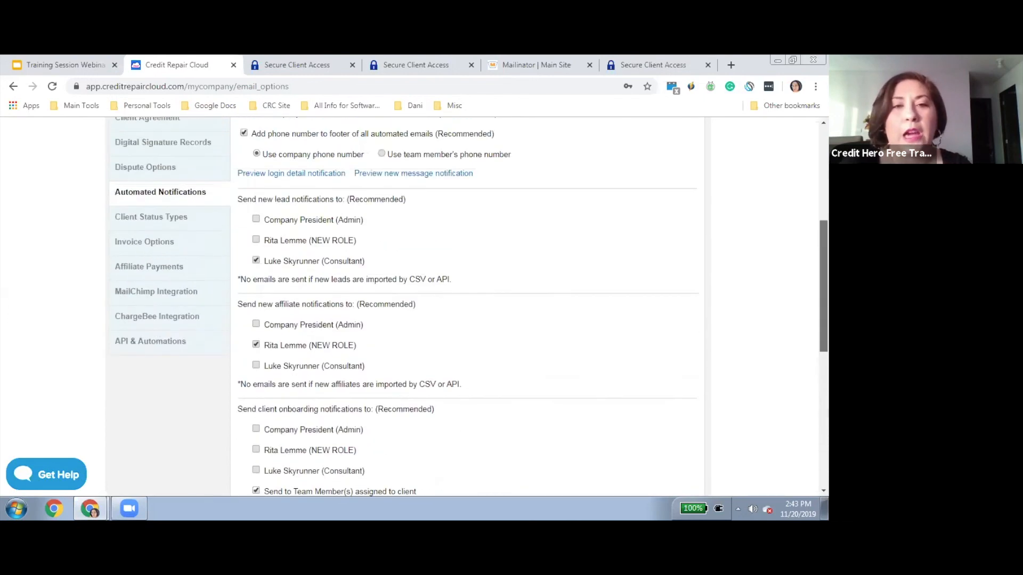
pyautogui.moveTo(824, 187); pyautogui.dragTo(823, 174)
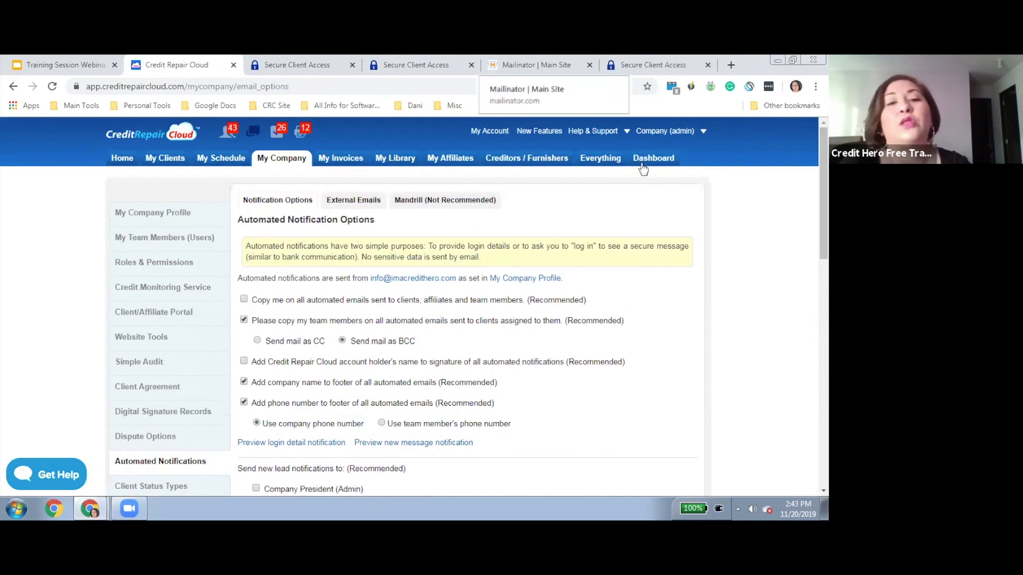
pyautogui.moveTo(823, 186); pyautogui.dragTo(823, 230)
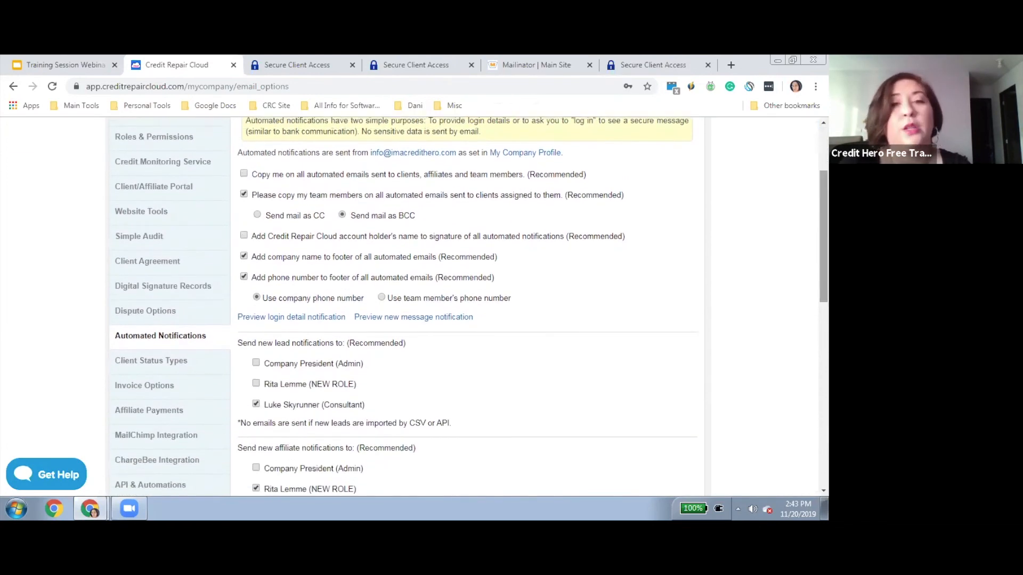